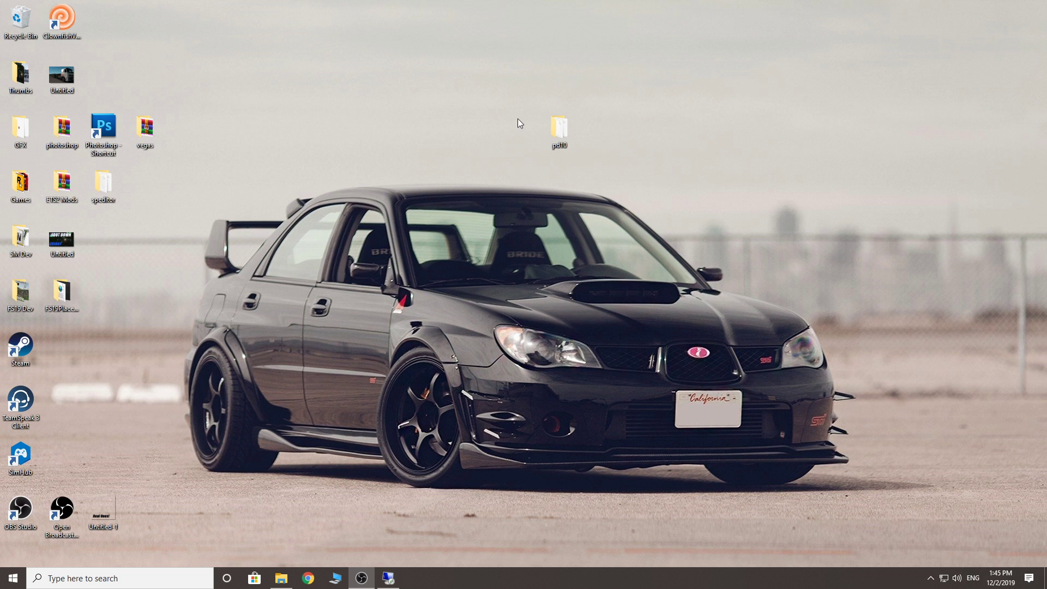
Step: Open the pd10 resource folder on the desktop
{"action": "left_click_drag", "start_coordinate": [498, 87], "coordinate": [617, 173]}
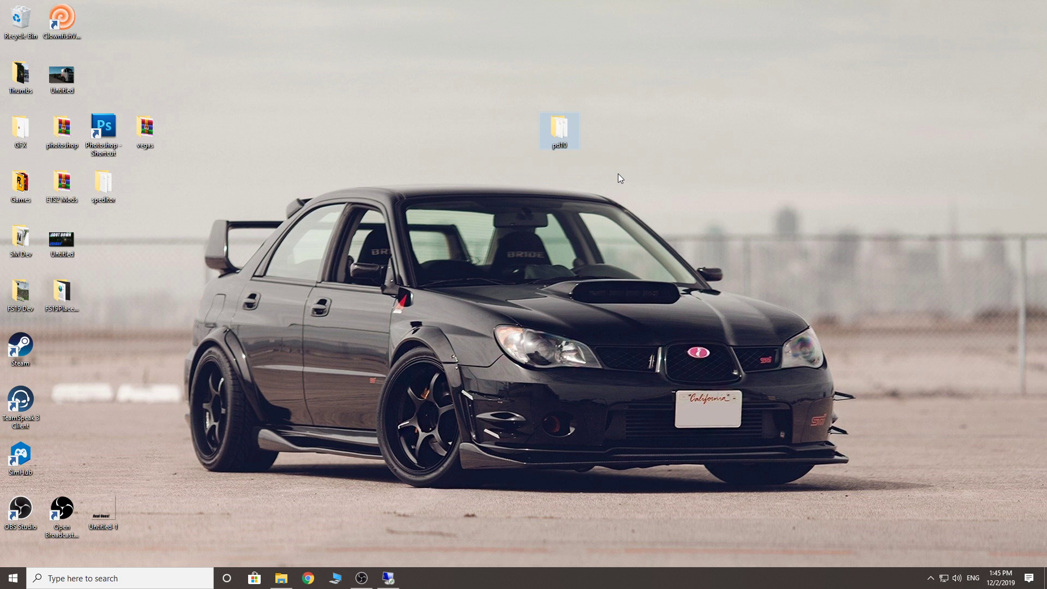
{"action": "left_click", "coordinate": [591, 188]}
{"action": "left_click_drag", "start_coordinate": [513, 69], "coordinate": [604, 189]}
{"action": "mouse_move", "coordinate": [562, 137]}
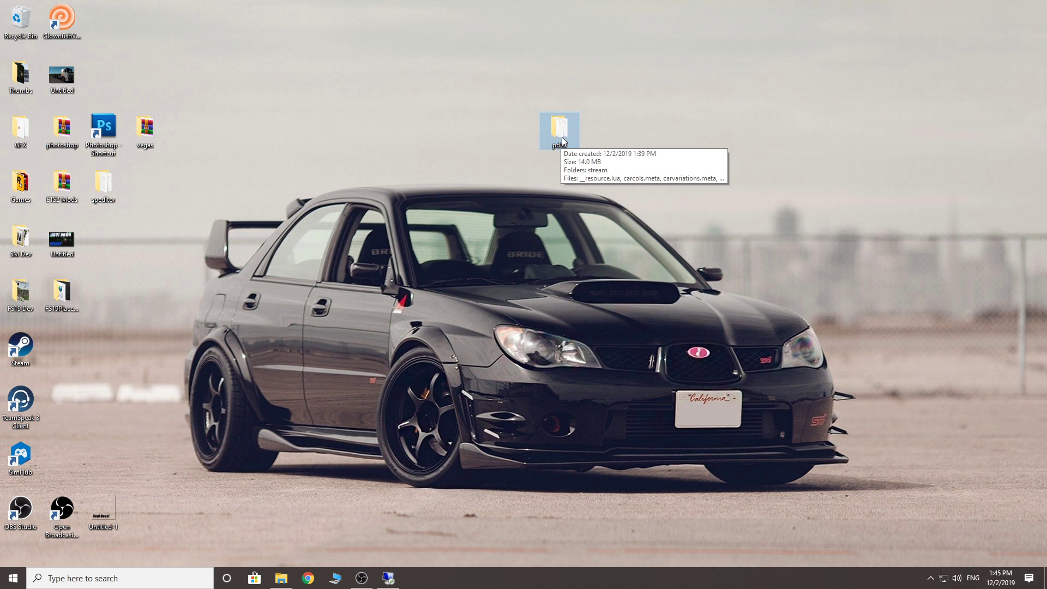
{"action": "left_click", "coordinate": [572, 171]}
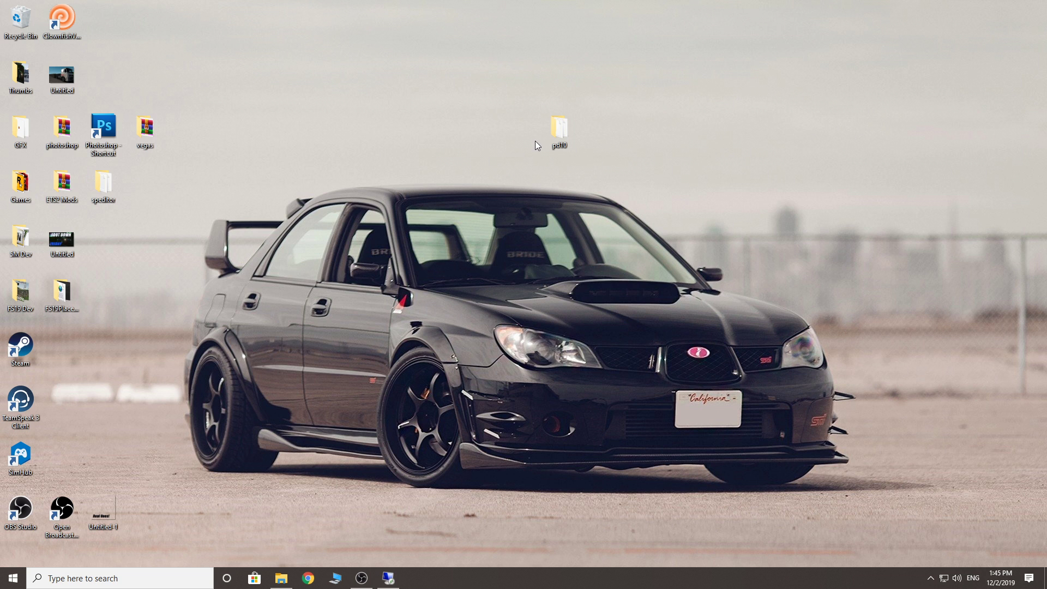
{"action": "double_click", "coordinate": [558, 132]}
Step: Look over the pd10 resource files and the three files in its stream folder
{"action": "left_click_drag", "start_coordinate": [391, 307], "coordinate": [372, 219]}
{"action": "left_click", "coordinate": [374, 271]}
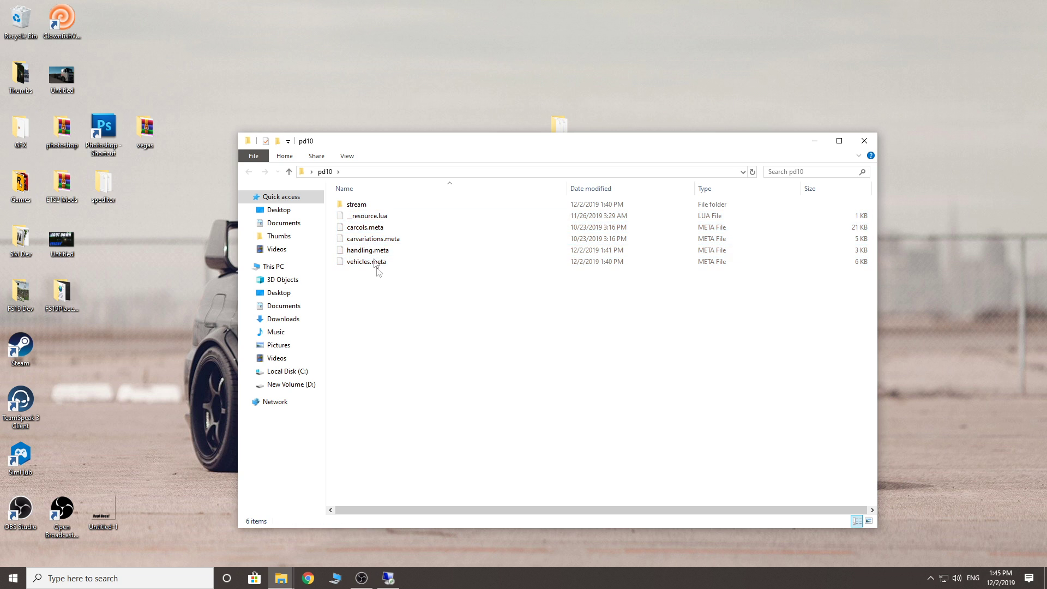
{"action": "double_click", "coordinate": [358, 206]}
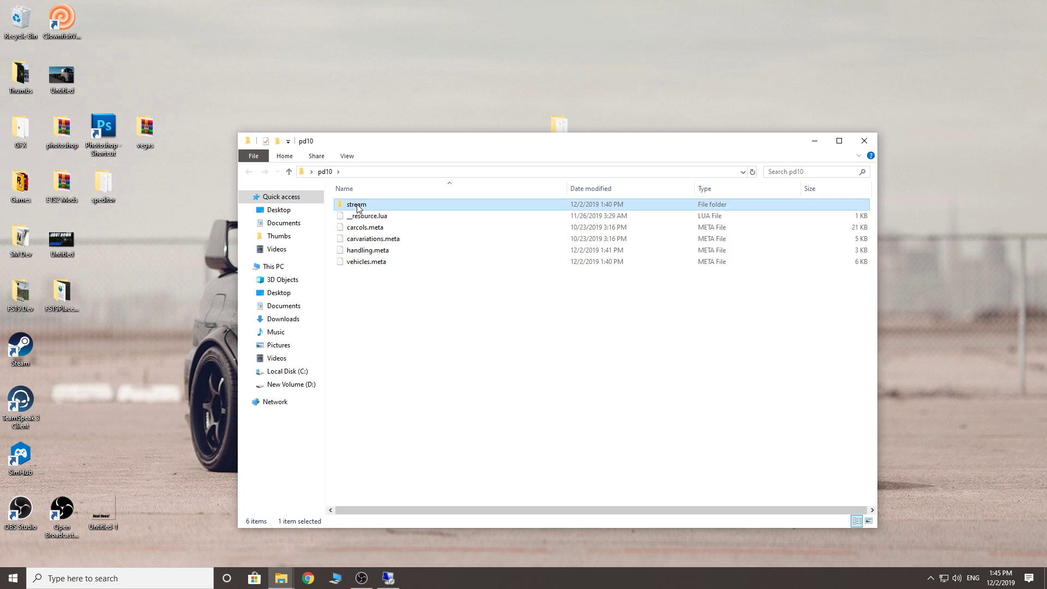
{"action": "left_click_drag", "start_coordinate": [375, 268], "coordinate": [354, 199]}
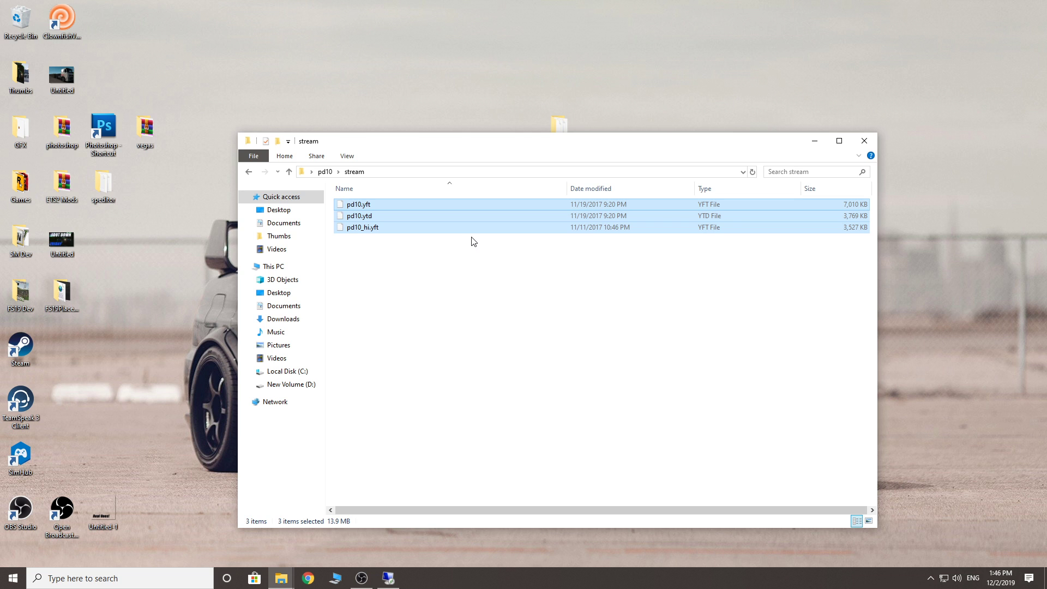
{"action": "left_click", "coordinate": [864, 142]}
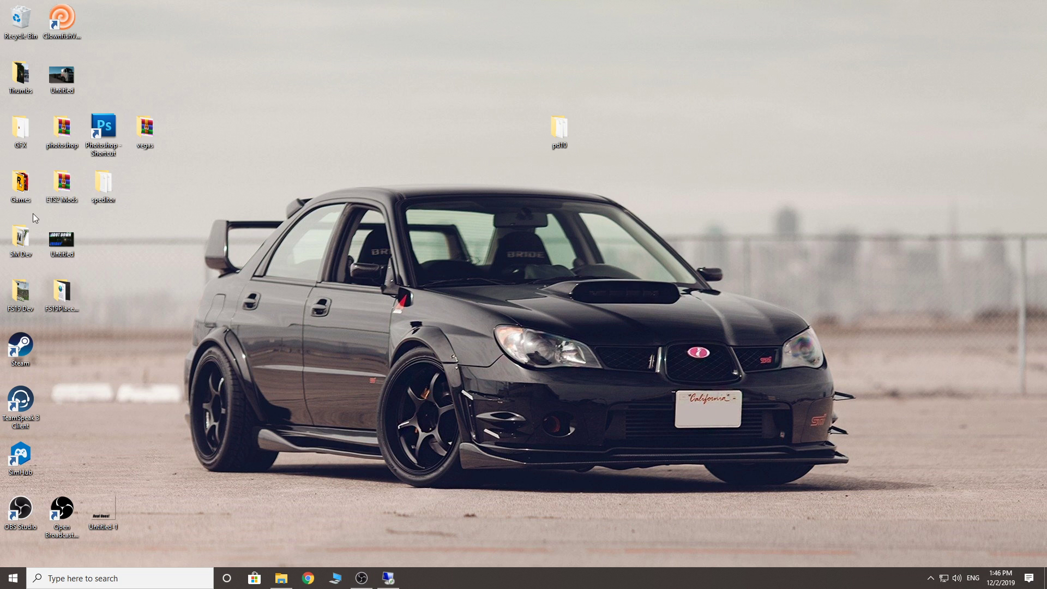
Step: Launch OpenIV from the 5M Dev folder and open Grand Theft Auto V for Windows
{"action": "double_click", "coordinate": [23, 241]}
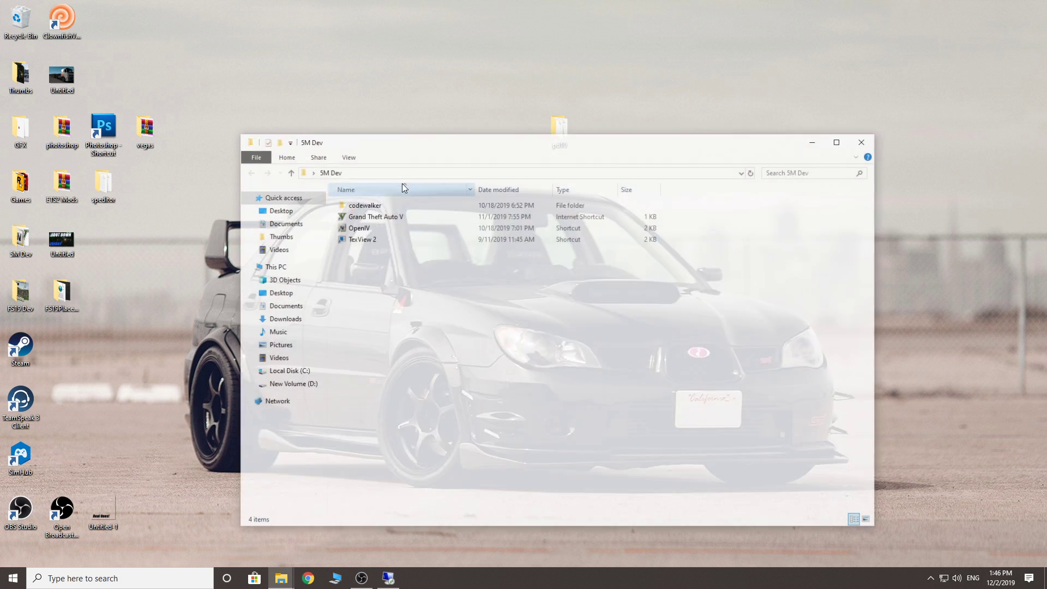
{"action": "left_click", "coordinate": [356, 228]}
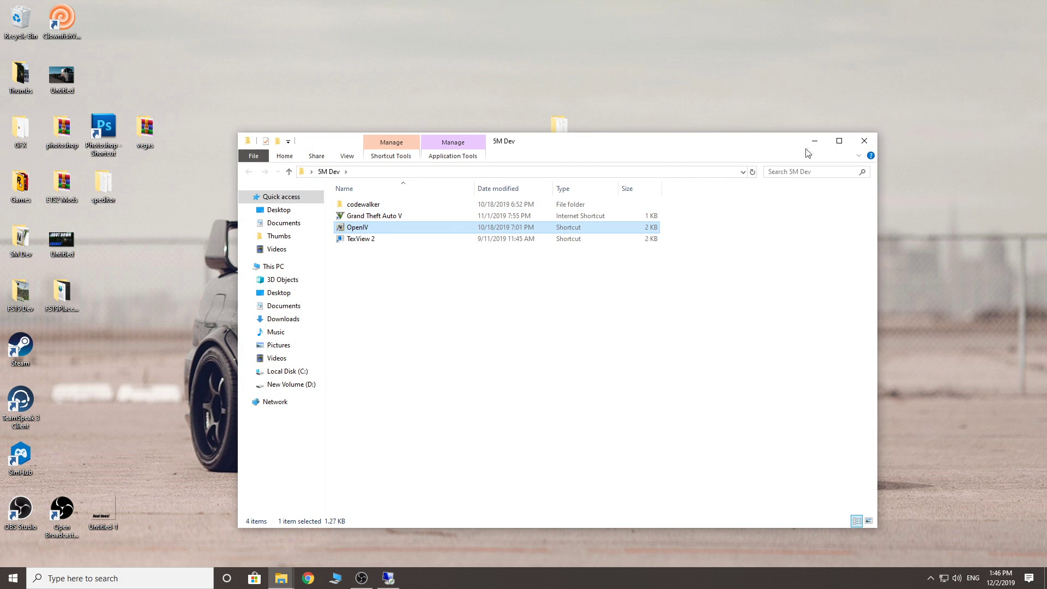
{"action": "left_click", "coordinate": [864, 141]}
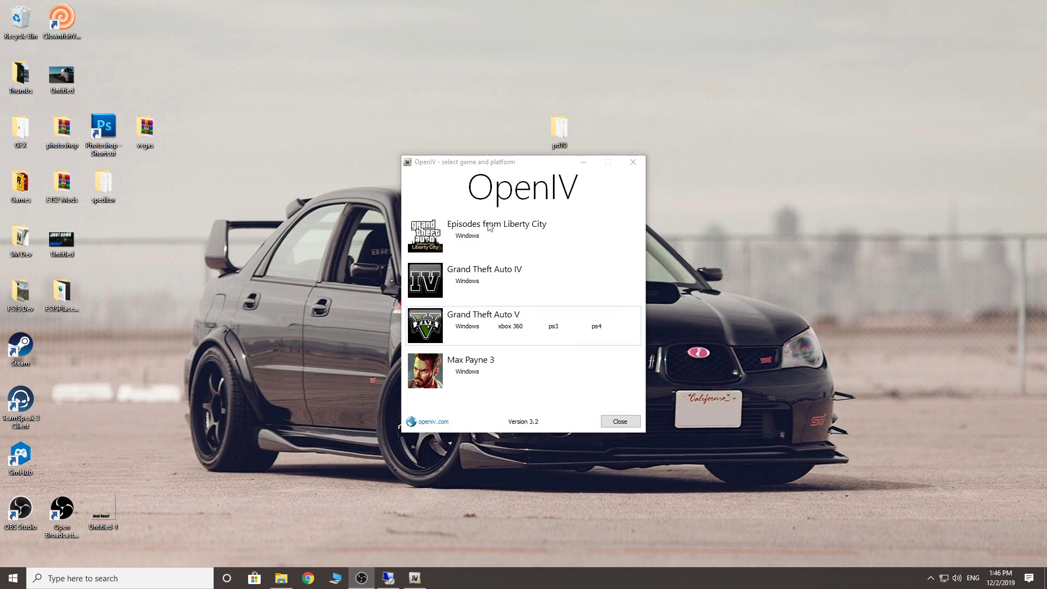
{"action": "left_click", "coordinate": [466, 327]}
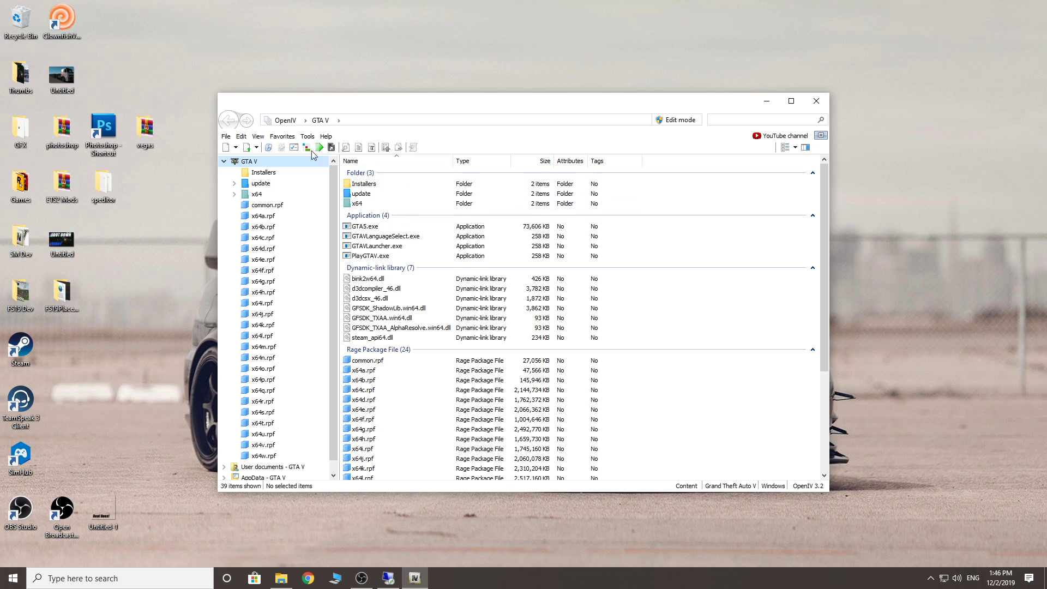
Step: Install ASI Loader and OpenIV.ASI through the ASI Manager, agreeing to create the mods folder
{"action": "left_click", "coordinate": [307, 137]}
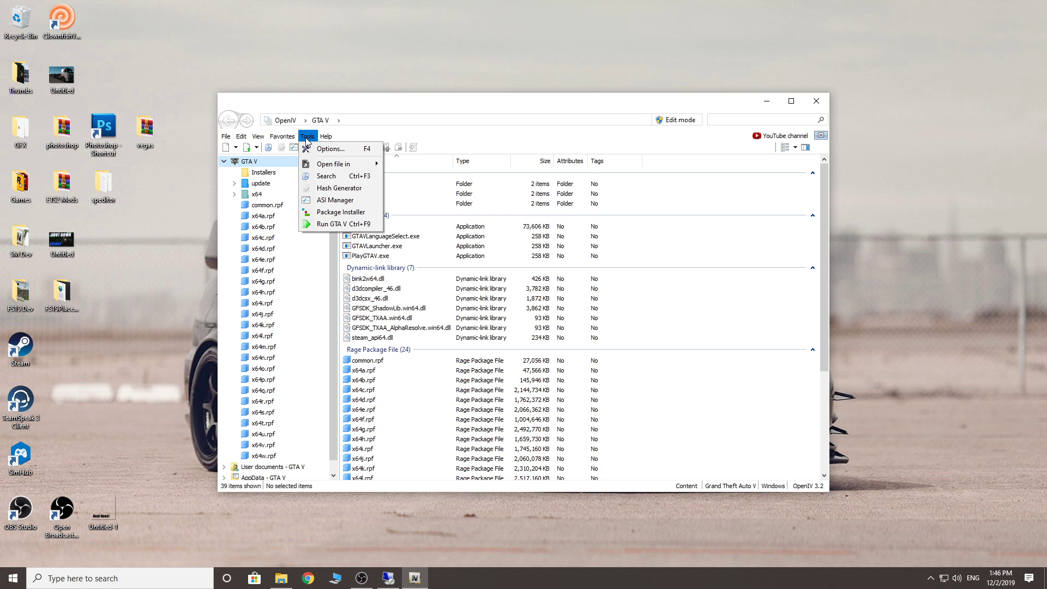
{"action": "left_click", "coordinate": [344, 203]}
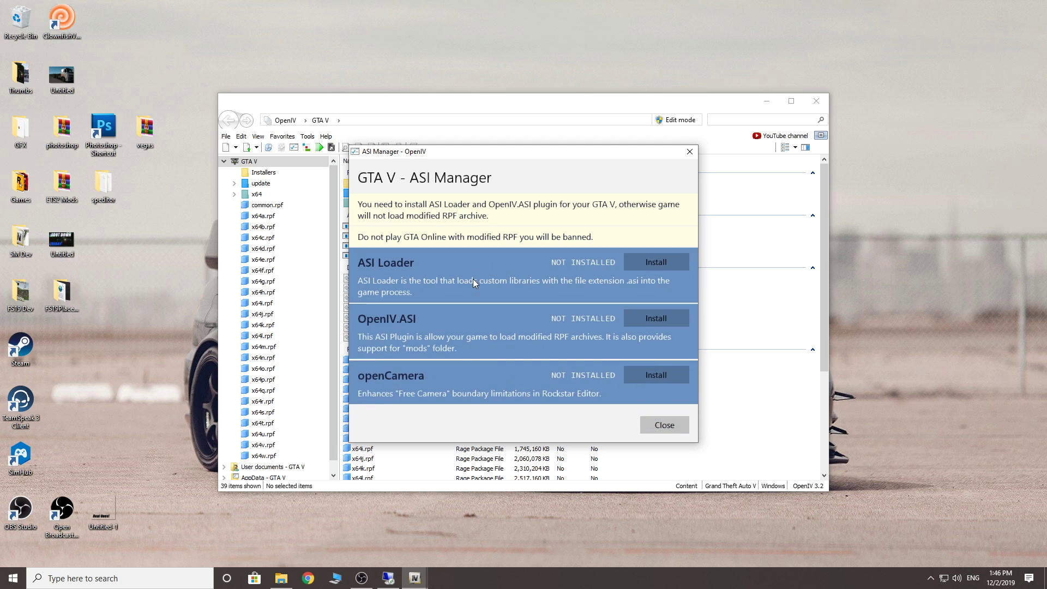
{"action": "left_click", "coordinate": [656, 261]}
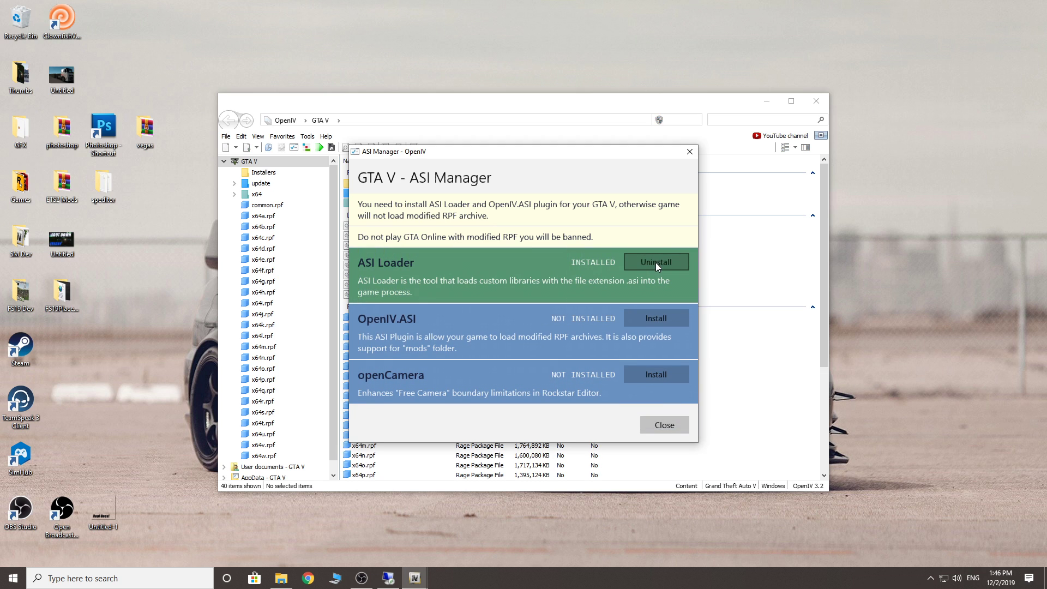
{"action": "left_click", "coordinate": [656, 319]}
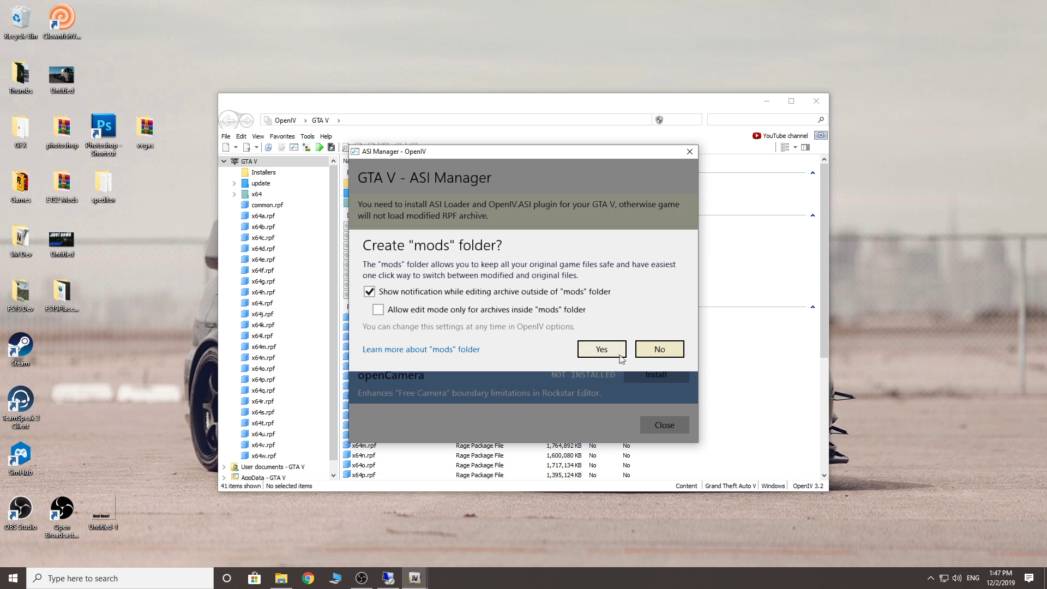
{"action": "left_click", "coordinate": [602, 350]}
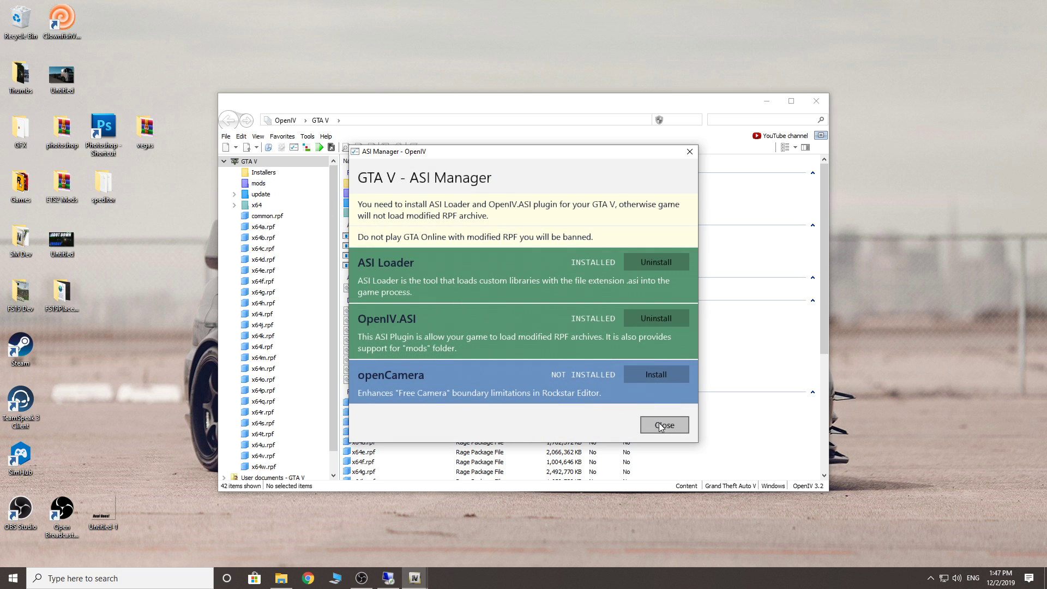
{"action": "left_click", "coordinate": [672, 427]}
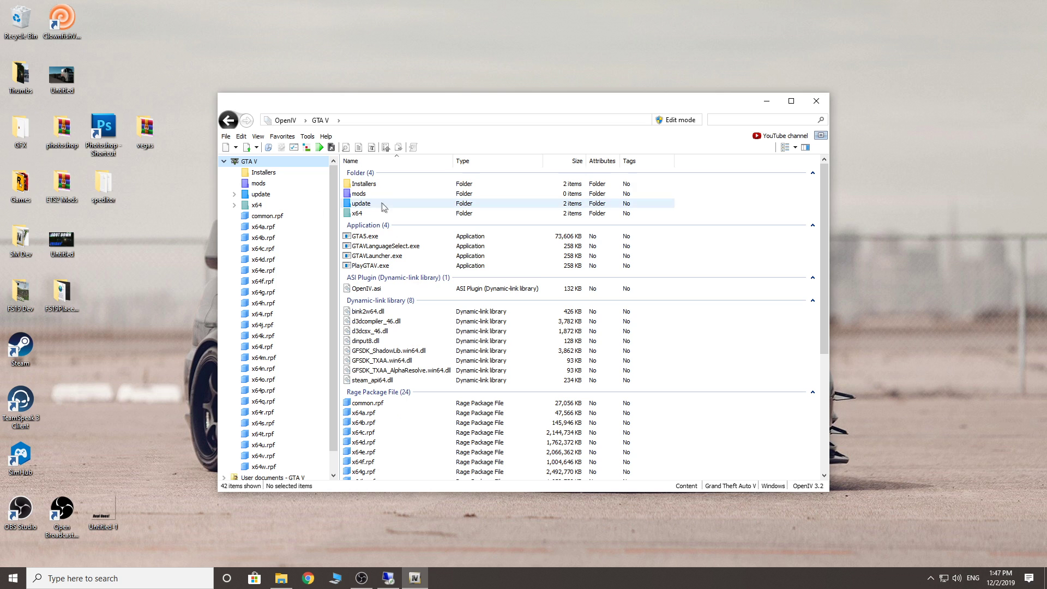
Step: Check that mods is empty, then select both the x64 and update folders
{"action": "double_click", "coordinate": [363, 194]}
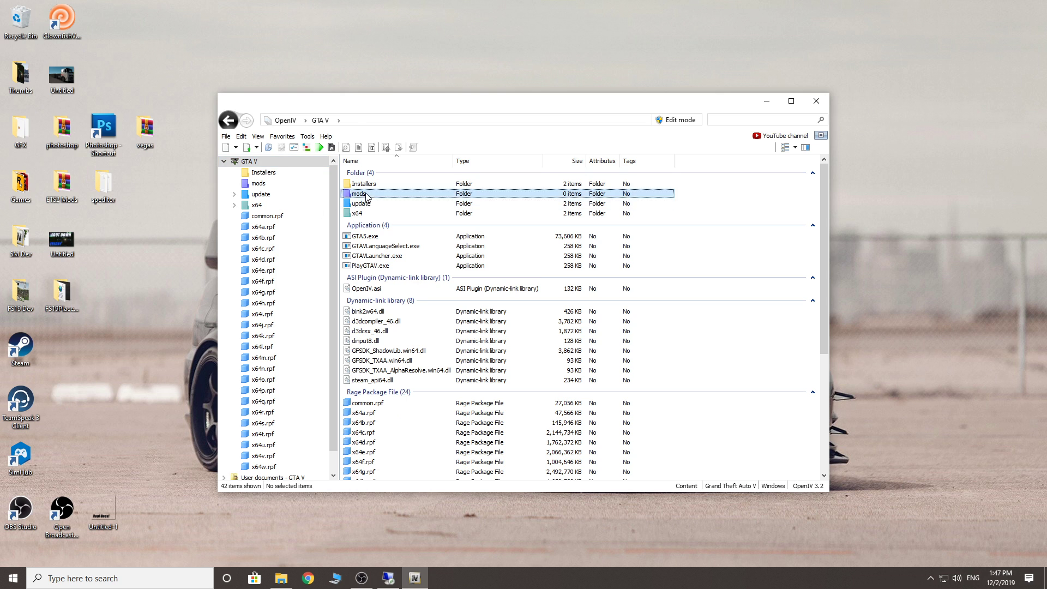
{"action": "left_click", "coordinate": [229, 121]}
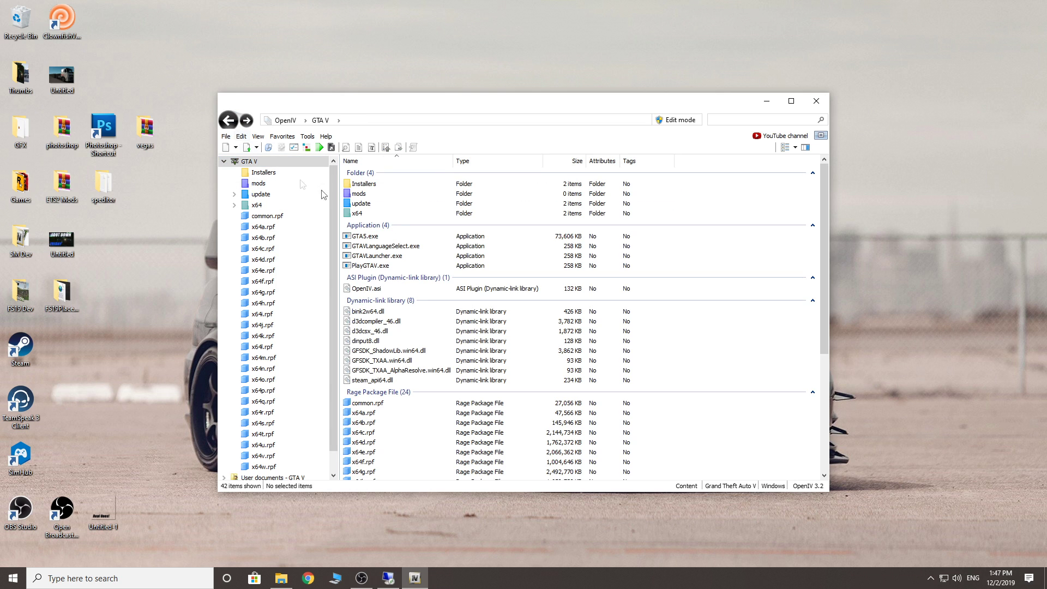
{"action": "left_click", "coordinate": [371, 213]}
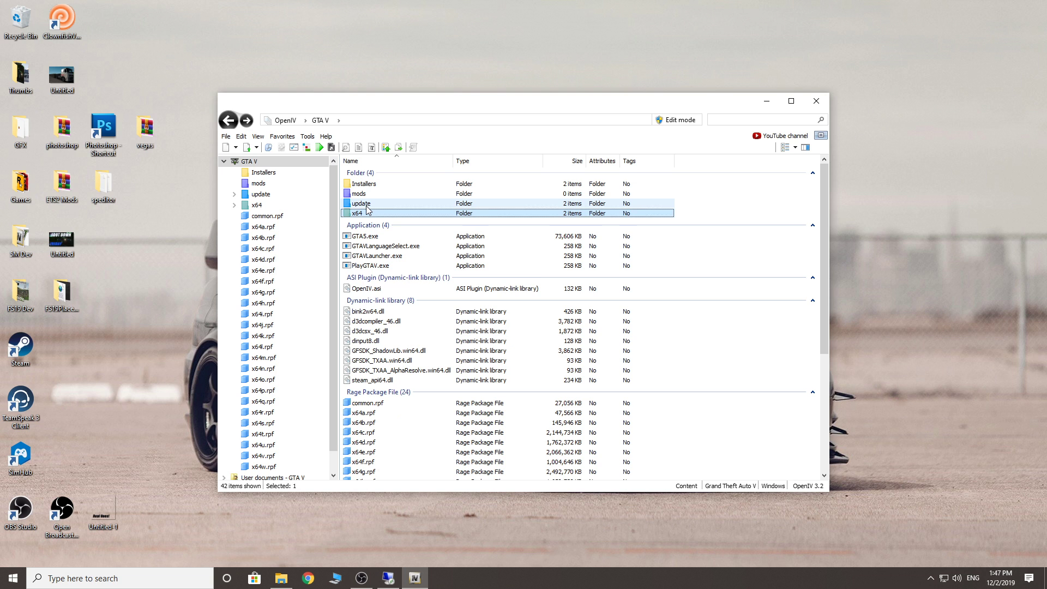
{"action": "left_click", "coordinate": [363, 204], "text": "ctrl"}
{"action": "left_click", "coordinate": [272, 582]}
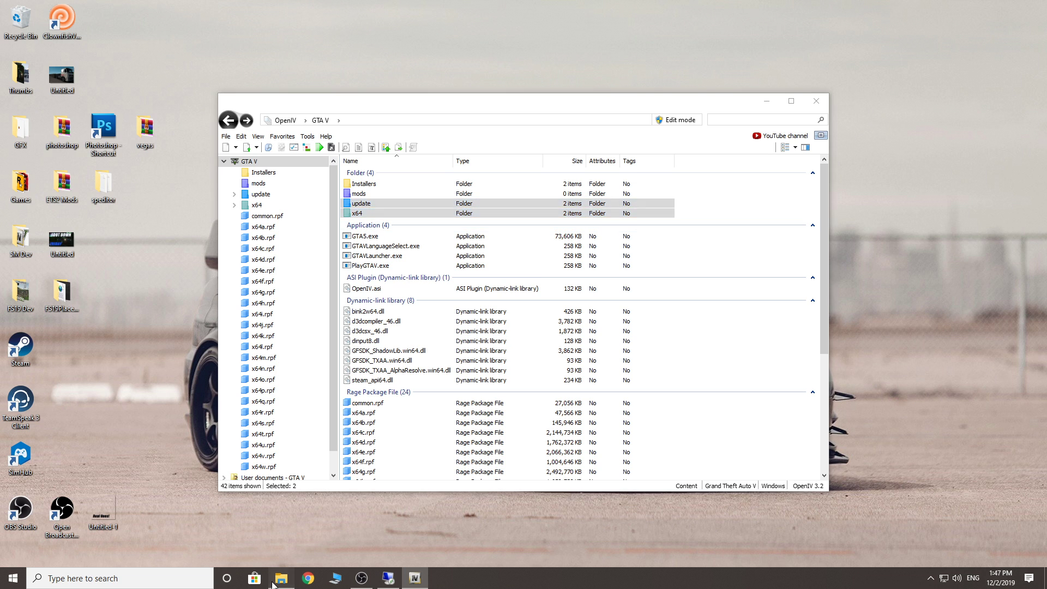
Step: Go to D:\Steam\steamapps\common\Grand Theft Auto V and cut the update and x64 folders
{"action": "left_click", "coordinate": [312, 404]}
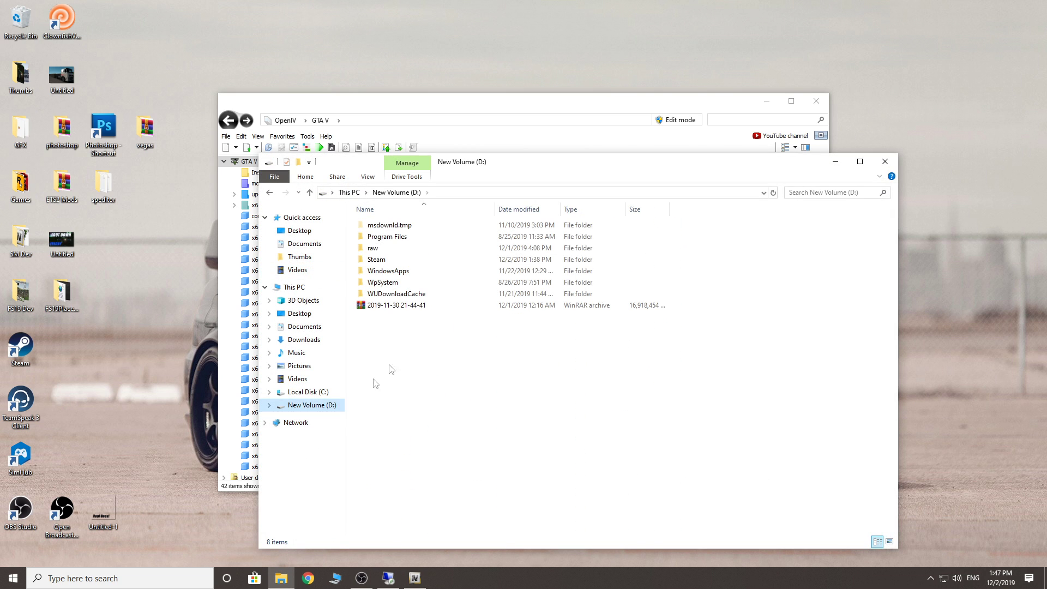
{"action": "double_click", "coordinate": [376, 259]}
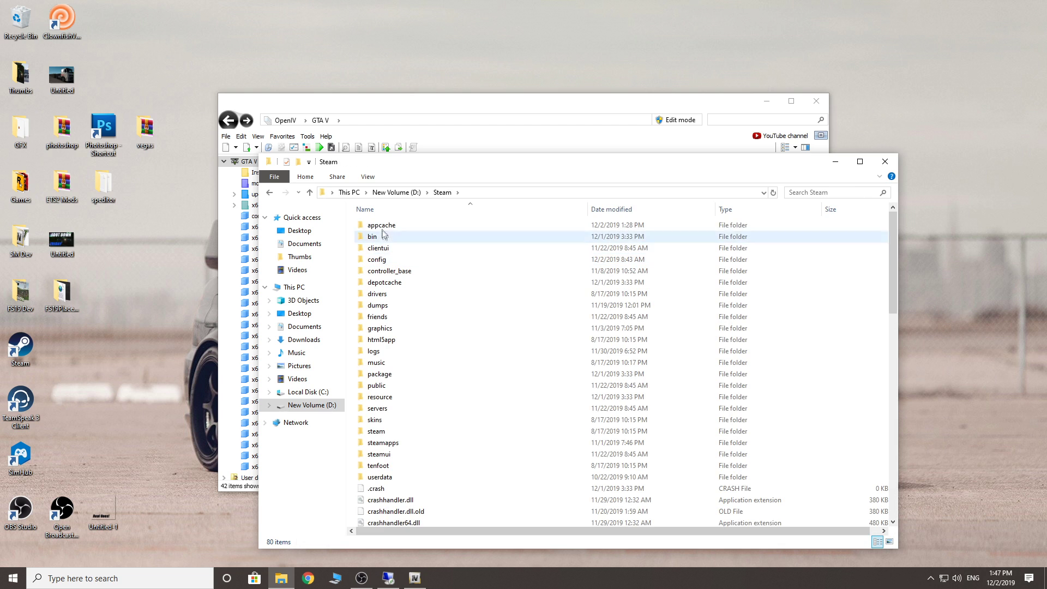
{"action": "double_click", "coordinate": [383, 443]}
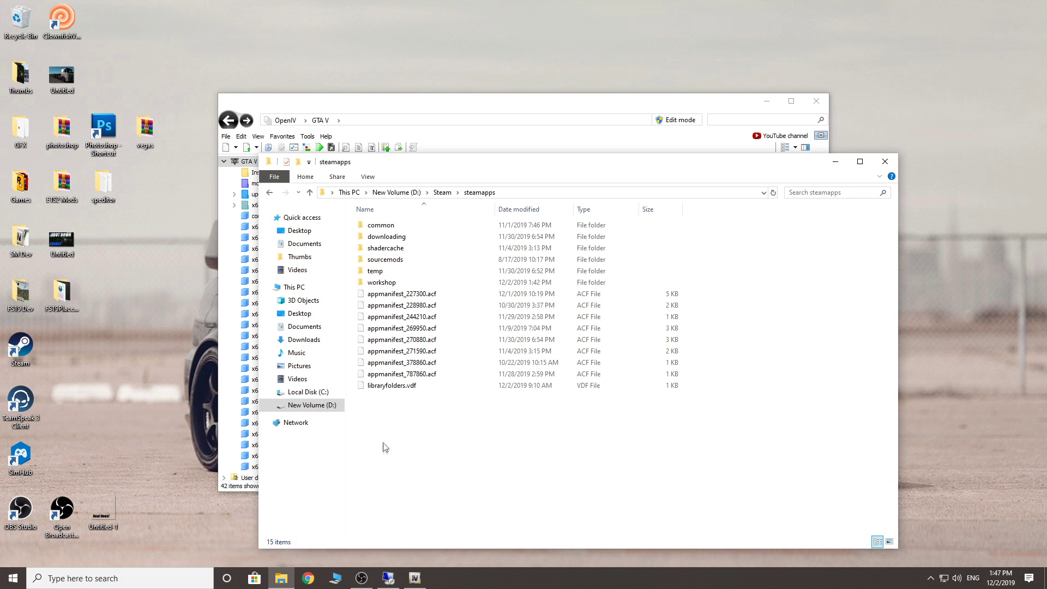
{"action": "double_click", "coordinate": [380, 225]}
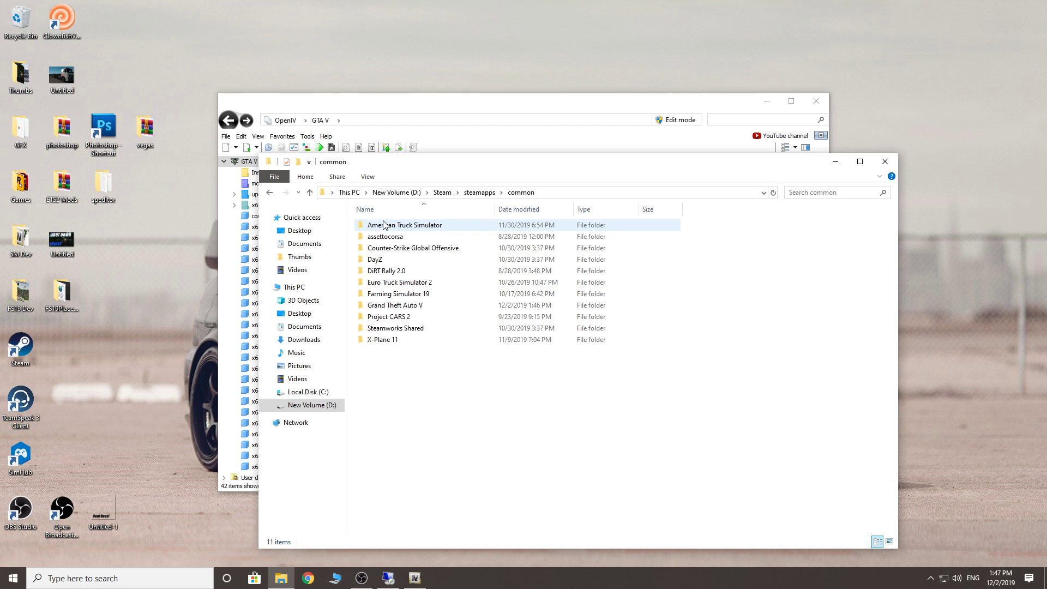
{"action": "double_click", "coordinate": [397, 305]}
{"action": "left_click", "coordinate": [384, 260]}
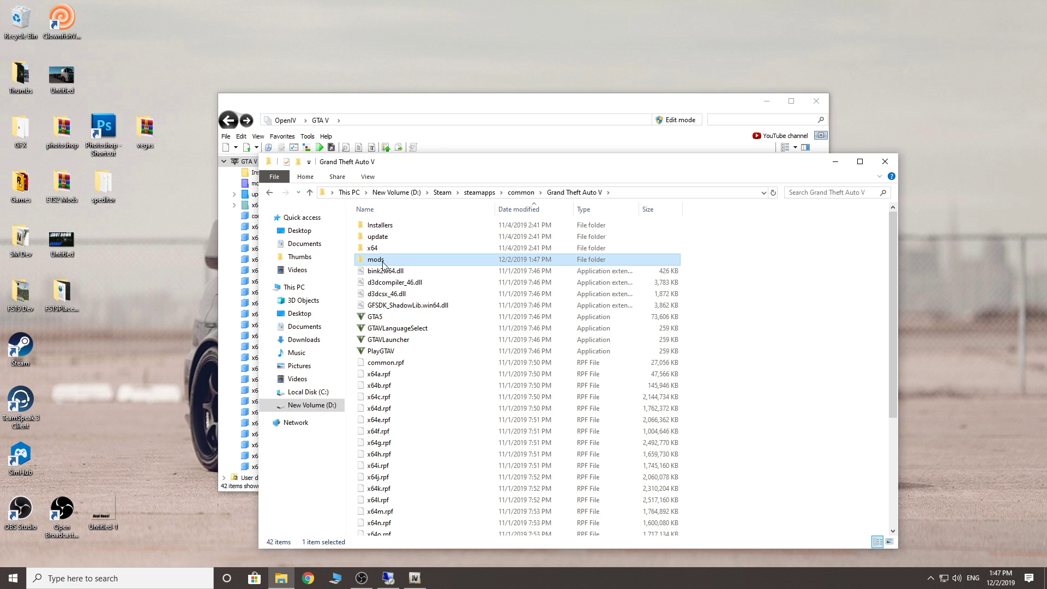
{"action": "left_click", "coordinate": [385, 237]}
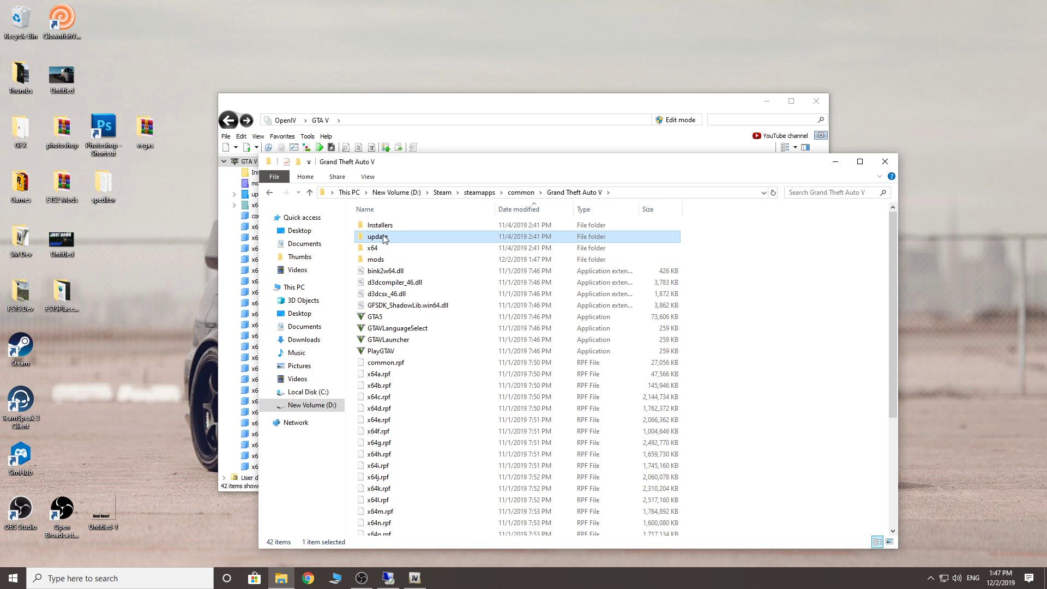
{"action": "left_click_drag", "start_coordinate": [417, 161], "coordinate": [634, 117]}
{"action": "left_click", "coordinate": [588, 204], "text": "ctrl"}
{"action": "right_click", "coordinate": [625, 203]}
{"action": "left_click", "coordinate": [673, 339]}
Step: Paste the x64 folder into the empty mods folder and select mods in OpenIV
{"action": "double_click", "coordinate": [594, 215]}
{"action": "right_click", "coordinate": [662, 266]}
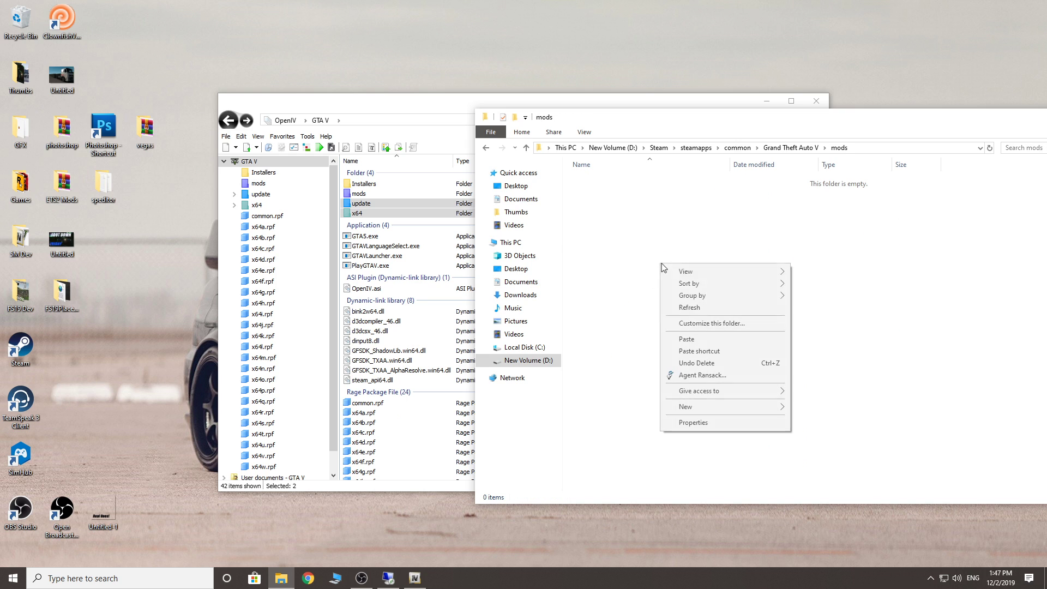
{"action": "left_click", "coordinate": [687, 340]}
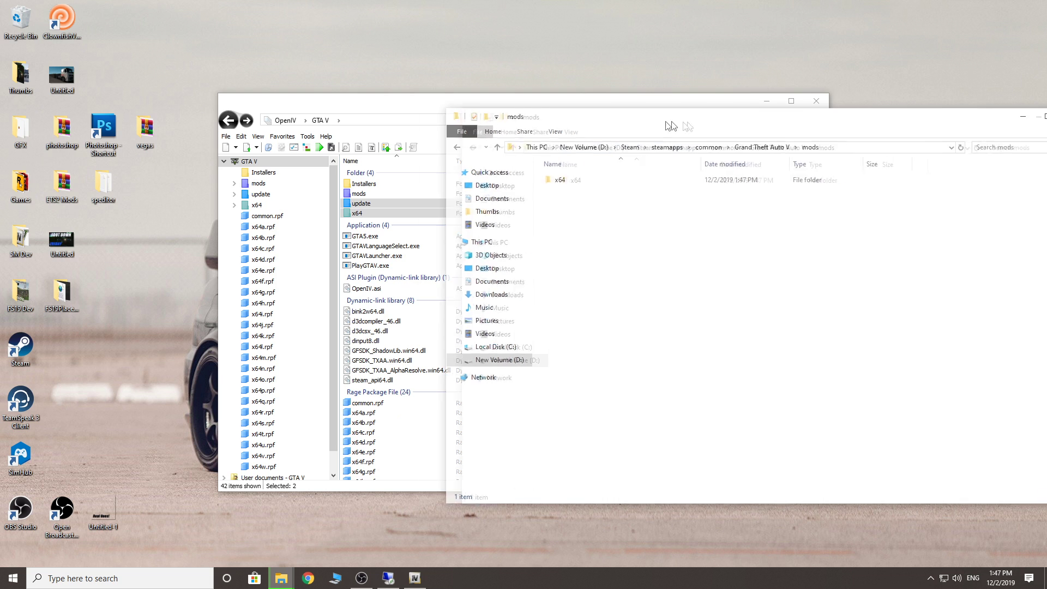
{"action": "left_click", "coordinate": [789, 107]}
{"action": "left_click_drag", "start_coordinate": [512, 111], "coordinate": [686, 82]}
{"action": "left_click", "coordinate": [545, 170]}
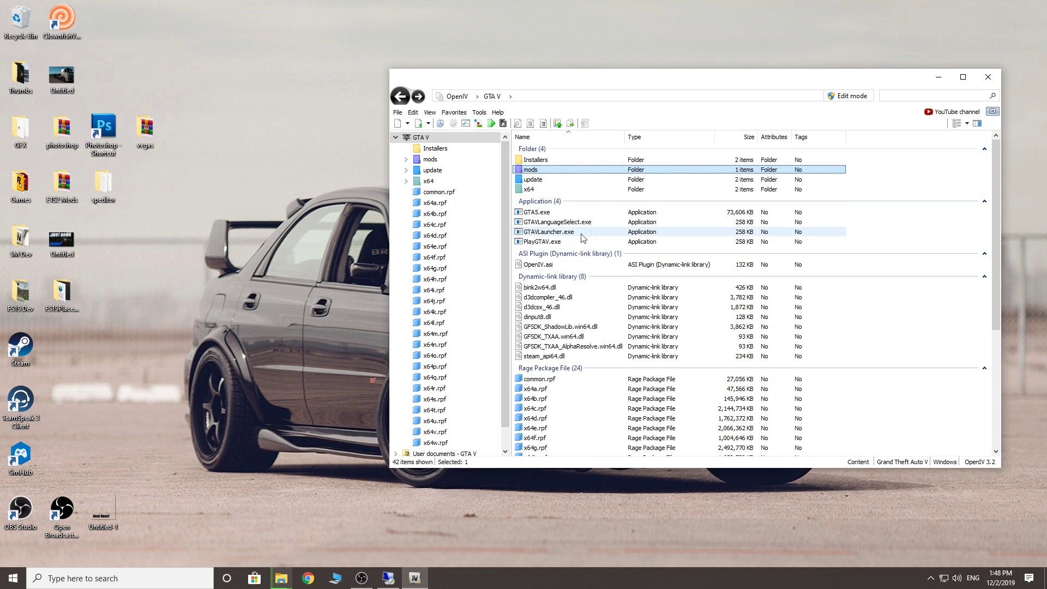
Step: Open mods in OpenIV and copy the three files from the desktop pd10\stream folder
{"action": "double_click", "coordinate": [546, 173]}
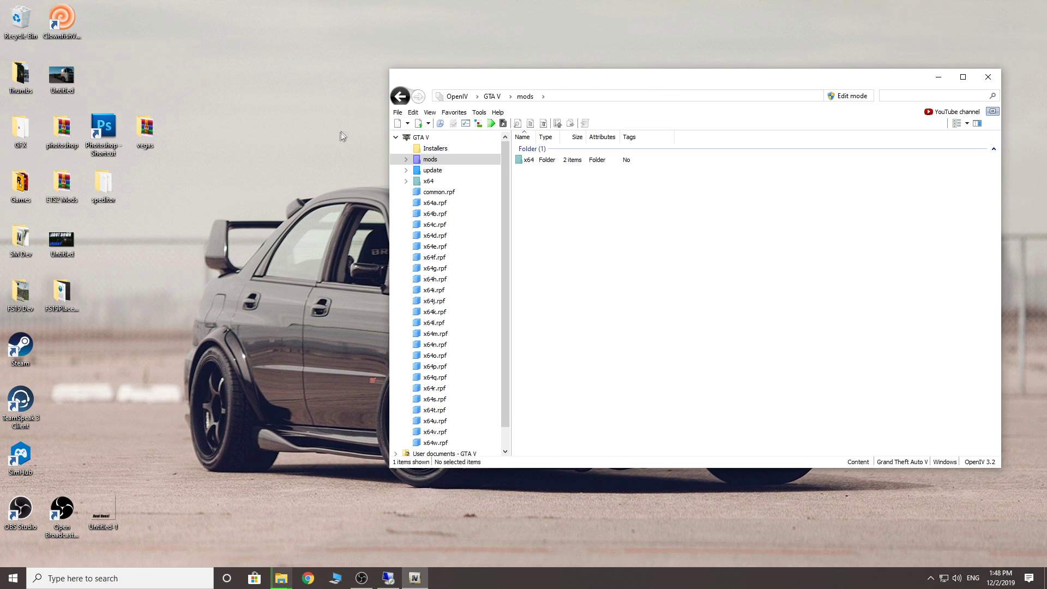
{"action": "left_click_drag", "start_coordinate": [619, 82], "coordinate": [640, 177]}
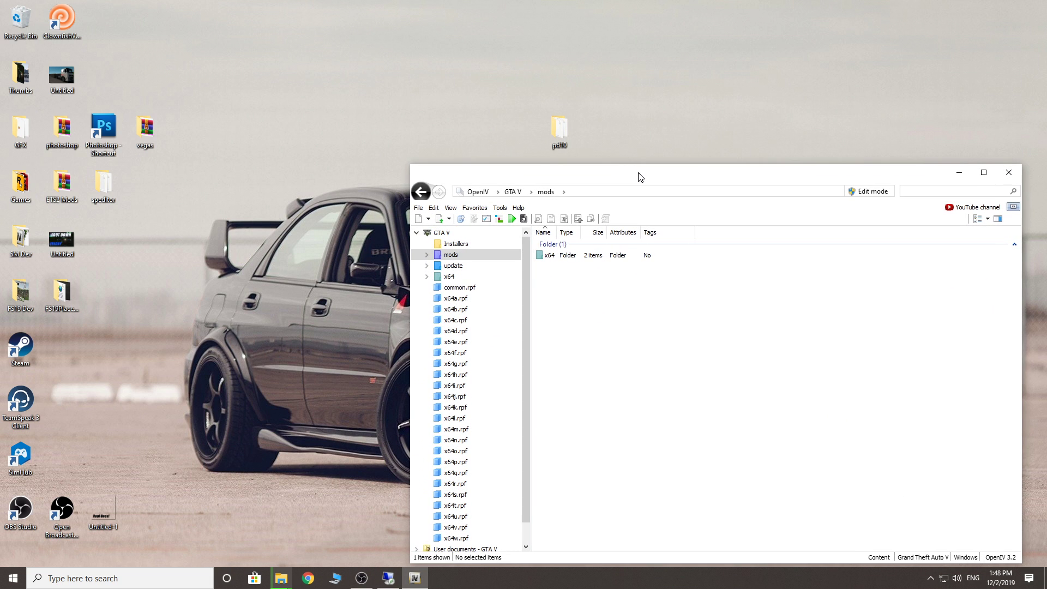
{"action": "double_click", "coordinate": [563, 130]}
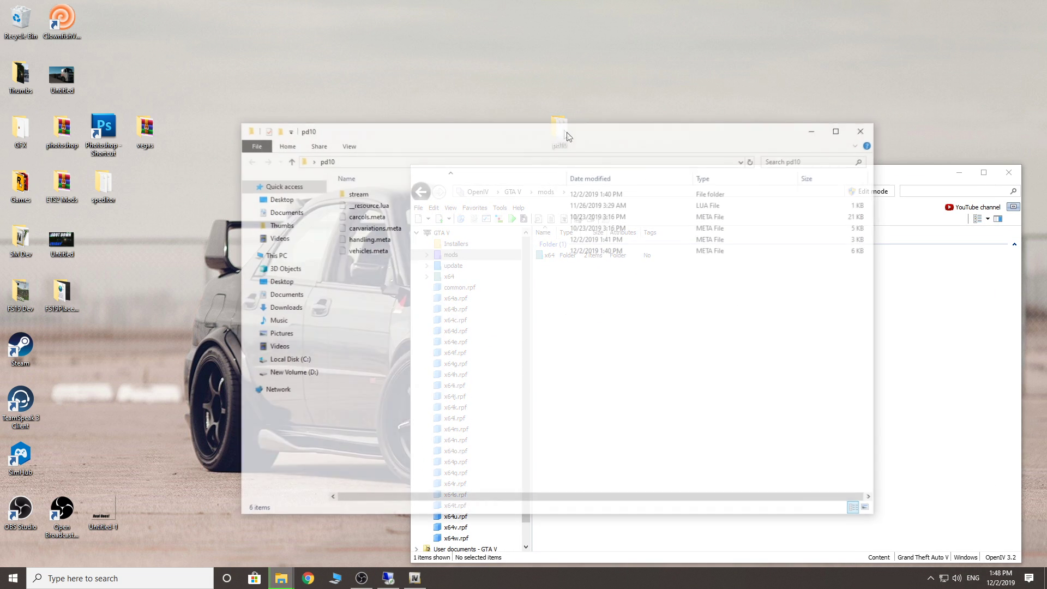
{"action": "left_click_drag", "start_coordinate": [535, 131], "coordinate": [310, 61]}
{"action": "double_click", "coordinate": [162, 123]}
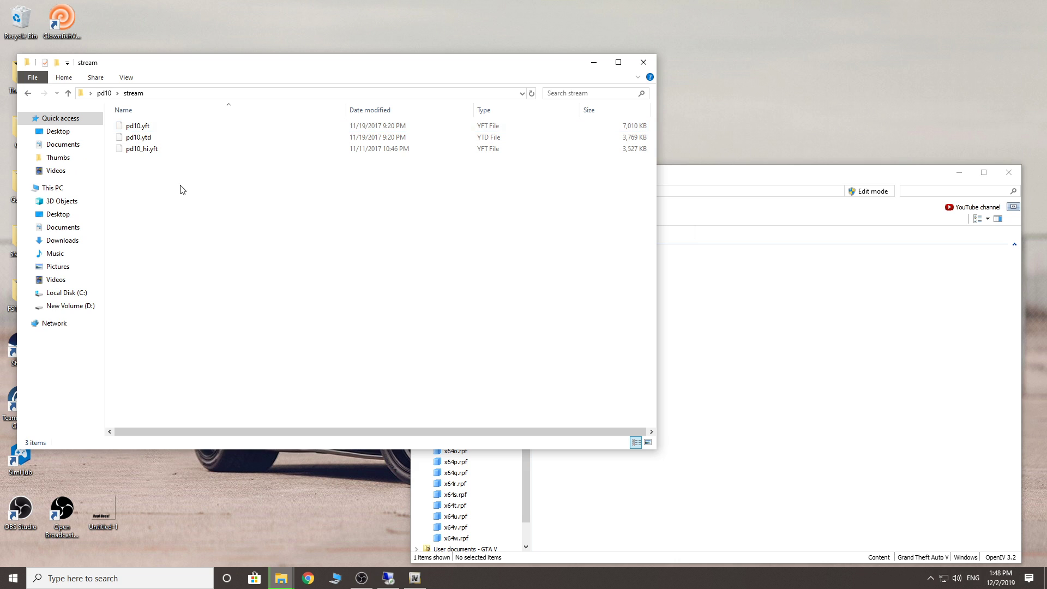
{"action": "left_click_drag", "start_coordinate": [182, 190], "coordinate": [153, 117]}
{"action": "right_click", "coordinate": [205, 149]}
{"action": "left_click", "coordinate": [253, 284]}
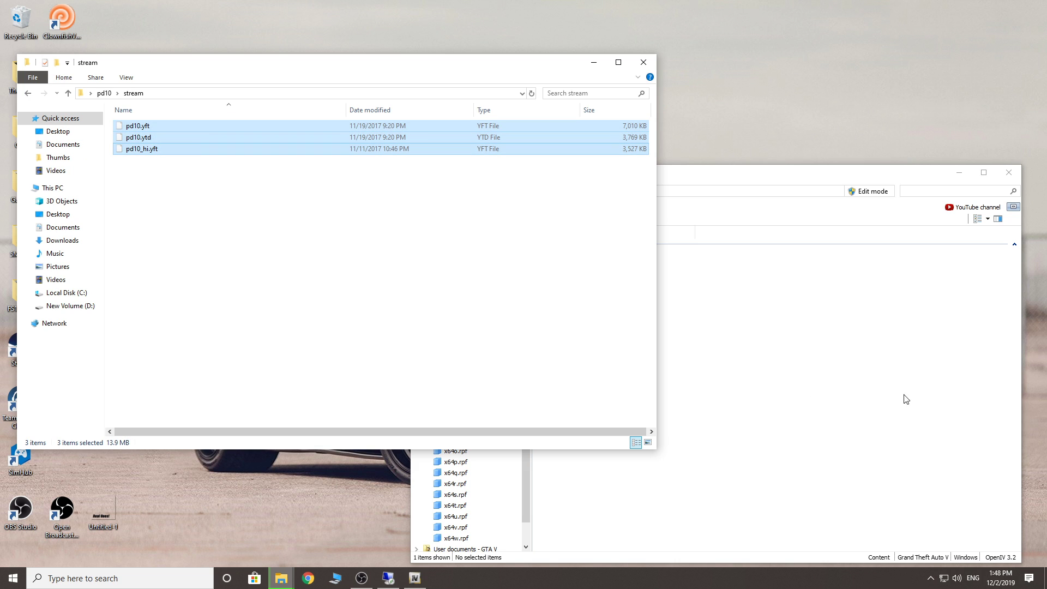
Step: Turn on Edit mode and add pd10.yft, pd10_hi.yft and pd10.ytd to mods
{"action": "left_click_drag", "start_coordinate": [359, 149], "coordinate": [857, 458]}
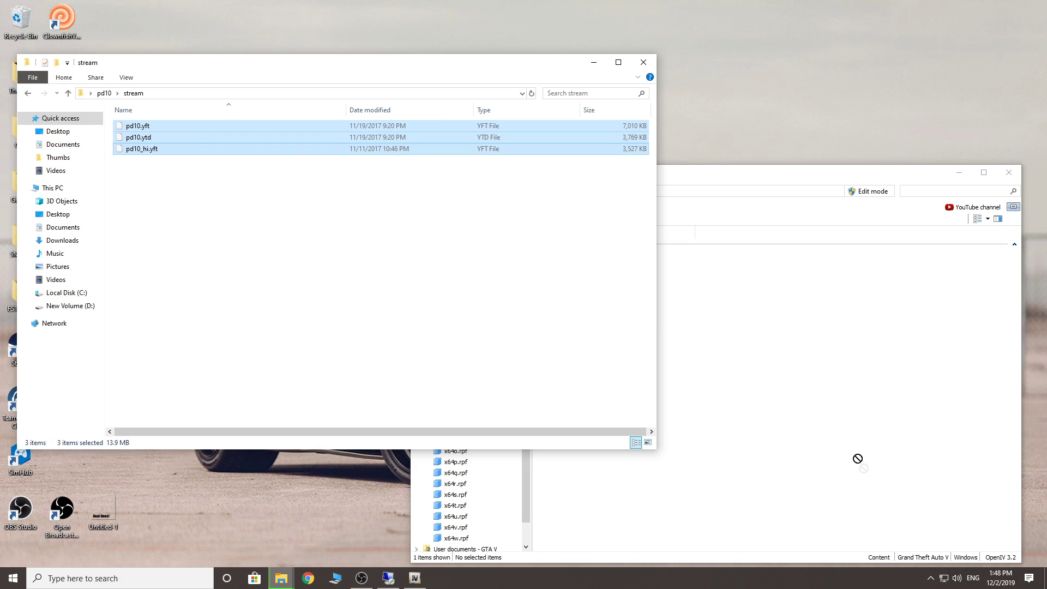
{"action": "right_click", "coordinate": [762, 350]}
{"action": "left_click", "coordinate": [870, 192]}
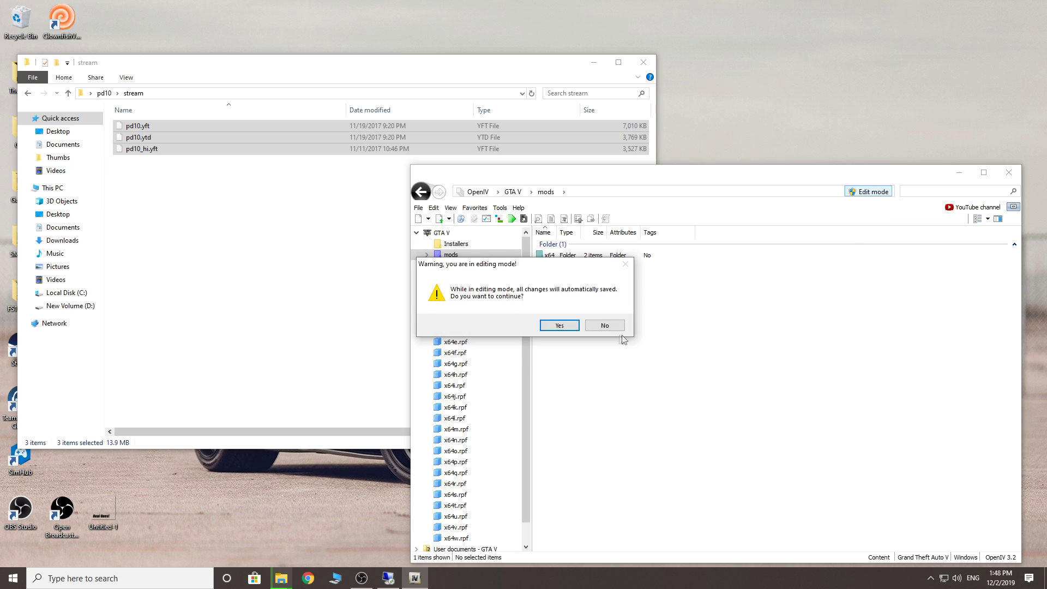
{"action": "left_click", "coordinate": [559, 325]}
{"action": "left_click_drag", "start_coordinate": [318, 150], "coordinate": [696, 387]}
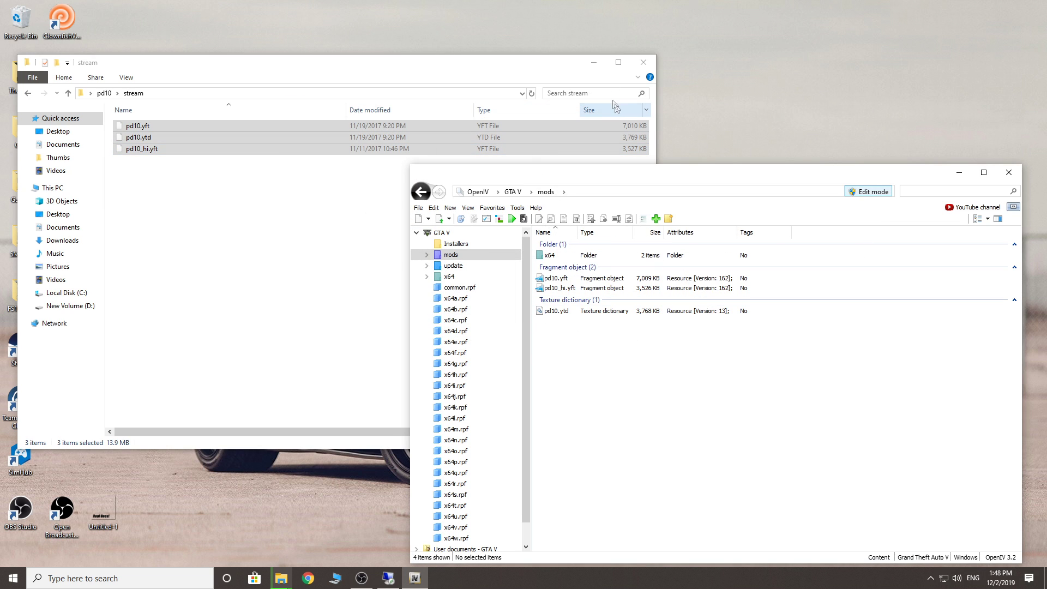
{"action": "left_click", "coordinate": [643, 62]}
{"action": "left_click", "coordinate": [552, 279]}
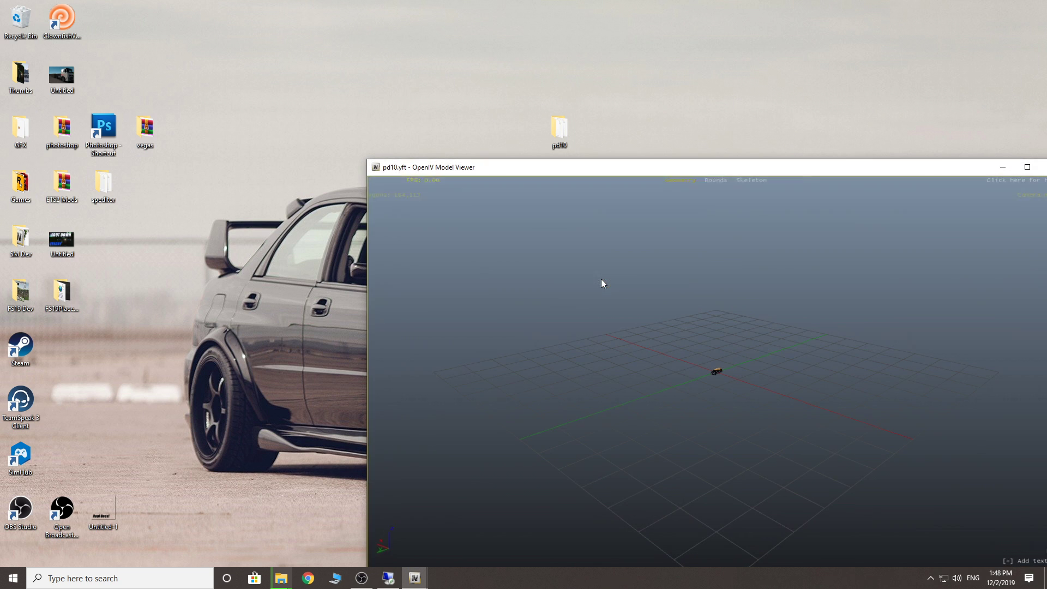
Step: Inspect the pd10 car model in 3D, then close the pd10 and pd10_hi previews
{"action": "left_click_drag", "start_coordinate": [719, 167], "coordinate": [544, 73]}
{"action": "scroll", "coordinate": [532, 281], "scroll_direction": "up", "scroll_amount": 3}
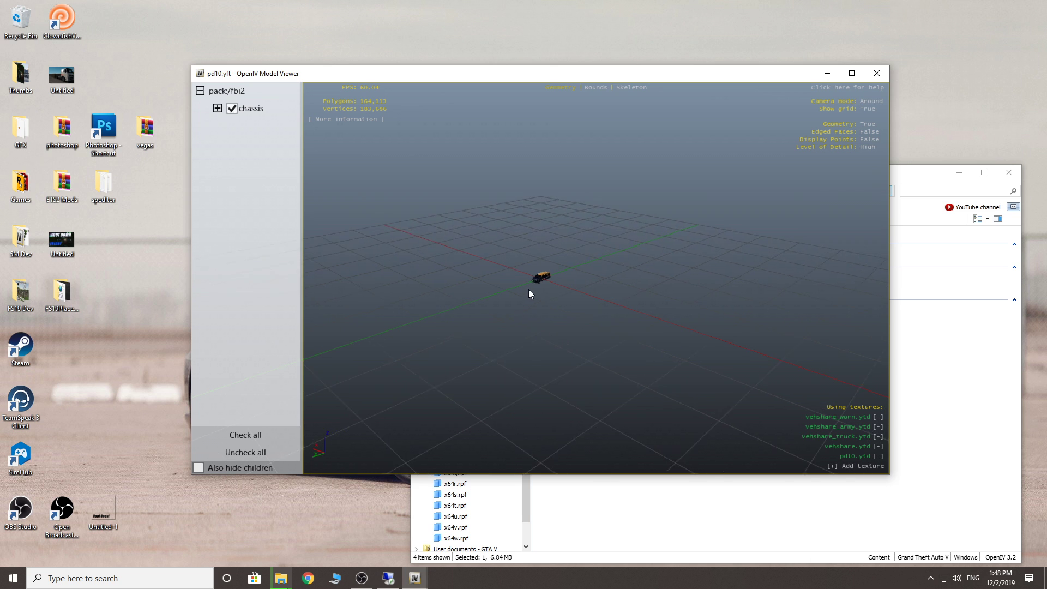
{"action": "scroll", "coordinate": [532, 289], "scroll_direction": "up", "scroll_amount": 5}
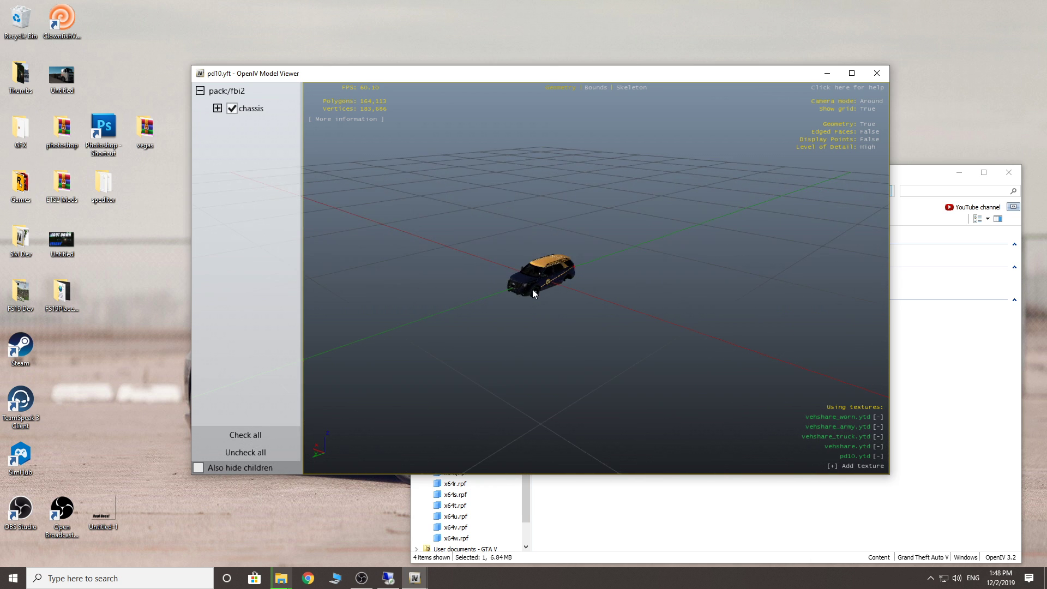
{"action": "left_click_drag", "start_coordinate": [590, 303], "coordinate": [816, 183]}
{"action": "left_click", "coordinate": [877, 73]}
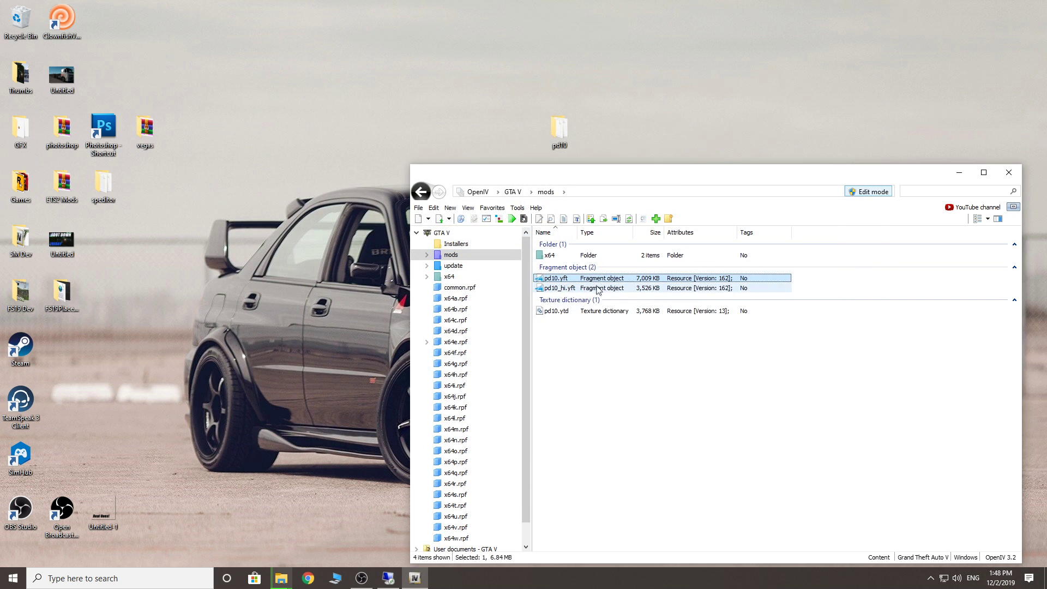
{"action": "left_click", "coordinate": [567, 288]}
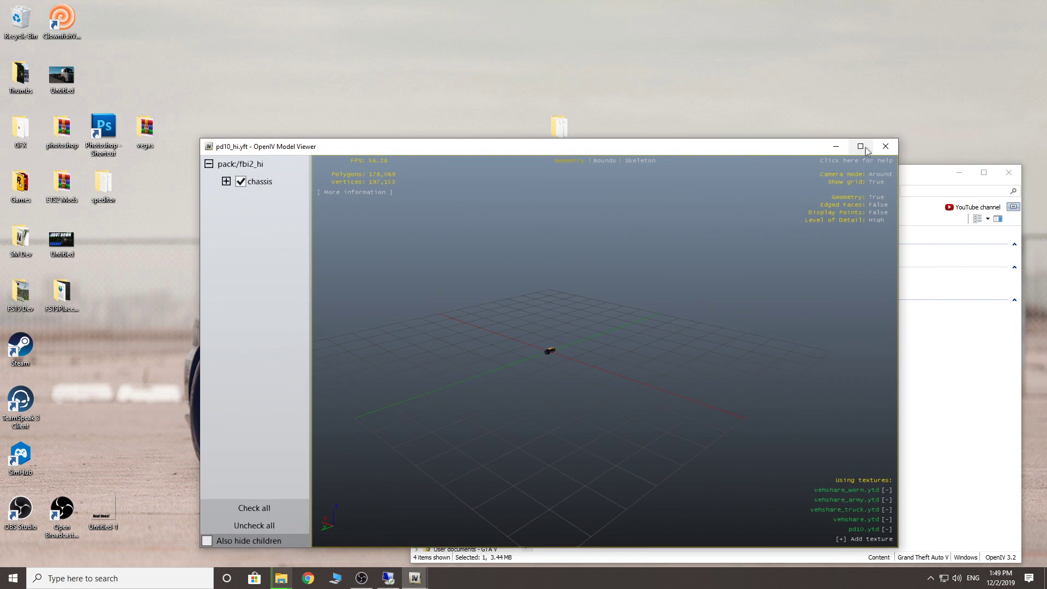
{"action": "left_click", "coordinate": [881, 147]}
Step: Open pd10.ytd in the Texture editor and browse down the textures from 2013-Ford
{"action": "double_click", "coordinate": [547, 314]}
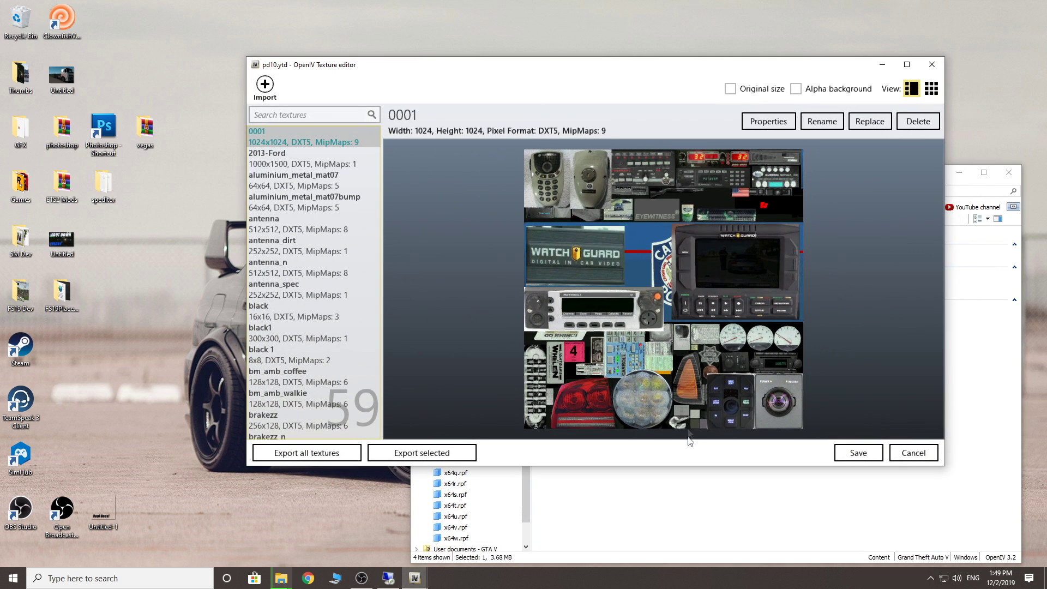
{"action": "left_click_drag", "start_coordinate": [661, 465], "coordinate": [661, 550]}
{"action": "left_click", "coordinate": [328, 168]}
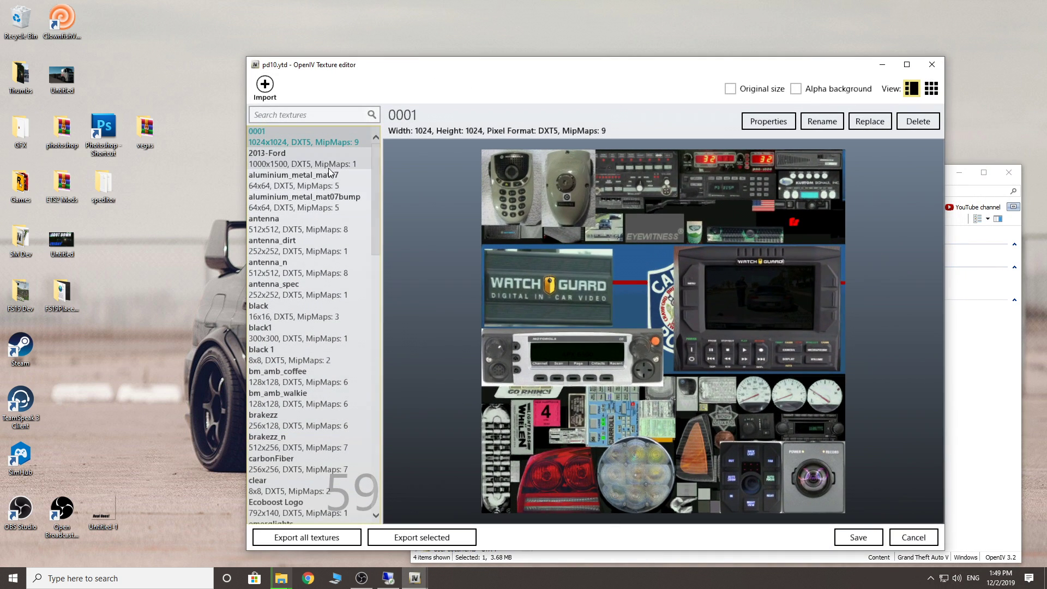
{"action": "key", "text": "Down"}
{"action": "key", "text": "Down"}
{"action": "key", "text": "Down"}
{"action": "key", "text": "Down"}
{"action": "key", "text": "Down"}
{"action": "key", "text": "Down"}
{"action": "key", "text": "Down"}
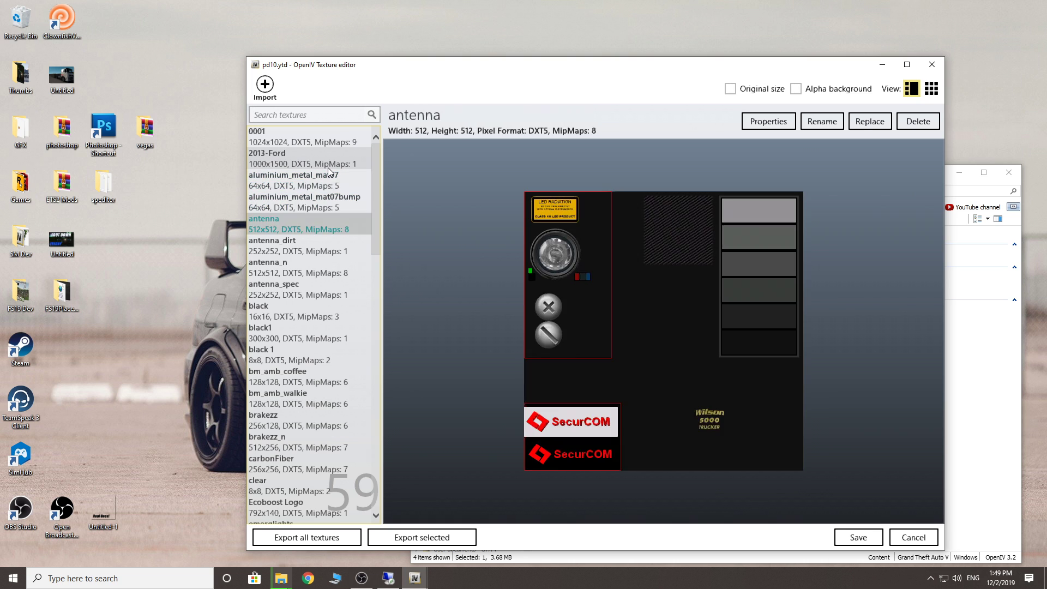
{"action": "key", "text": "Down"}
{"action": "key", "text": "Down"}
{"action": "key", "text": "Down"}
{"action": "key", "text": "Down"}
{"action": "key", "text": "Down"}
{"action": "key", "text": "Down"}
{"action": "key", "text": "Down"}
{"action": "key", "text": "Down"}
{"action": "key", "text": "Down"}
{"action": "key", "text": "Down"}
{"action": "key", "text": "Down"}
{"action": "key", "text": "Down"}
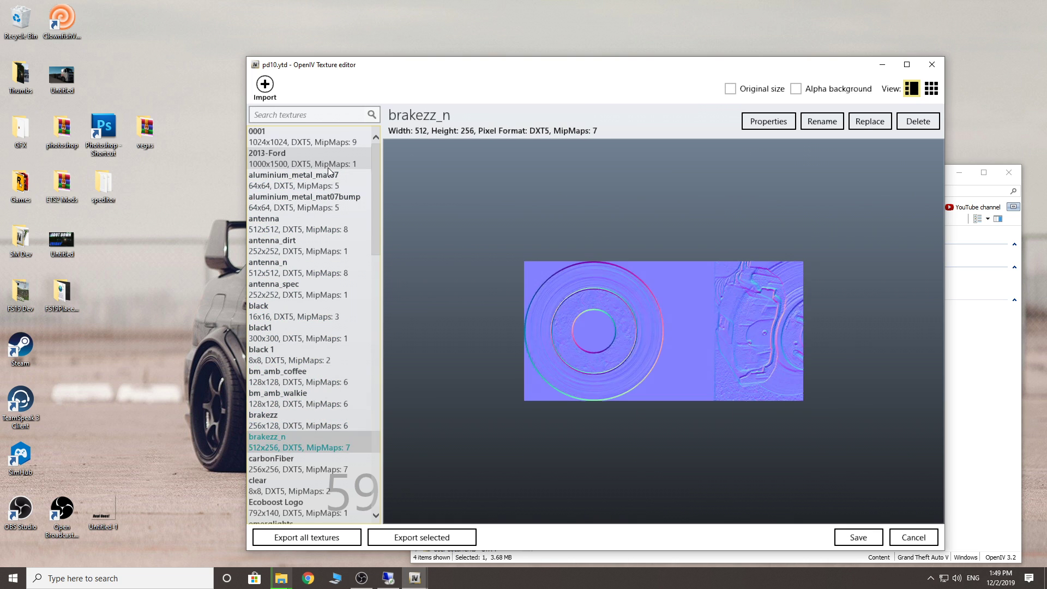
{"action": "key", "text": "Down"}
{"action": "key", "text": "Down"}
{"action": "key", "text": "Down"}
{"action": "key", "text": "Down"}
{"action": "key", "text": "Down"}
{"action": "key", "text": "Down"}
{"action": "key", "text": "Down"}
{"action": "key", "text": "Down"}
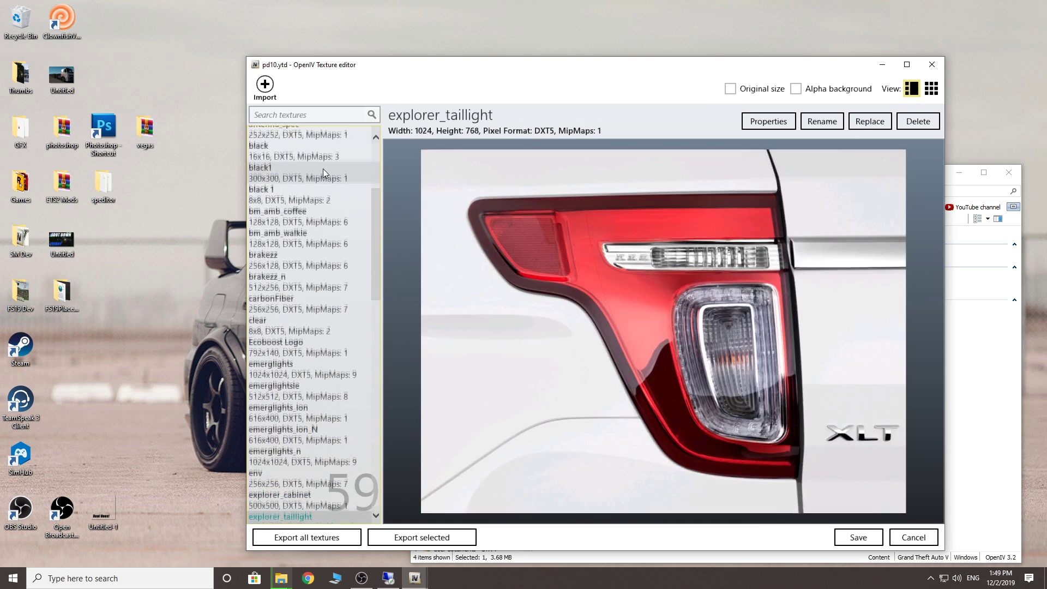
Step: Export the explor_sign_1 texture as a DDS file to the Desktop
{"action": "key", "text": "Up"}
{"action": "key", "text": "Up"}
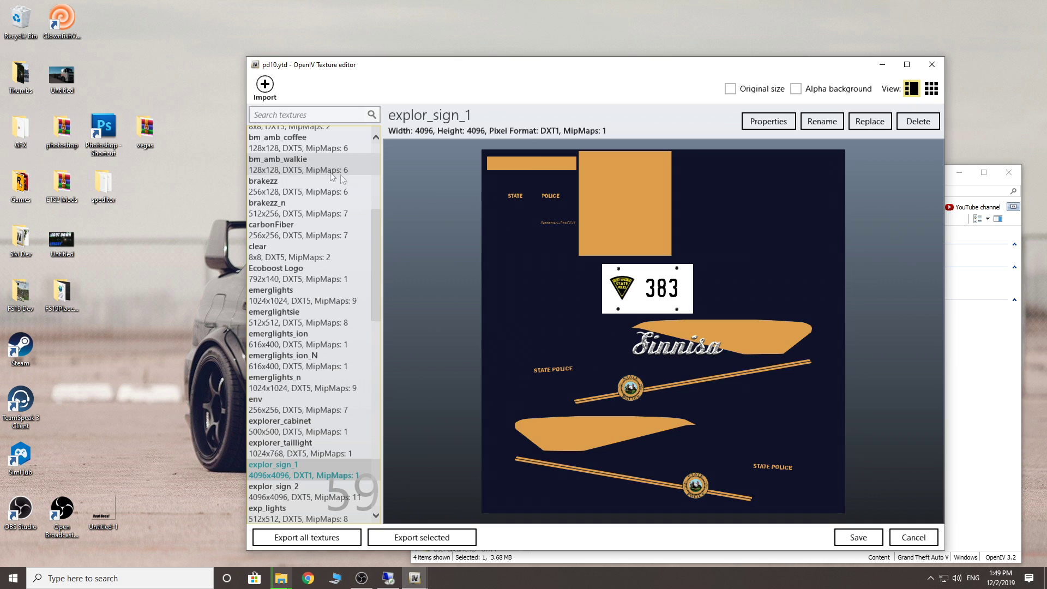
{"action": "left_click", "coordinate": [421, 537]}
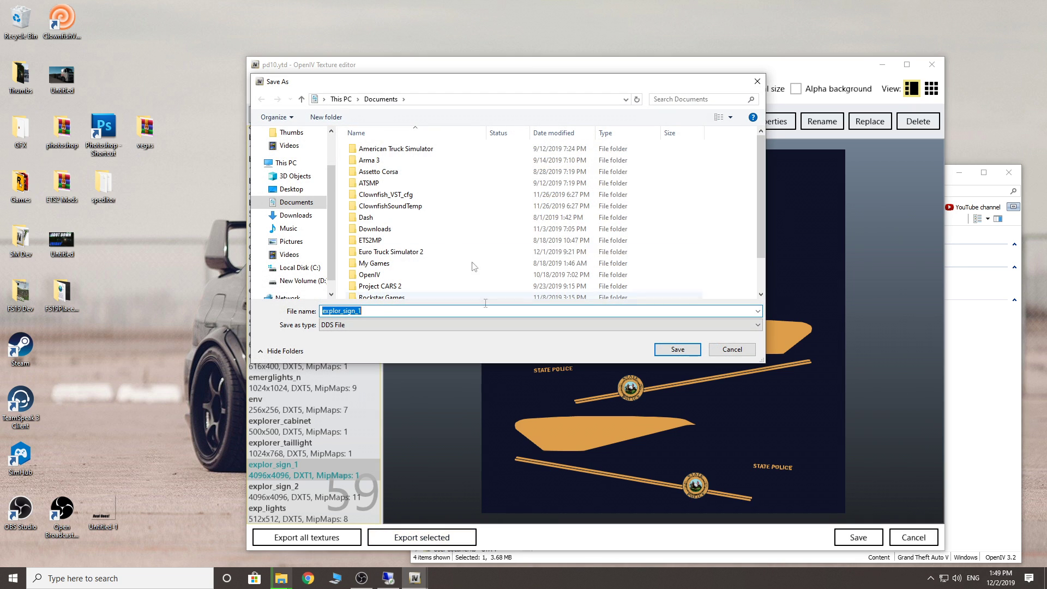
{"action": "left_click", "coordinate": [289, 189]}
{"action": "left_click", "coordinate": [677, 350]}
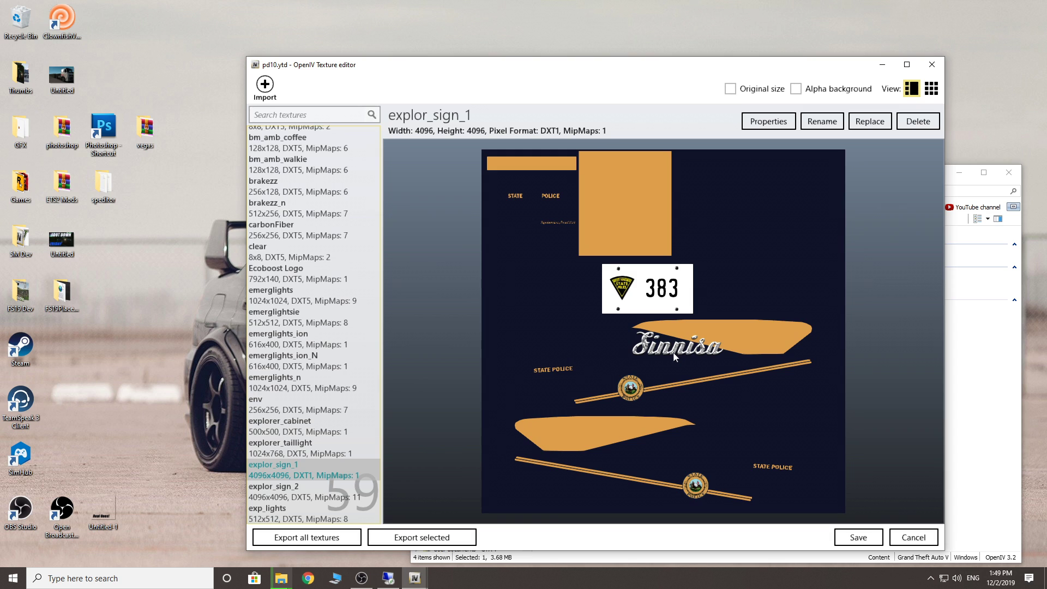
{"action": "left_click", "coordinate": [70, 355]}
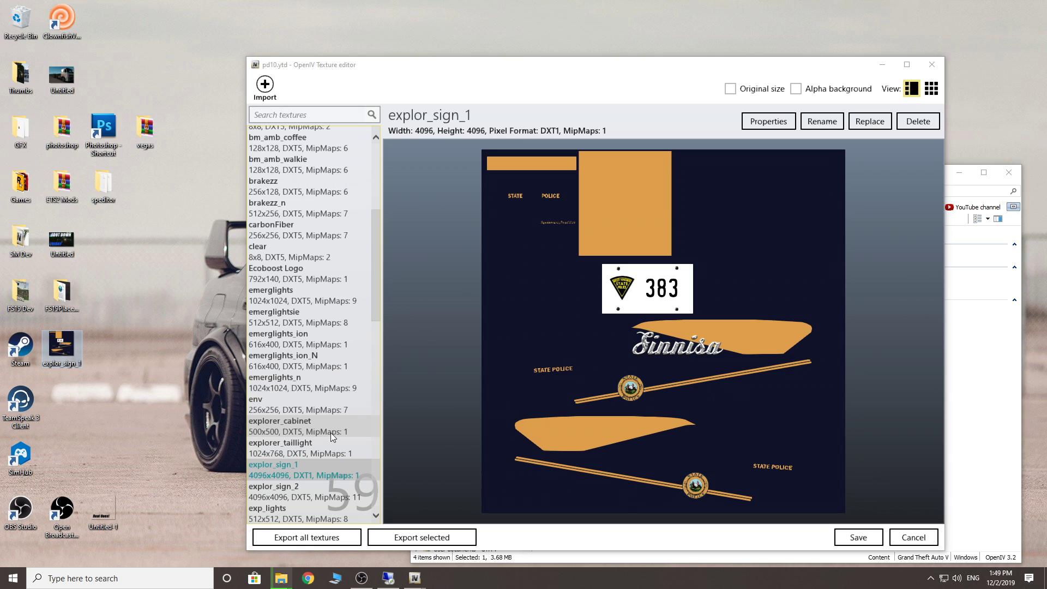
{"action": "left_click", "coordinate": [326, 486]}
{"action": "key", "text": "Down"}
{"action": "key", "text": "Down"}
{"action": "key", "text": "Down"}
{"action": "key", "text": "Down"}
{"action": "key", "text": "Down"}
{"action": "key", "text": "Down"}
{"action": "key", "text": "Down"}
{"action": "key", "text": "Down"}
{"action": "key", "text": "Down"}
{"action": "key", "text": "Down"}
{"action": "key", "text": "Down"}
{"action": "key", "text": "Down"}
{"action": "key", "text": "Down"}
{"action": "key", "text": "Down"}
{"action": "key", "text": "Down"}
{"action": "key", "text": "Down"}
{"action": "key", "text": "Down"}
{"action": "key", "text": "Down"}
{"action": "key", "text": "Down"}
{"action": "key", "text": "Down"}
{"action": "key", "text": "Down"}
{"action": "key", "text": "Down"}
{"action": "key", "text": "Down"}
{"action": "key", "text": "Down"}
{"action": "key", "text": "Down"}
{"action": "key", "text": "Down"}
{"action": "key", "text": "Down"}
{"action": "key", "text": "Down"}
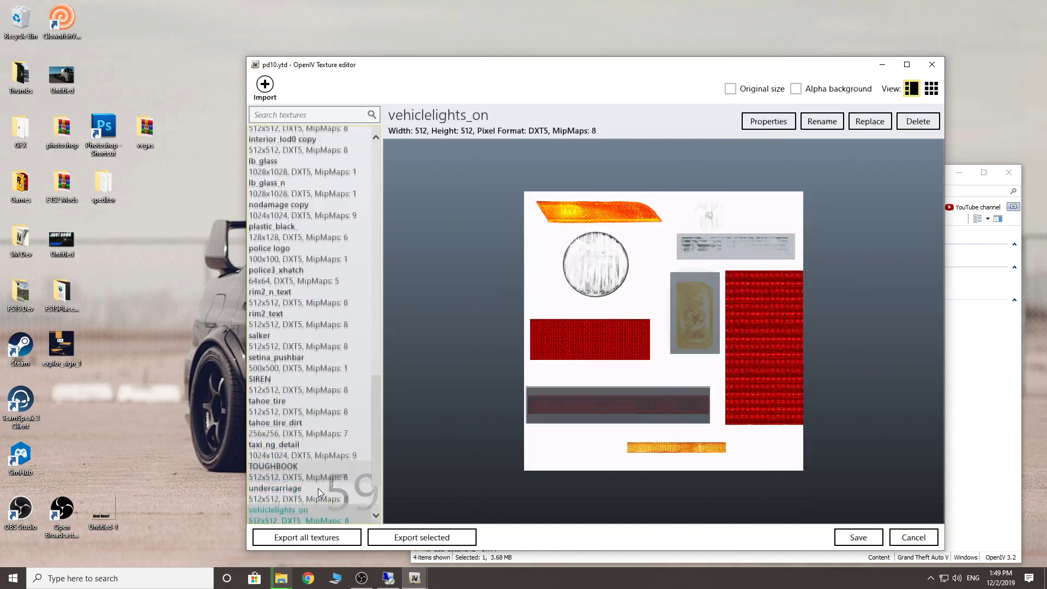
{"action": "key", "text": "Down"}
{"action": "key", "text": "Down"}
{"action": "key", "text": "Down"}
{"action": "key", "text": "Up"}
{"action": "key", "text": "Up"}
{"action": "key", "text": "Up"}
{"action": "key", "text": "Up"}
{"action": "key", "text": "Up"}
{"action": "key", "text": "Up"}
{"action": "key", "text": "Up"}
{"action": "key", "text": "Up"}
{"action": "key", "text": "Up"}
{"action": "key", "text": "Up"}
{"action": "key", "text": "Up"}
{"action": "key", "text": "Up"}
{"action": "key", "text": "Up"}
{"action": "key", "text": "Up"}
{"action": "key", "text": "Up"}
{"action": "key", "text": "Up"}
{"action": "key", "text": "Up"}
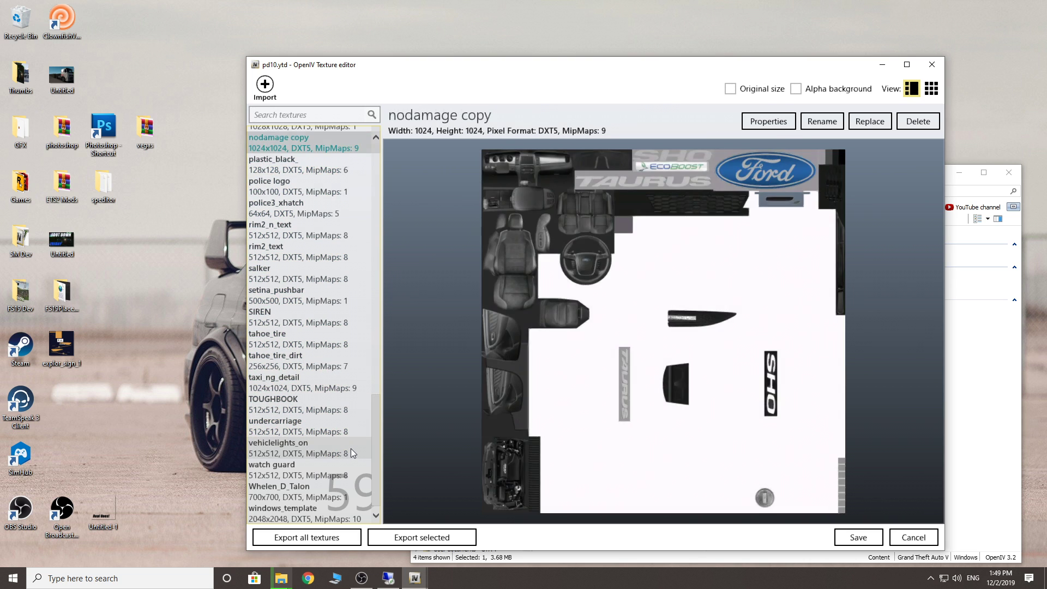
{"action": "key", "text": "Up"}
{"action": "key", "text": "Up"}
{"action": "key", "text": "Up"}
{"action": "key", "text": "Up"}
{"action": "key", "text": "Up"}
{"action": "key", "text": "Up"}
{"action": "key", "text": "Up"}
{"action": "key", "text": "Up"}
{"action": "key", "text": "Up"}
{"action": "key", "text": "Up"}
{"action": "key", "text": "Up"}
{"action": "key", "text": "Up"}
{"action": "key", "text": "Up"}
{"action": "key", "text": "Up"}
{"action": "key", "text": "Up"}
{"action": "key", "text": "Up"}
{"action": "key", "text": "Up"}
{"action": "key", "text": "Down"}
{"action": "key", "text": "Down"}
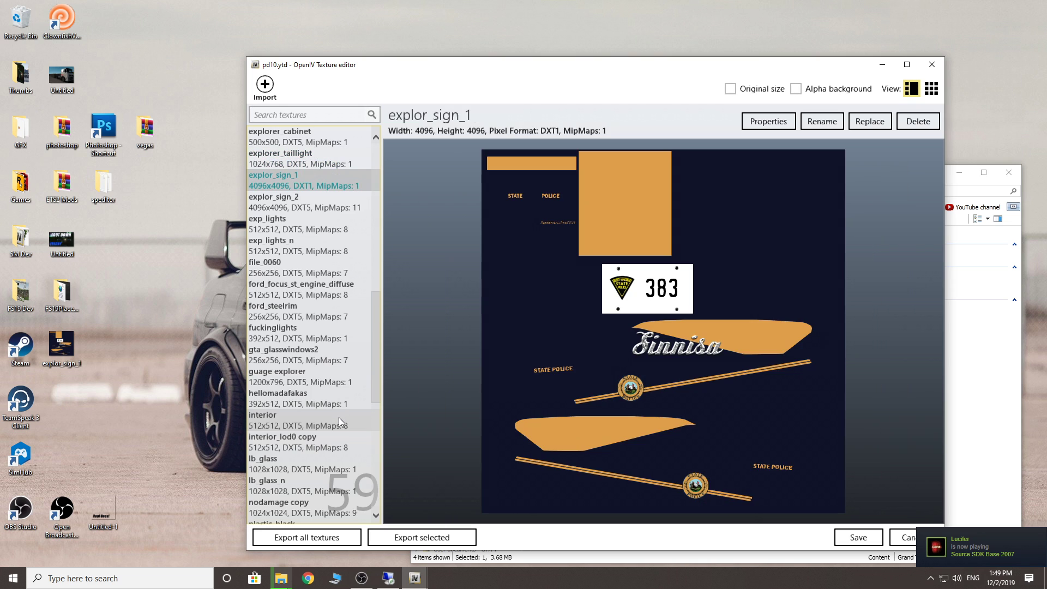
{"action": "left_click", "coordinate": [67, 348]}
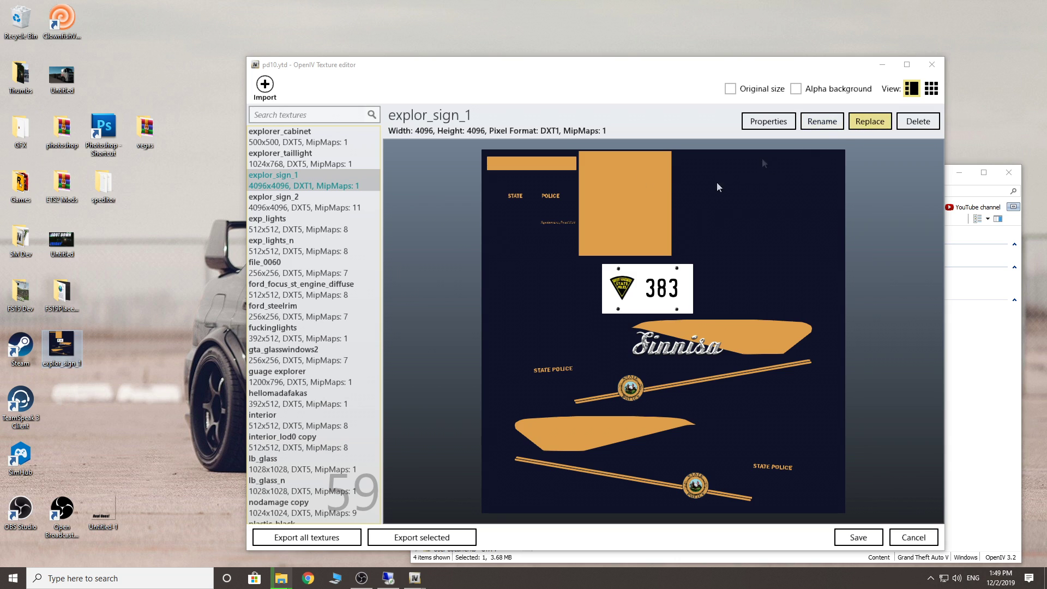
{"action": "left_click", "coordinate": [882, 64]}
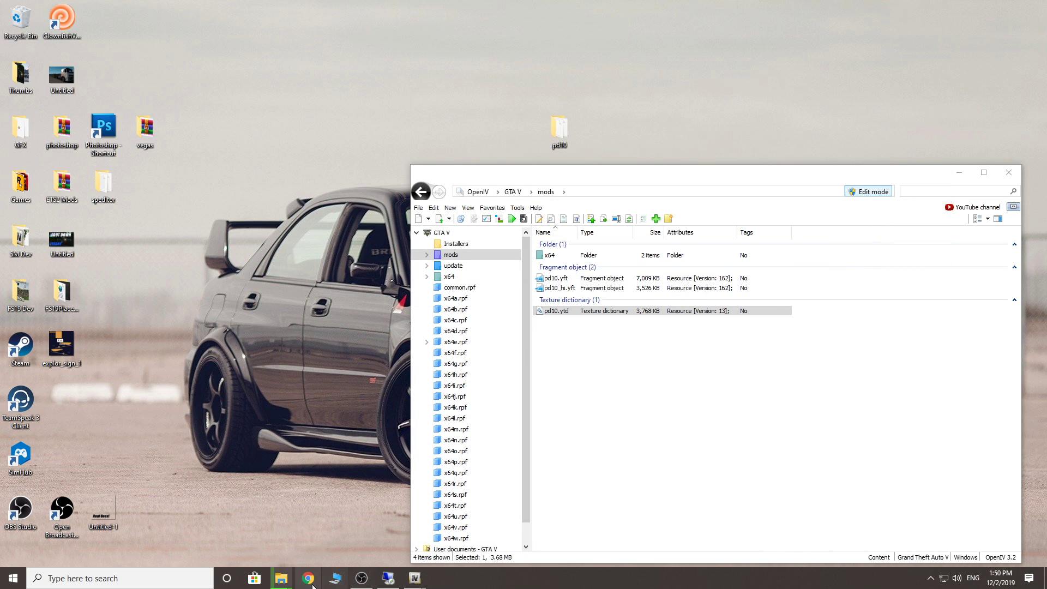
Step: Open explor_sign_1 in Adobe Photoshop CS5, accepting the DDS load dialog
{"action": "mouse_move", "coordinate": [282, 578]}
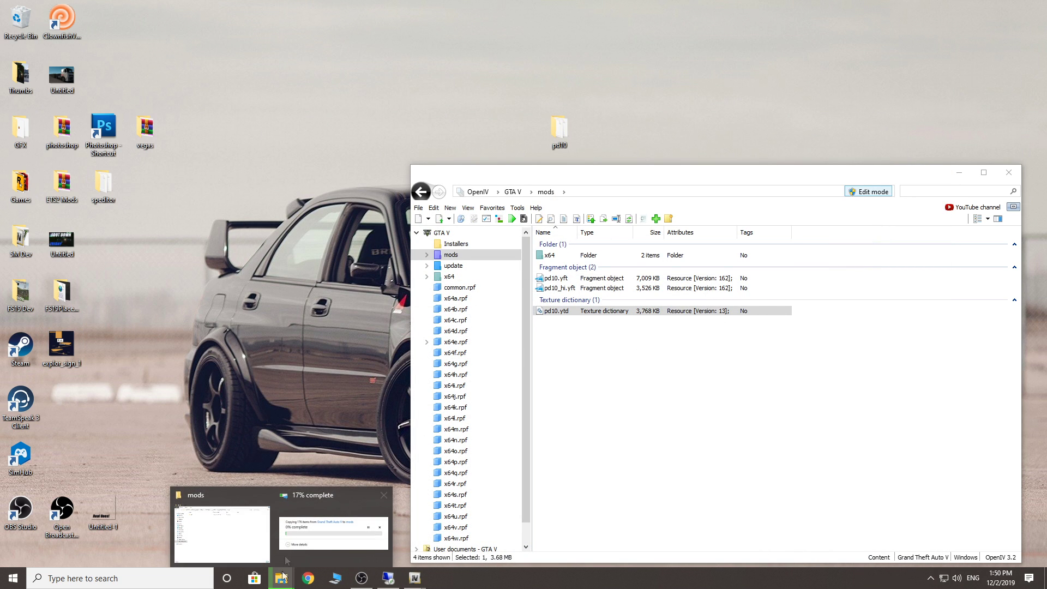
{"action": "right_click", "coordinate": [57, 351]}
{"action": "mouse_move", "coordinate": [116, 169]}
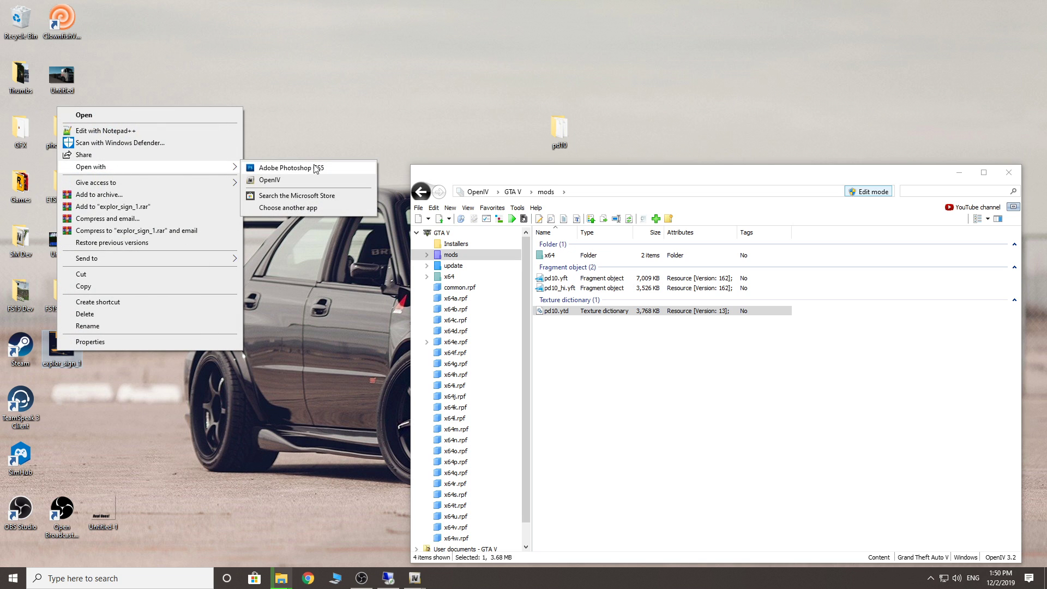
{"action": "left_click", "coordinate": [313, 166]}
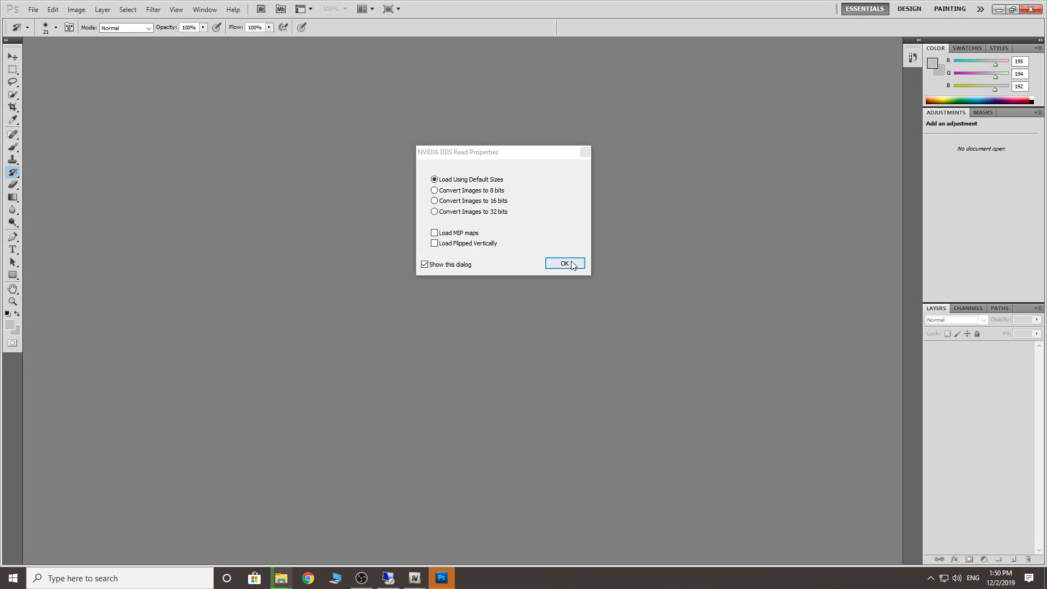
{"action": "left_click", "coordinate": [566, 263]}
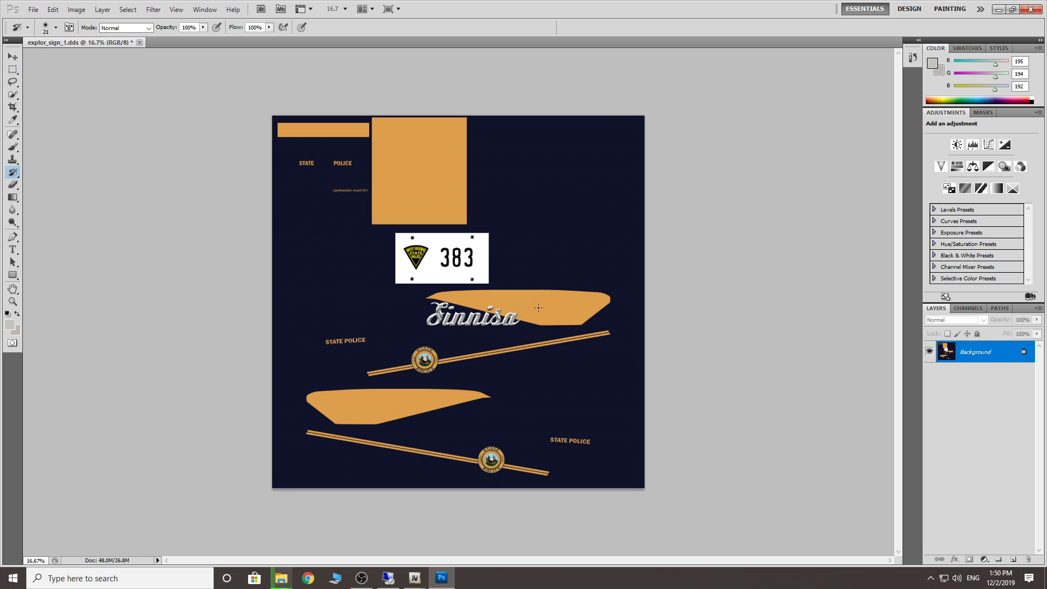
Step: Bring the pd10 texture editor forward from the taskbar and close it
{"action": "mouse_move", "coordinate": [415, 577]}
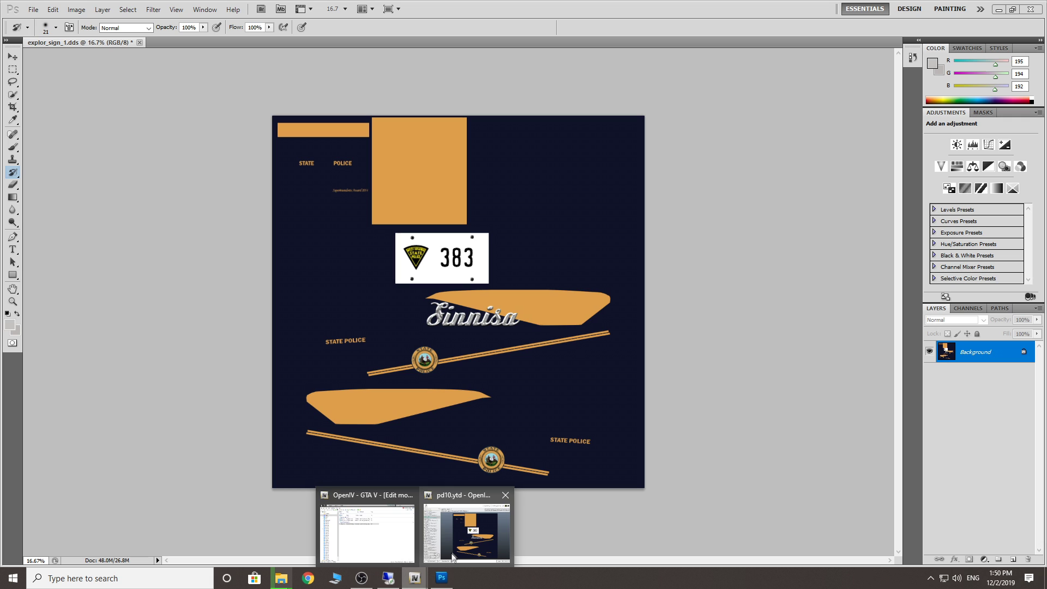
{"action": "left_click", "coordinate": [465, 525]}
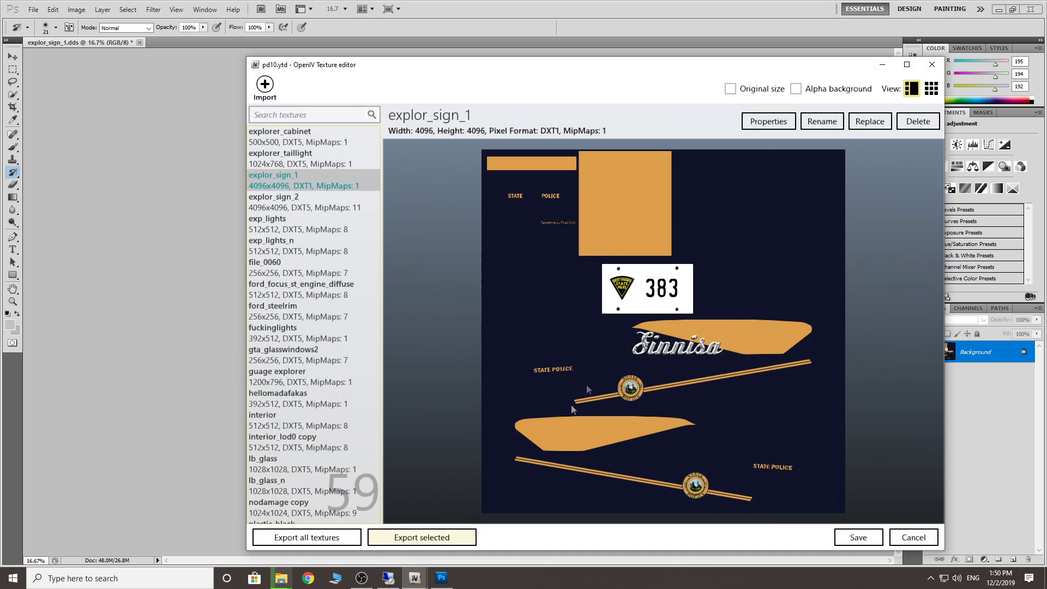
{"action": "left_click", "coordinate": [931, 65]}
Step: Preview pd10.yft in the Model Viewer from several angles, then close it and hide OpenIV
{"action": "double_click", "coordinate": [604, 282]}
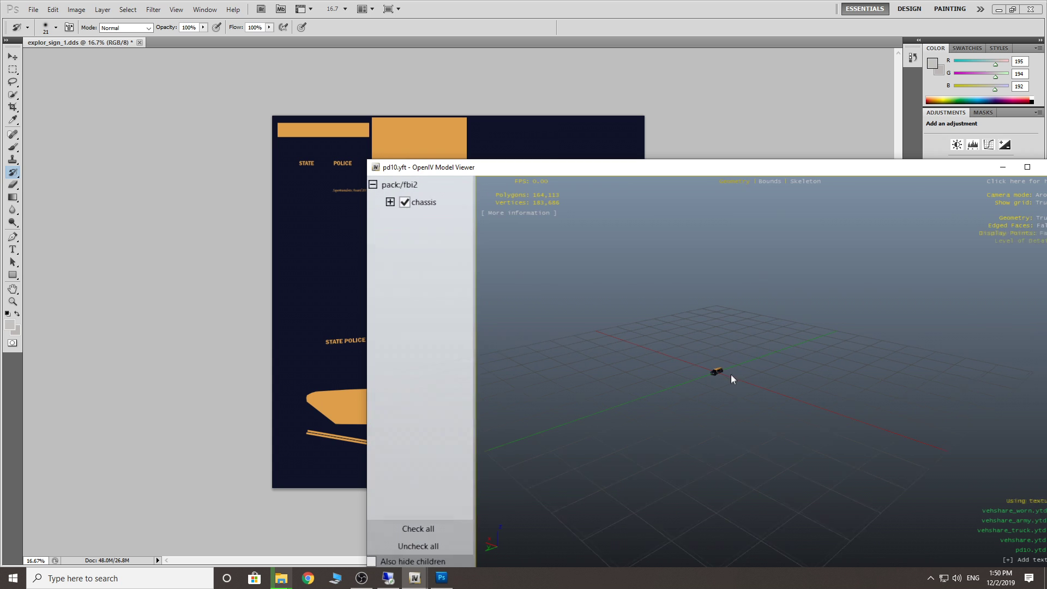
{"action": "scroll", "coordinate": [722, 375], "scroll_direction": "up", "scroll_amount": 3}
{"action": "scroll", "coordinate": [719, 373], "scroll_direction": "up", "scroll_amount": 10}
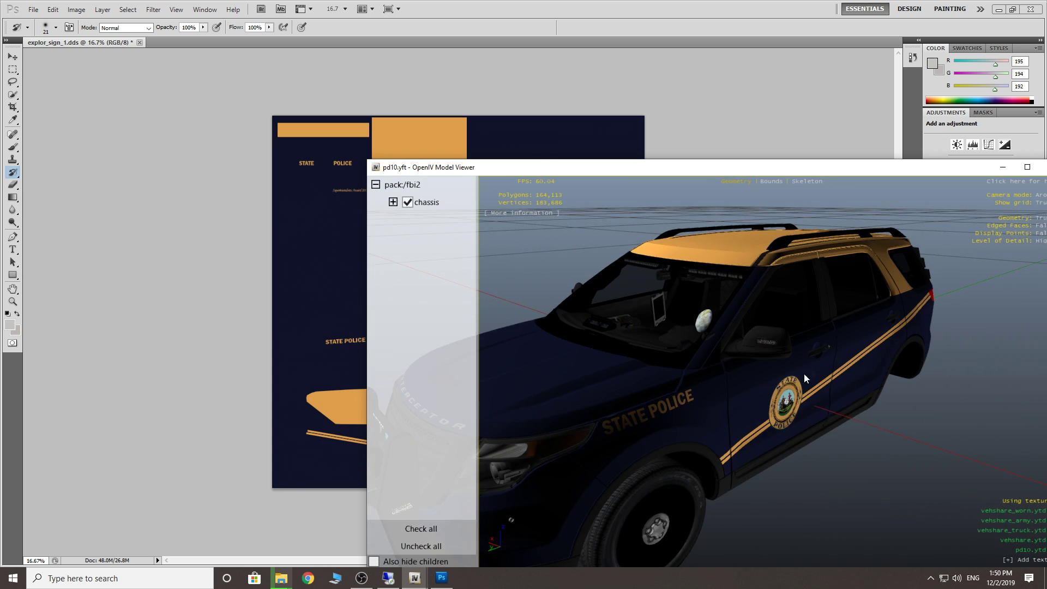
{"action": "left_click_drag", "start_coordinate": [804, 373], "coordinate": [685, 370]}
{"action": "scroll", "coordinate": [751, 381], "scroll_direction": "down", "scroll_amount": 10}
{"action": "left_click_drag", "start_coordinate": [661, 170], "coordinate": [744, 243]}
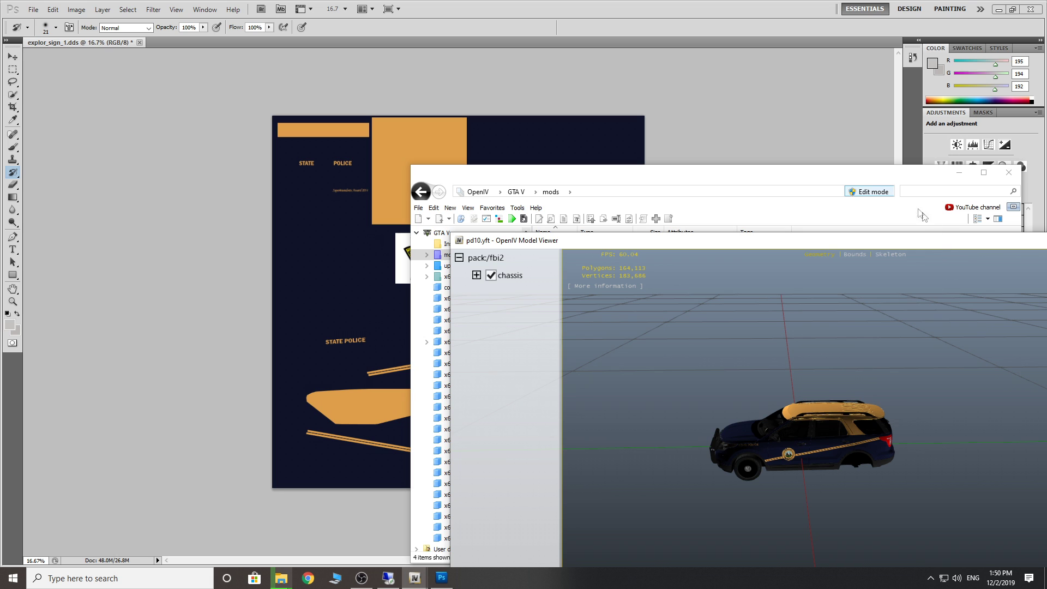
{"action": "left_click_drag", "start_coordinate": [913, 240], "coordinate": [603, 215]}
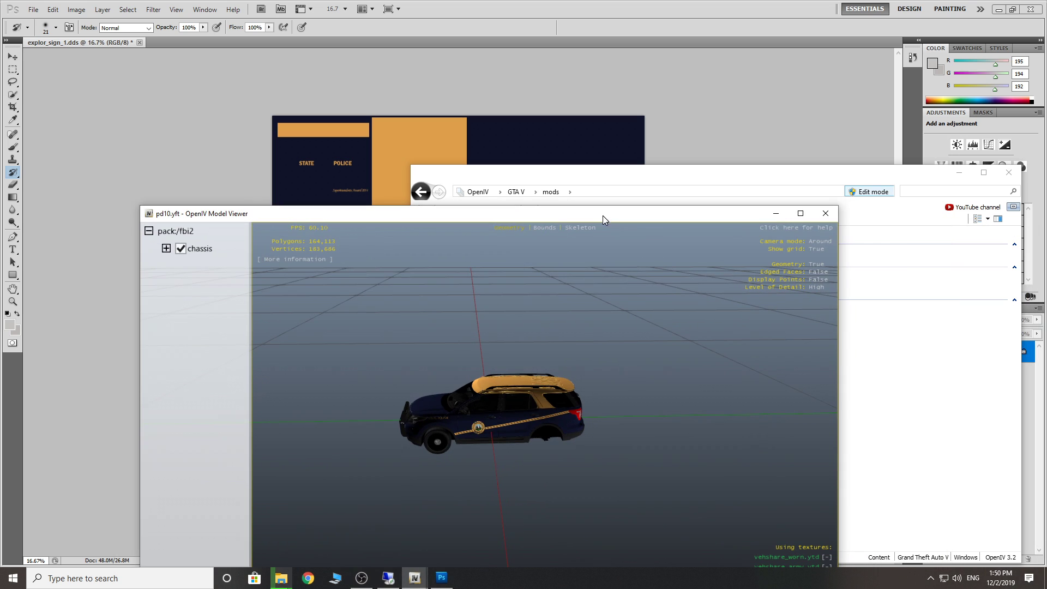
{"action": "left_click", "coordinate": [825, 213]}
{"action": "left_click", "coordinate": [959, 173]}
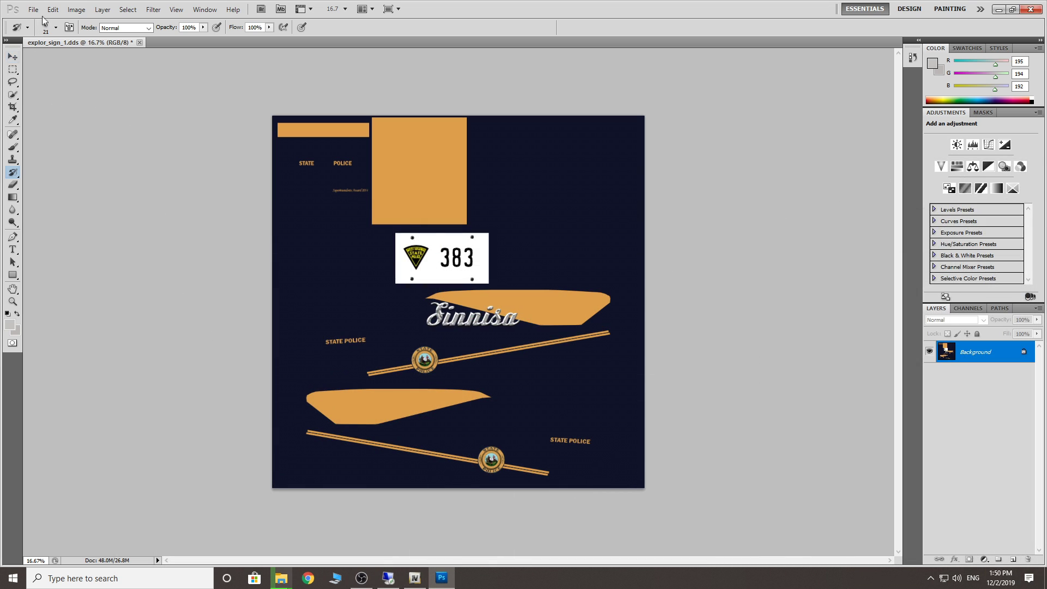
{"action": "left_click", "coordinate": [12, 249]}
Step: Type RIBSOSAY.COM, move it onto the lower orange stripe and enlarge it with Ctrl+T
{"action": "left_click", "coordinate": [328, 322]}
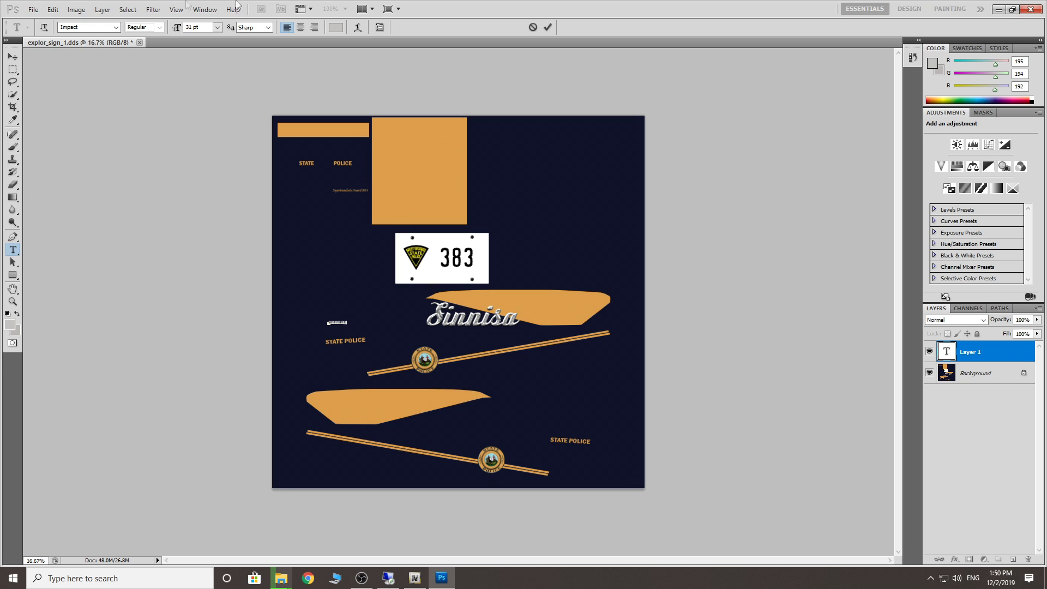
{"action": "type", "text": "RIBSOSAY.COM"}
{"action": "left_click", "coordinate": [12, 56]}
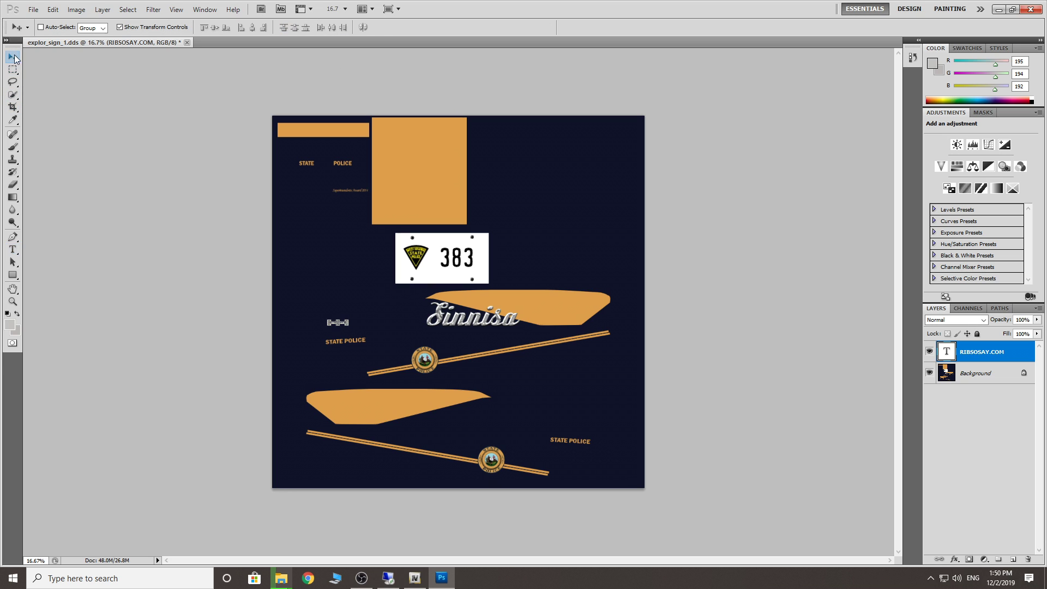
{"action": "left_click_drag", "start_coordinate": [386, 442], "coordinate": [355, 440]}
{"action": "key", "text": "ctrl+t"}
{"action": "left_click_drag", "start_coordinate": [339, 439], "coordinate": [535, 487]}
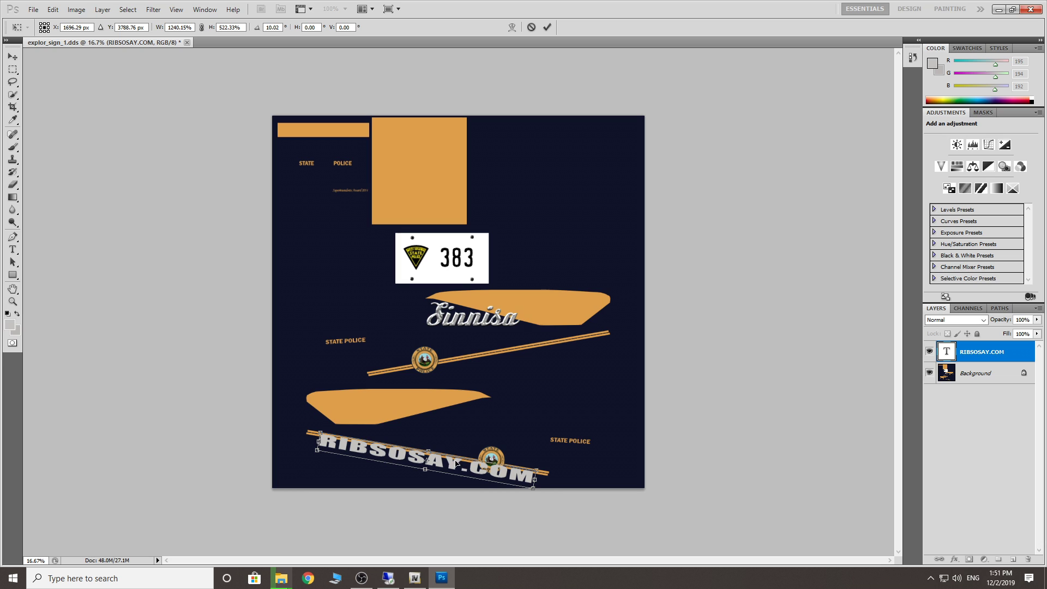
{"action": "left_click_drag", "start_coordinate": [443, 463], "coordinate": [442, 457]}
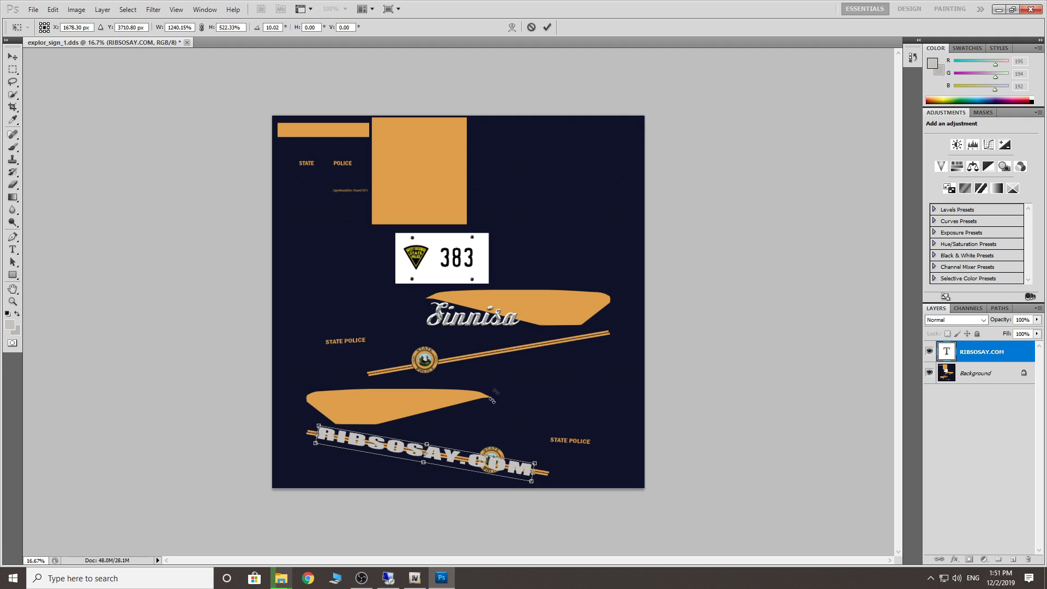
{"action": "left_click", "coordinate": [34, 9]}
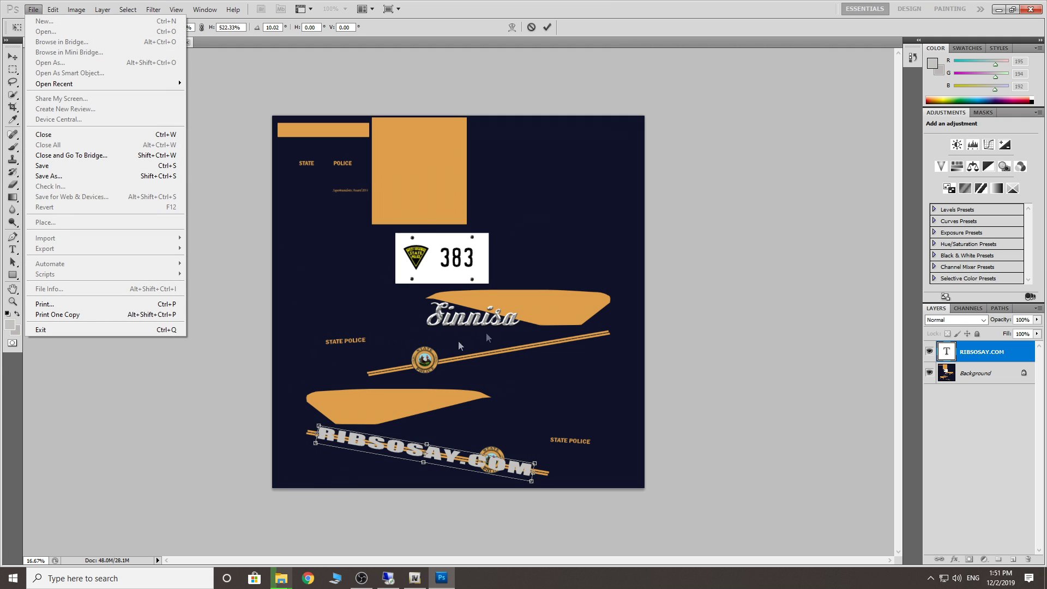
Step: Save the edited livery over explor_sign_1.dds in D3D/DDS format, accepting the NVIDIA export settings
{"action": "left_click", "coordinate": [119, 178]}
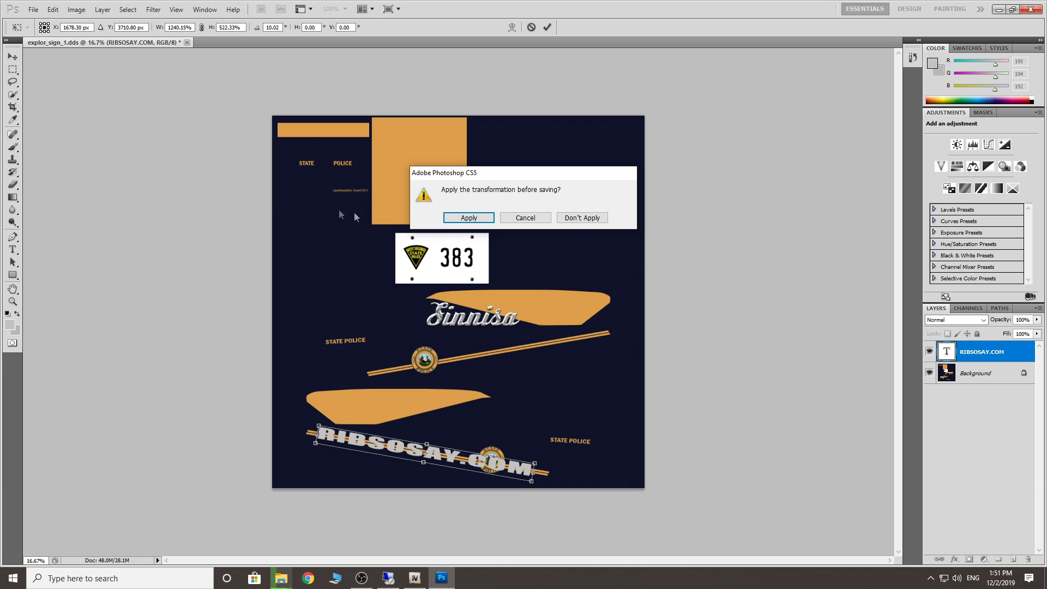
{"action": "left_click", "coordinate": [448, 218]}
{"action": "left_click", "coordinate": [514, 287]}
{"action": "left_click", "coordinate": [526, 326]}
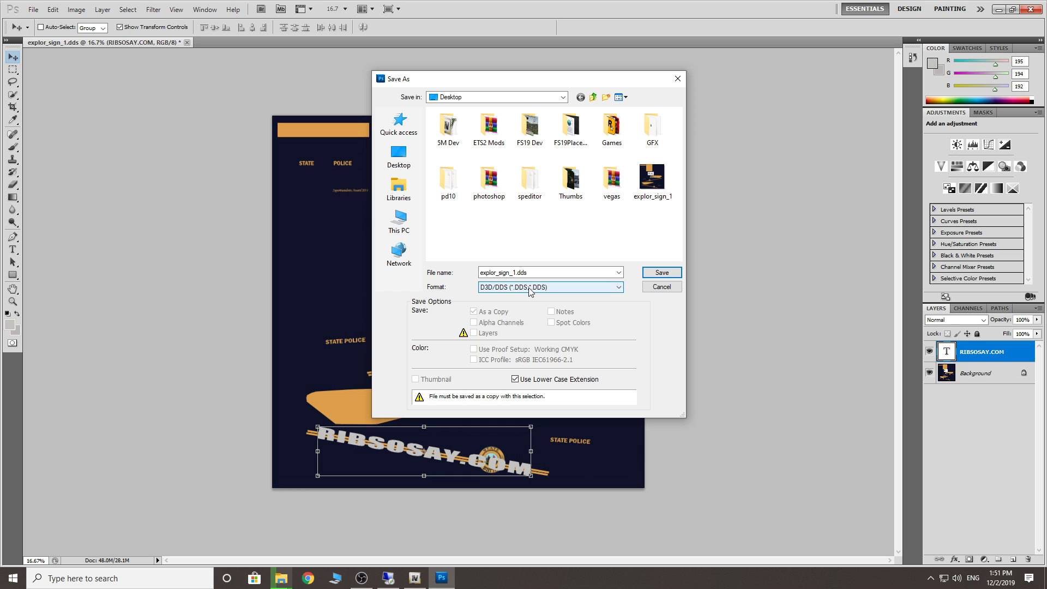
{"action": "left_click", "coordinate": [528, 274]}
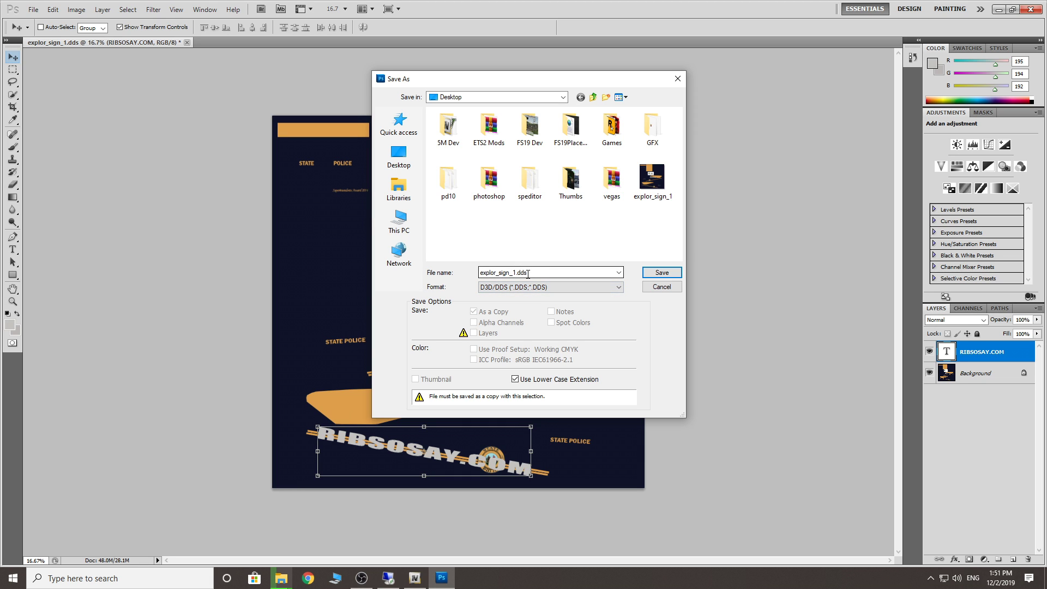
{"action": "left_click", "coordinate": [662, 272]}
{"action": "left_click", "coordinate": [482, 217]}
{"action": "key", "text": "Return"}
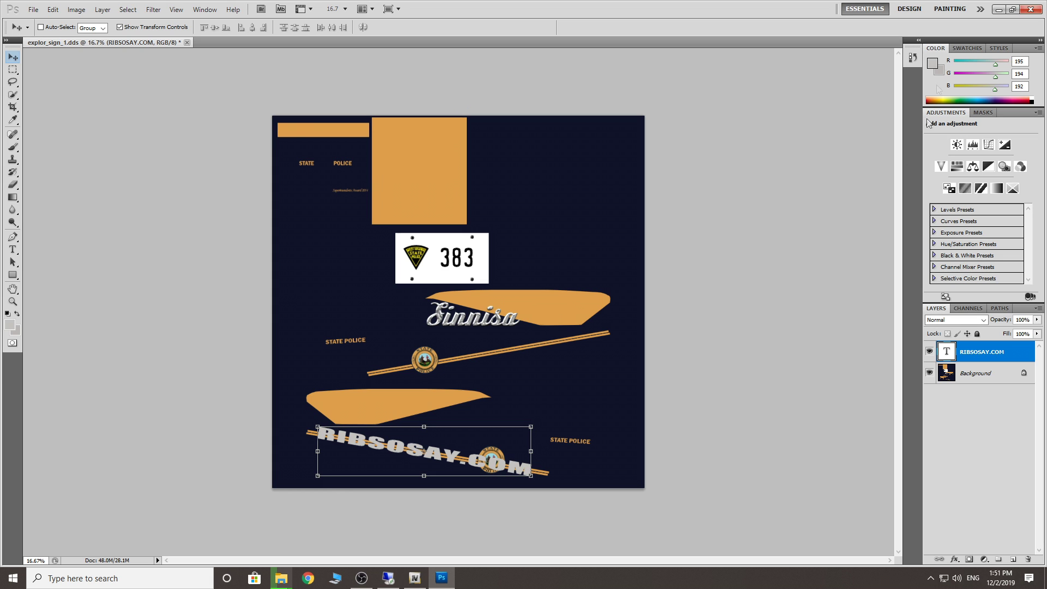
{"action": "left_click", "coordinate": [1030, 10]}
Step: Open pd10.ytd in OpenIV's texture editor and select the explor_sign_1 texture
{"action": "left_click", "coordinate": [508, 218]}
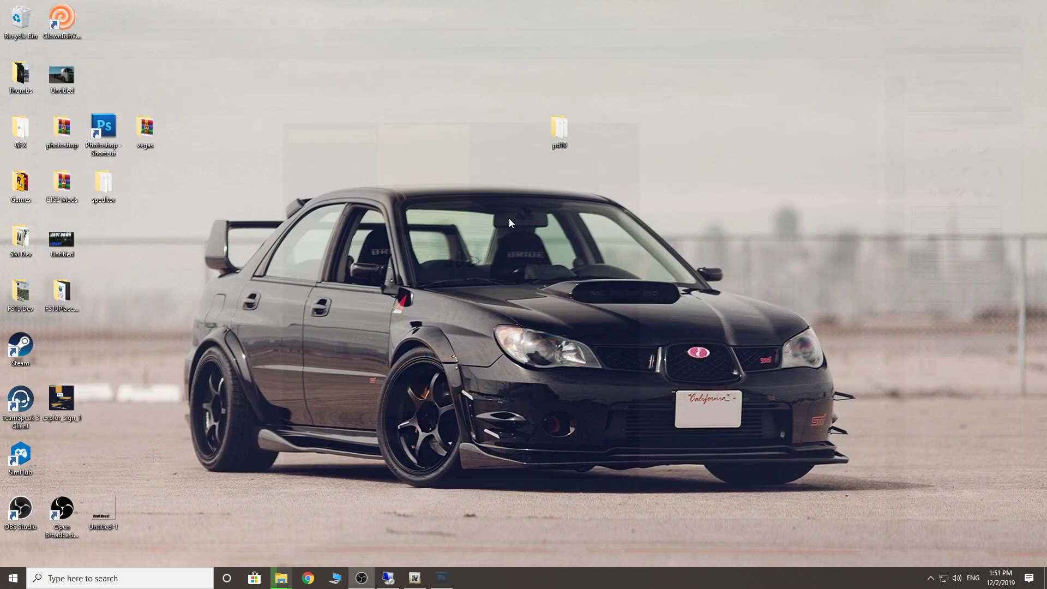
{"action": "left_click", "coordinate": [415, 578]}
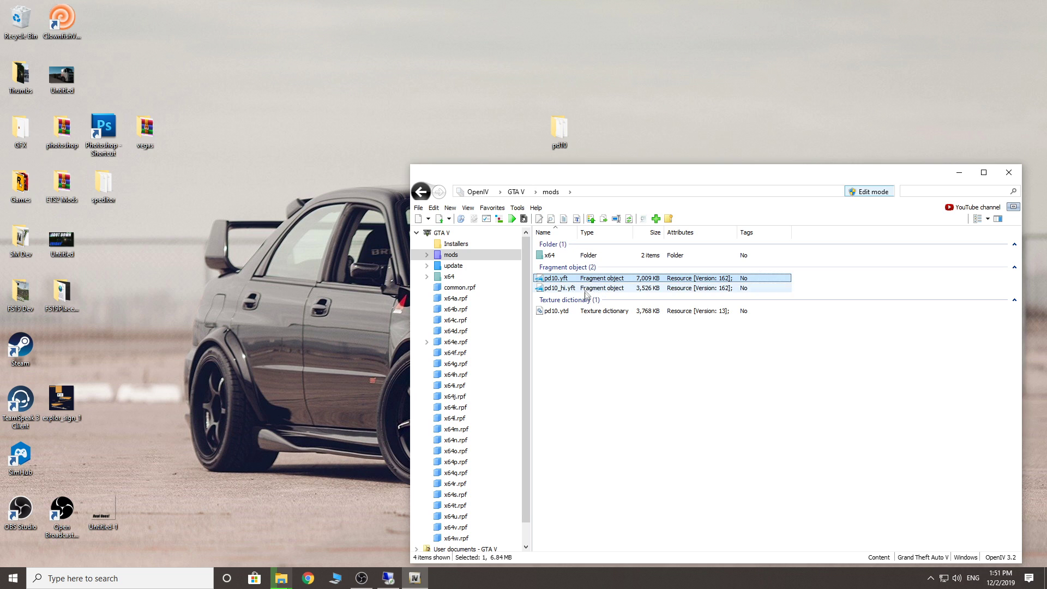
{"action": "double_click", "coordinate": [558, 312]}
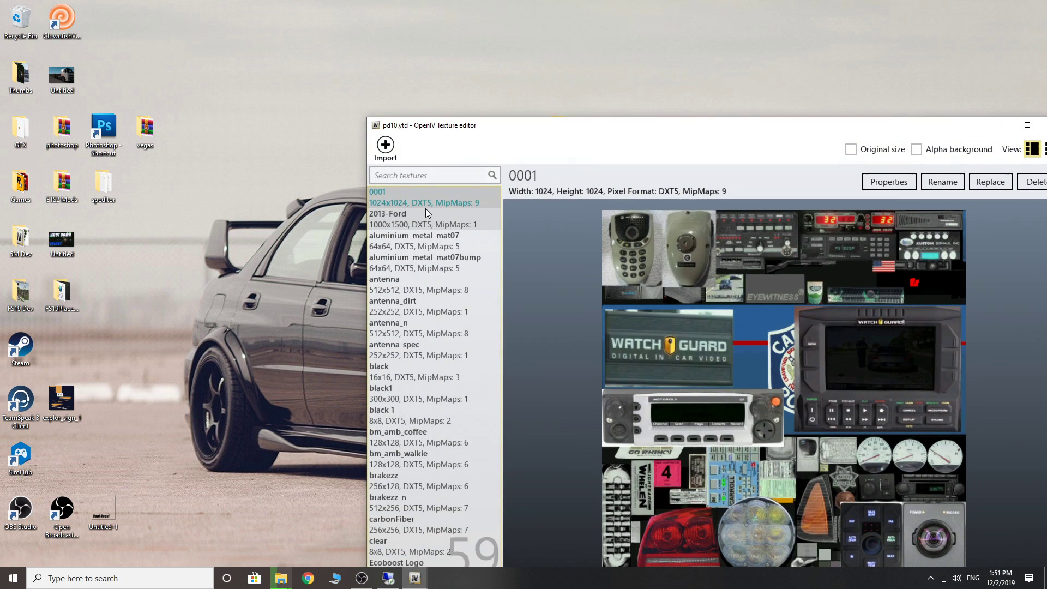
{"action": "left_click", "coordinate": [424, 218]}
{"action": "key", "text": "Down"}
{"action": "key", "text": "Down"}
{"action": "key", "text": "Down"}
{"action": "key", "text": "Down"}
{"action": "key", "text": "Down"}
{"action": "key", "text": "Down"}
{"action": "key", "text": "Down"}
{"action": "key", "text": "Down"}
{"action": "key", "text": "Down"}
{"action": "key", "text": "Down"}
{"action": "key", "text": "Down"}
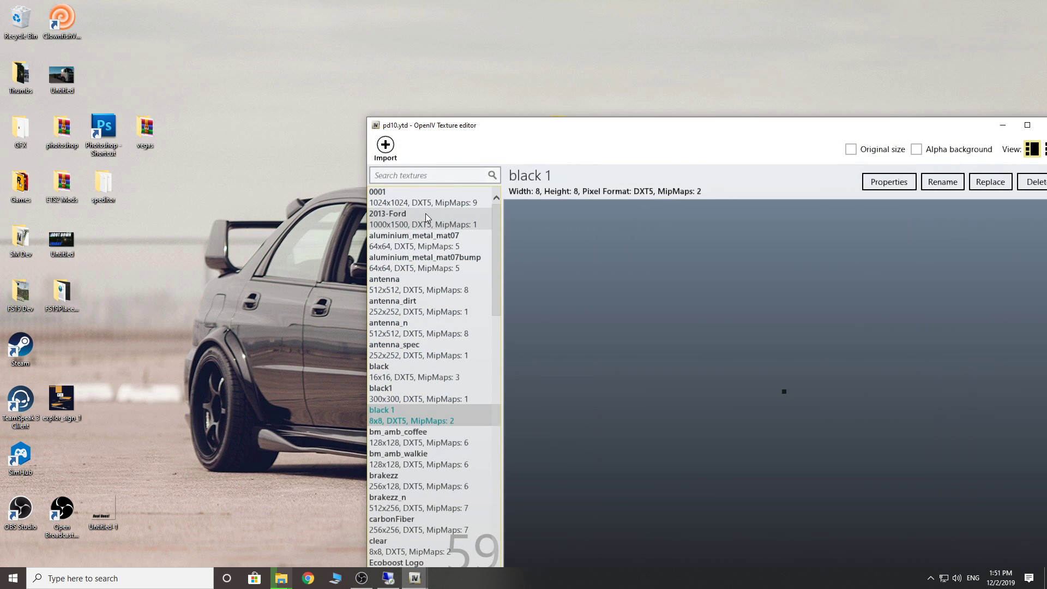
{"action": "key", "text": "Down"}
{"action": "key", "text": "Down"}
{"action": "key", "text": "Down"}
{"action": "key", "text": "Down"}
{"action": "key", "text": "Down"}
{"action": "key", "text": "Down"}
{"action": "key", "text": "Down"}
{"action": "key", "text": "Down"}
{"action": "key", "text": "Down"}
{"action": "key", "text": "Down"}
{"action": "key", "text": "Down"}
{"action": "key", "text": "Down"}
{"action": "key", "text": "Down"}
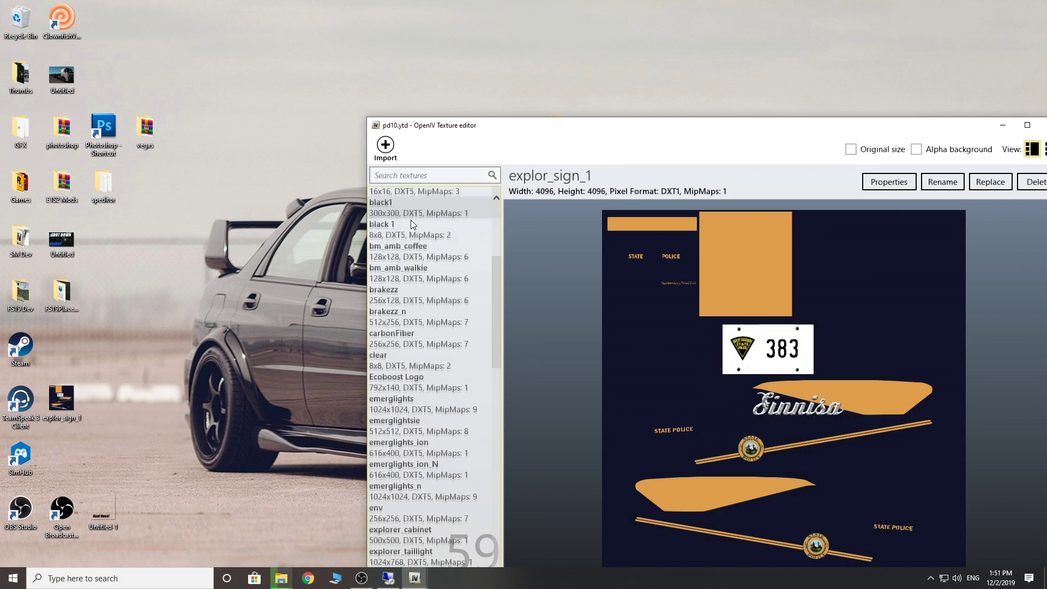
{"action": "key", "text": "Down"}
{"action": "key", "text": "Down"}
{"action": "key", "text": "Up"}
{"action": "key", "text": "Up"}
{"action": "left_click_drag", "start_coordinate": [702, 120], "coordinate": [535, 39]}
Step: Replace explor_sign_1 with the edited desktop image and save the texture dictionary
{"action": "left_click", "coordinate": [807, 102]}
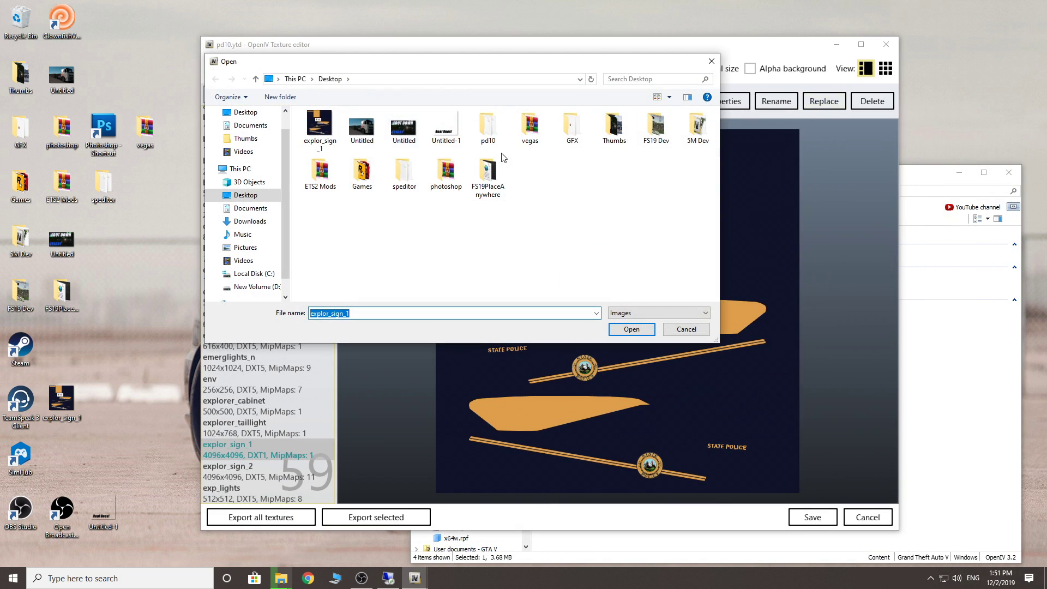
{"action": "left_click", "coordinate": [317, 129]}
{"action": "left_click", "coordinate": [648, 331]}
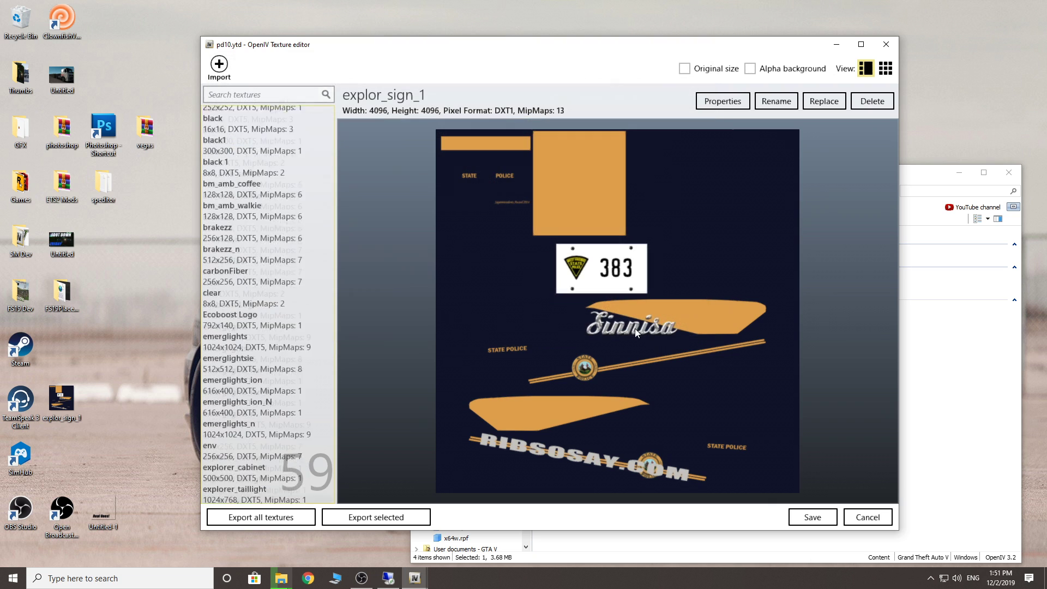
{"action": "left_click", "coordinate": [804, 514]}
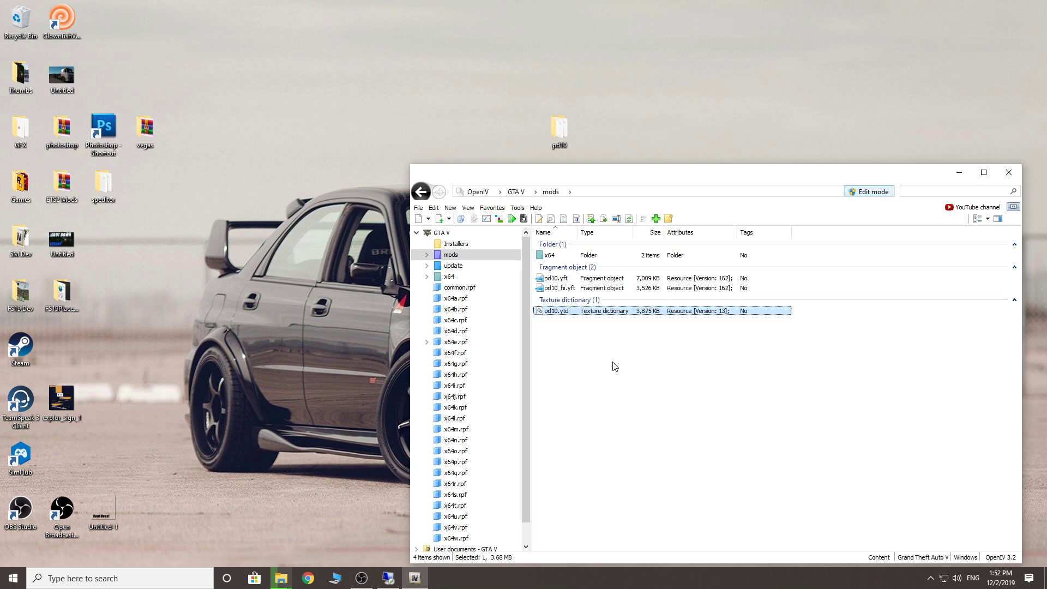
{"action": "left_click", "coordinate": [616, 362]}
Step: Open pd10.yft in the Model Viewer and orbit the car to inspect the RIBSOSAY.COM livery
{"action": "double_click", "coordinate": [572, 279]}
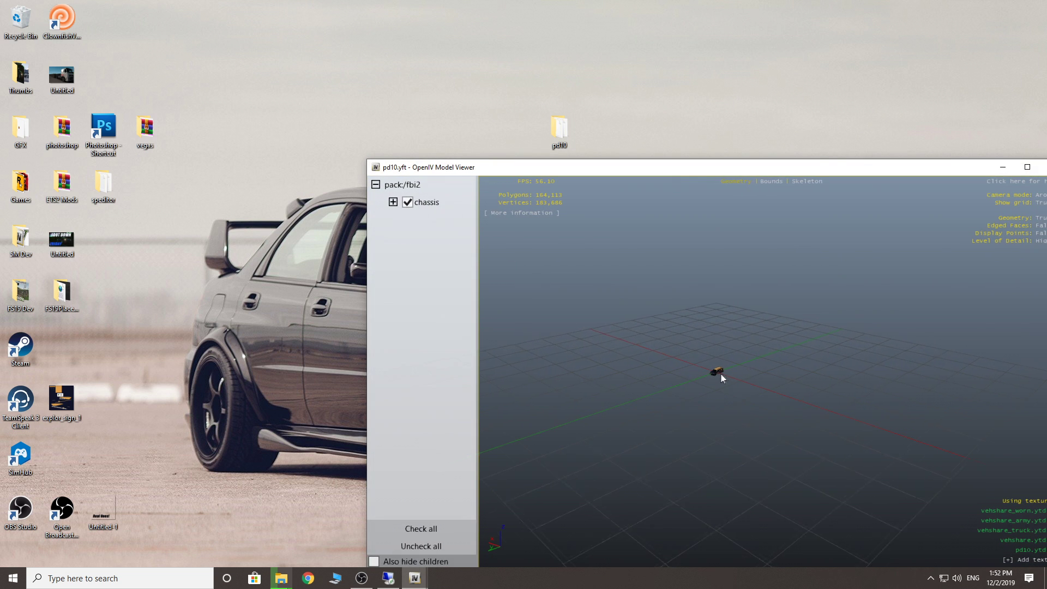
{"action": "scroll", "coordinate": [715, 375], "scroll_direction": "up", "scroll_amount": 3}
{"action": "scroll", "coordinate": [722, 381], "scroll_direction": "up", "scroll_amount": 3}
{"action": "left_click_drag", "start_coordinate": [721, 378], "coordinate": [770, 390]}
{"action": "scroll", "coordinate": [770, 388], "scroll_direction": "up", "scroll_amount": 4}
{"action": "scroll", "coordinate": [770, 387], "scroll_direction": "down", "scroll_amount": 2}
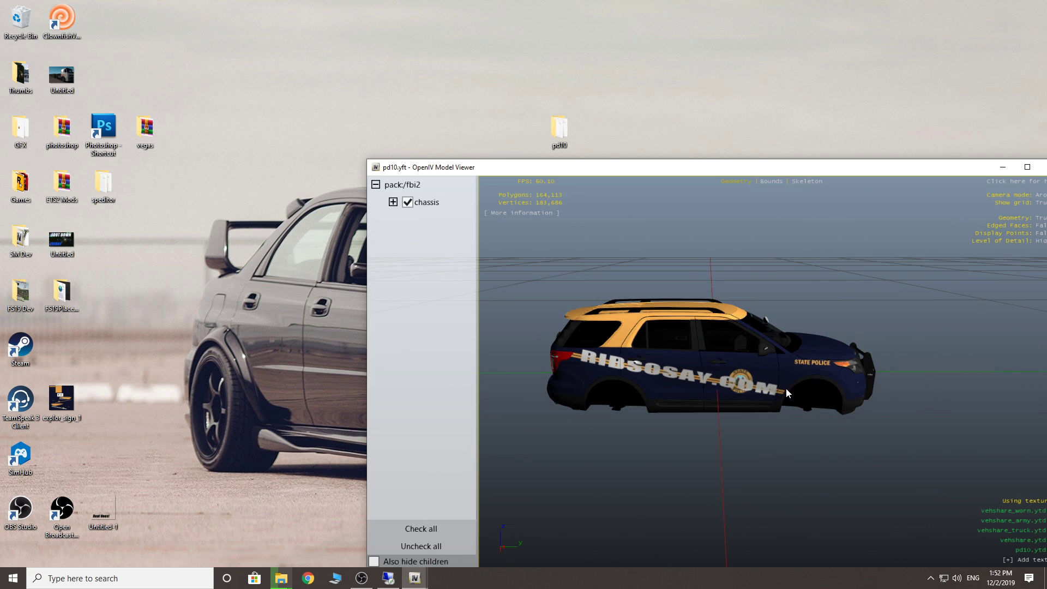
{"action": "left_click_drag", "start_coordinate": [797, 389], "coordinate": [873, 324]}
Step: Close the Model Viewer and exit OpenIV
{"action": "left_click_drag", "start_coordinate": [920, 169], "coordinate": [769, 150]}
{"action": "left_click", "coordinate": [900, 149]}
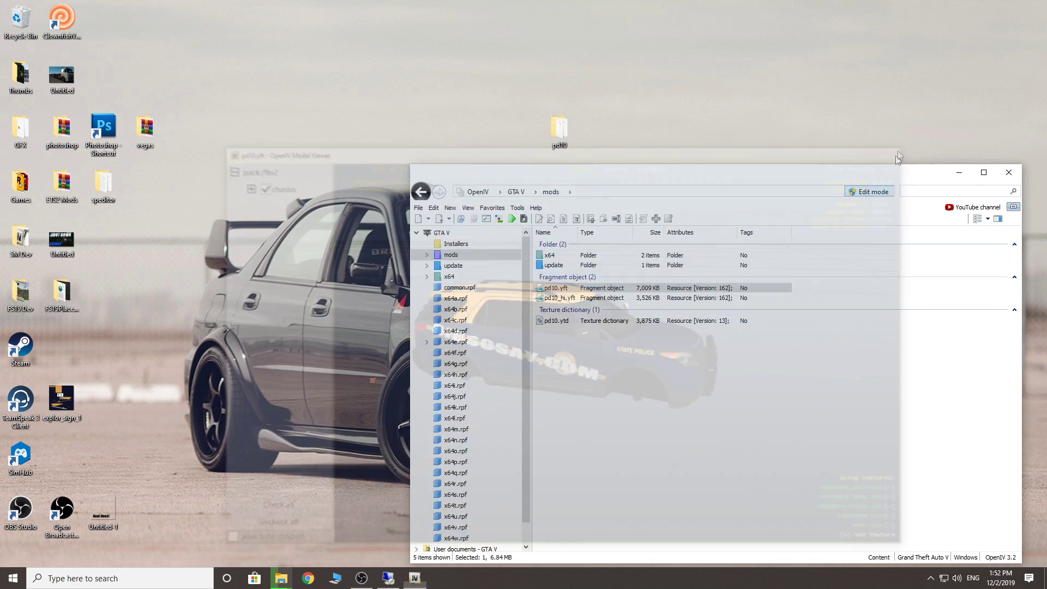
{"action": "left_click", "coordinate": [1008, 172]}
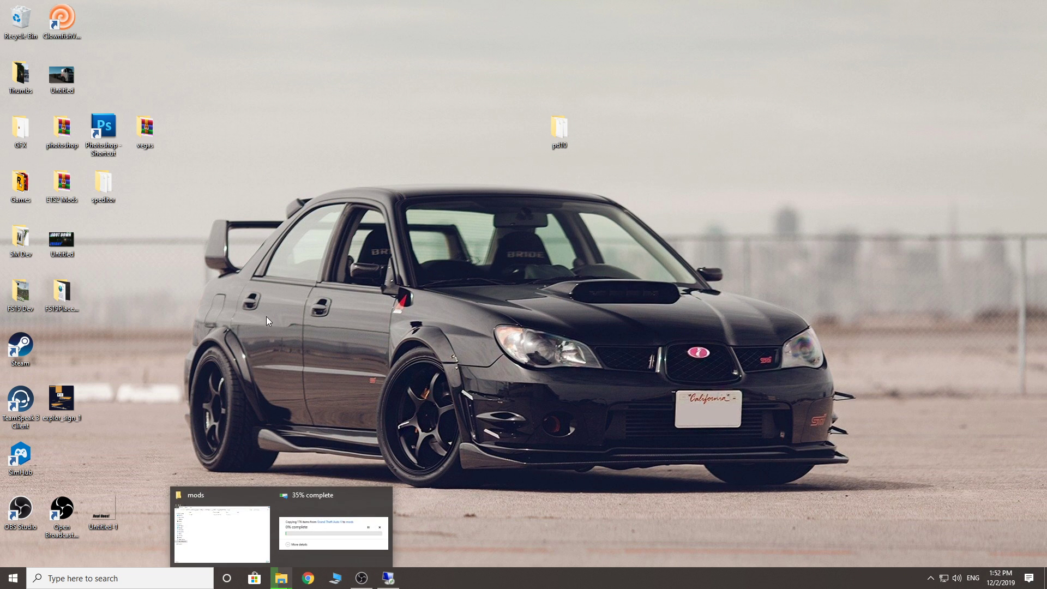
Step: Copy pd10.yft, pd10.ytd and pd10_hi.yft from D:\Steam\steamapps\common\Grand Theft Auto V\mods
{"action": "double_click", "coordinate": [28, 131]}
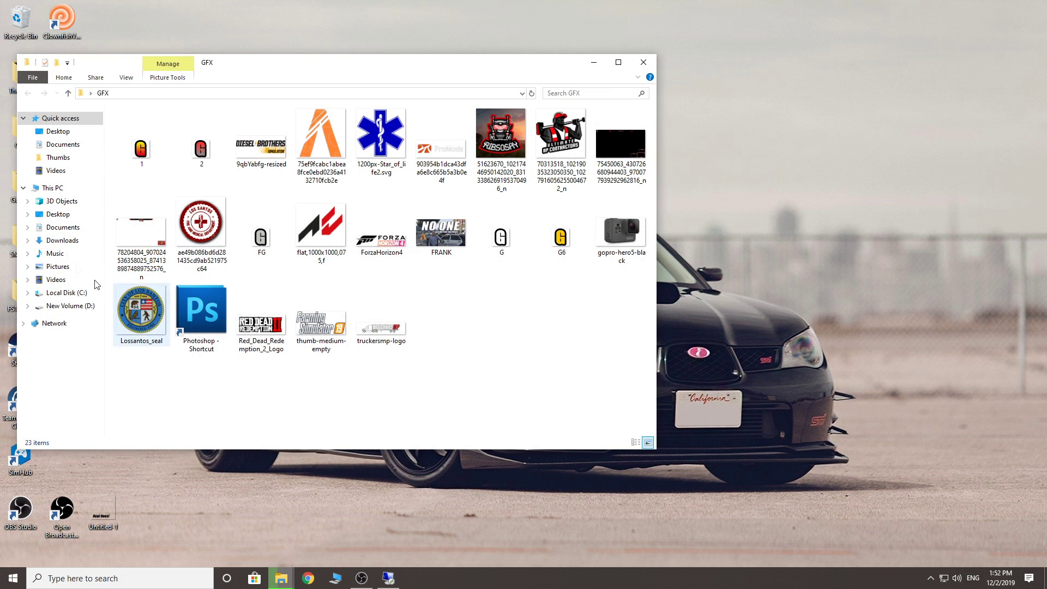
{"action": "left_click", "coordinate": [71, 306]}
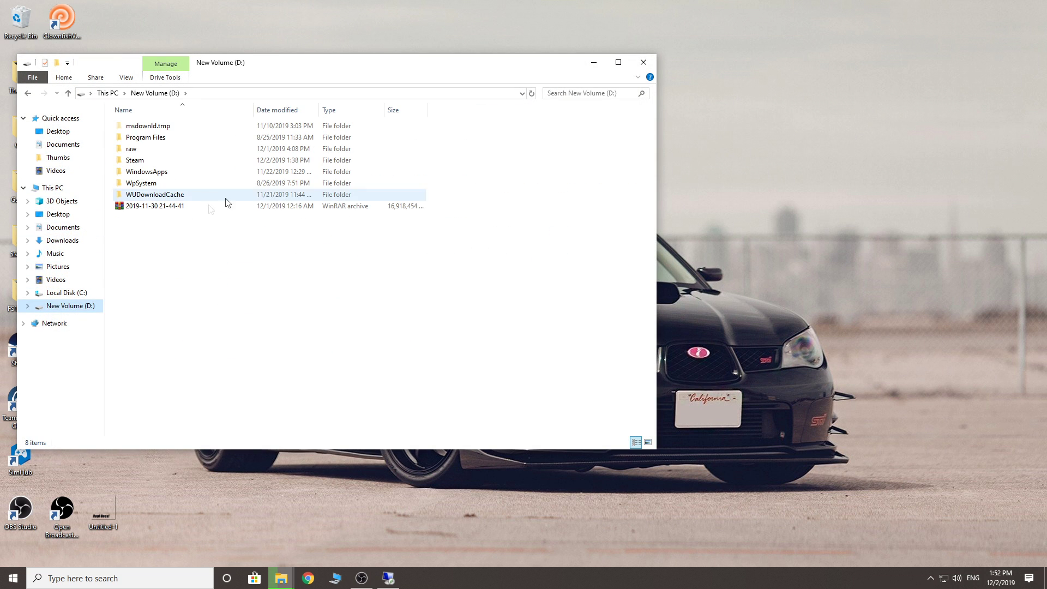
{"action": "double_click", "coordinate": [159, 157]}
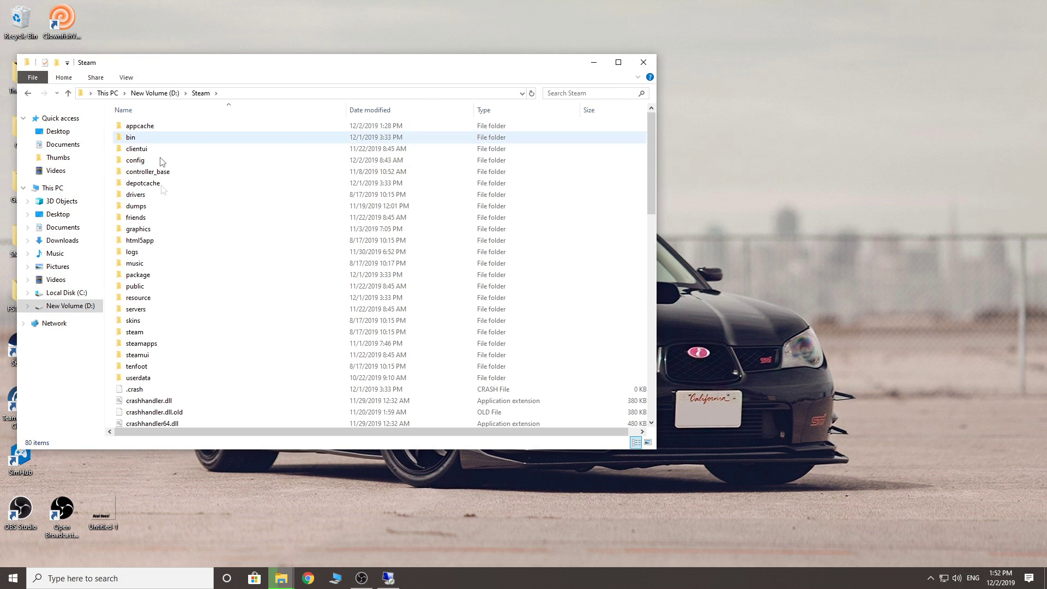
{"action": "double_click", "coordinate": [143, 343]}
{"action": "double_click", "coordinate": [143, 126]}
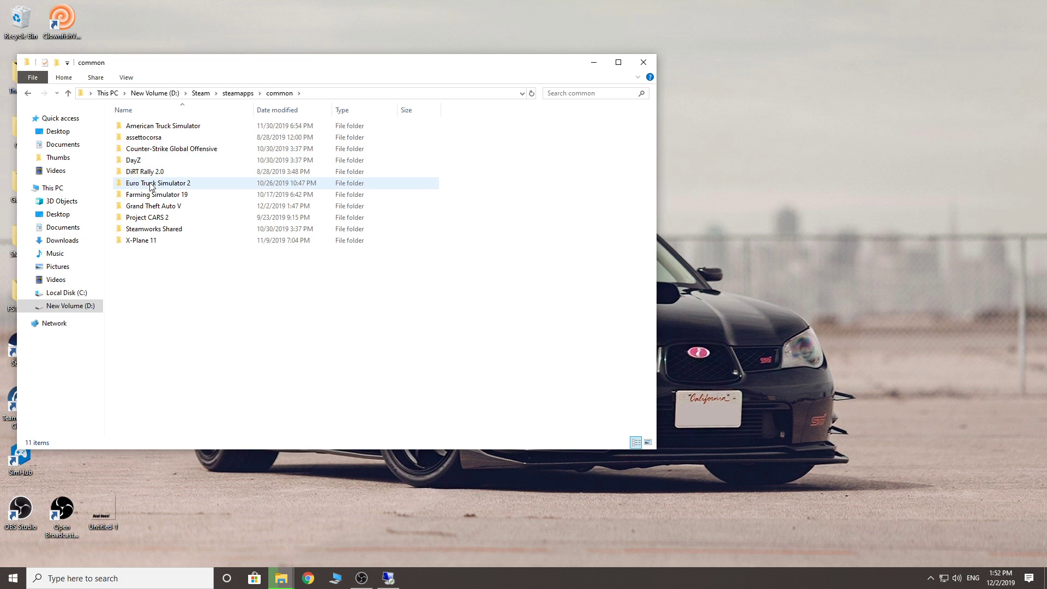
{"action": "double_click", "coordinate": [146, 206]}
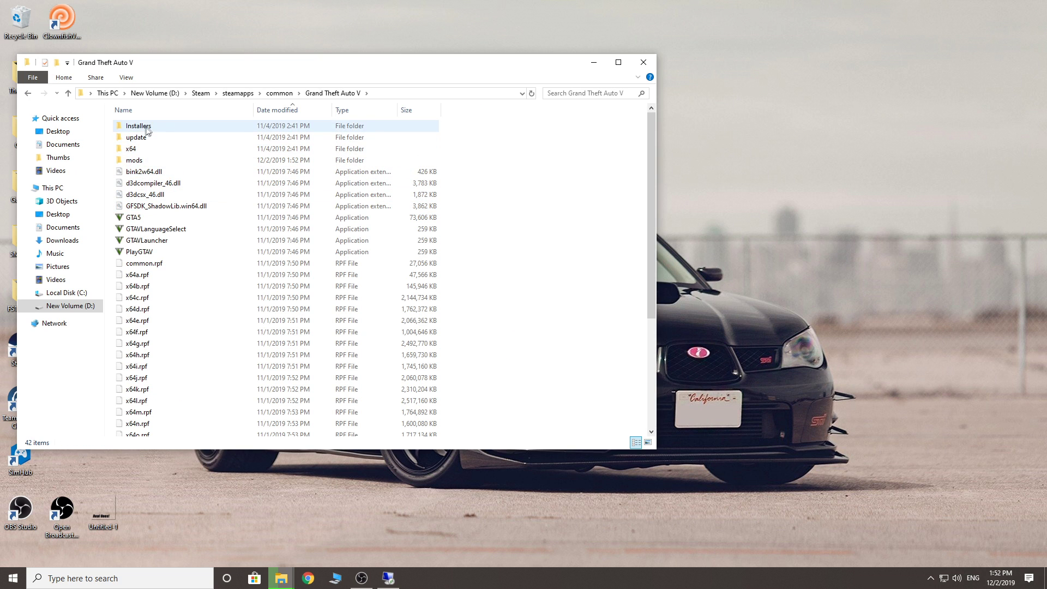
{"action": "double_click", "coordinate": [148, 161]}
{"action": "left_click_drag", "start_coordinate": [166, 191], "coordinate": [153, 146]}
{"action": "right_click", "coordinate": [149, 160]}
{"action": "left_click", "coordinate": [212, 287]}
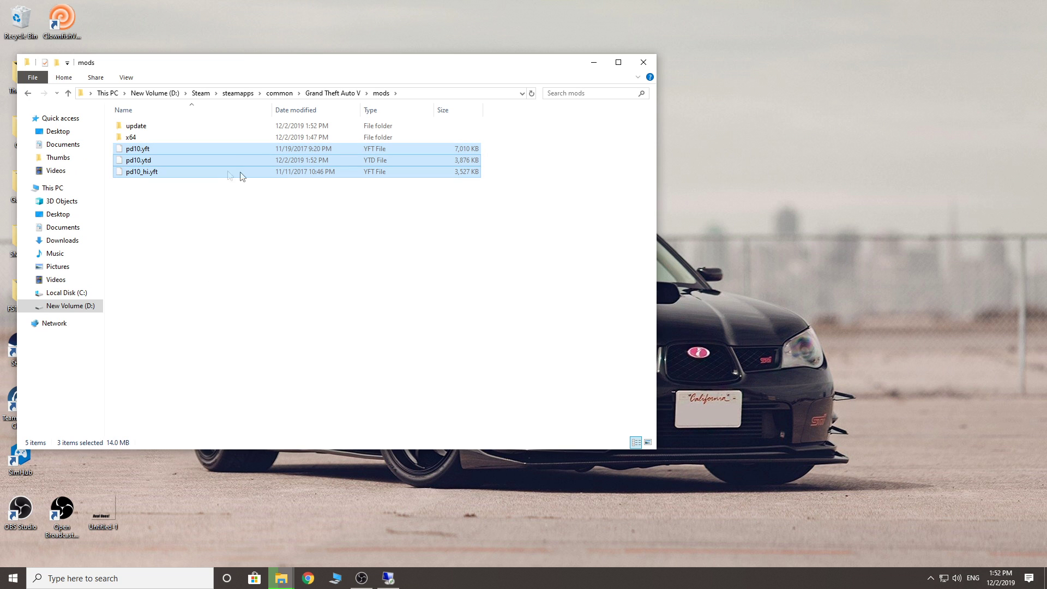
{"action": "left_click", "coordinate": [653, 61]}
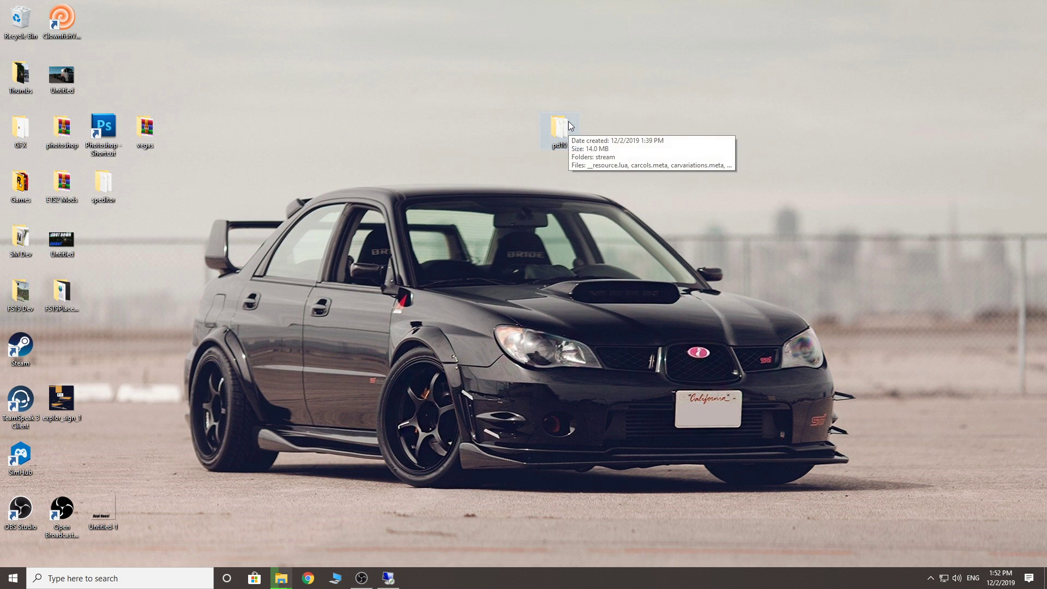
Step: Replace the old files in Desktop\pd10\stream with the copied pd10 files
{"action": "double_click", "coordinate": [567, 123]}
{"action": "double_click", "coordinate": [137, 126]}
{"action": "left_click_drag", "start_coordinate": [246, 269], "coordinate": [221, 28]}
{"action": "key", "text": "Delete"}
{"action": "right_click", "coordinate": [304, 233]}
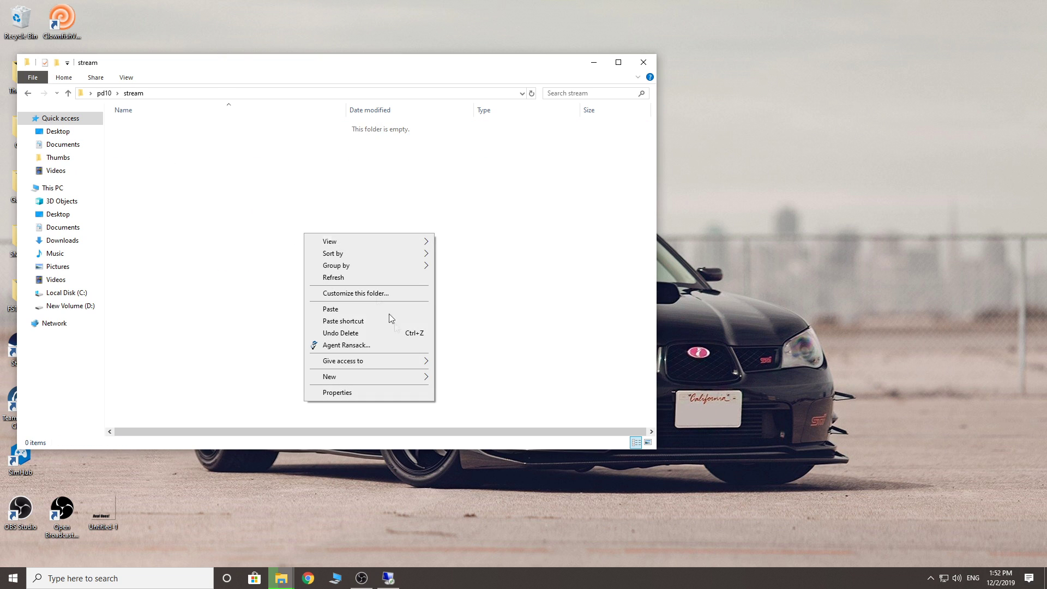
{"action": "left_click", "coordinate": [367, 308]}
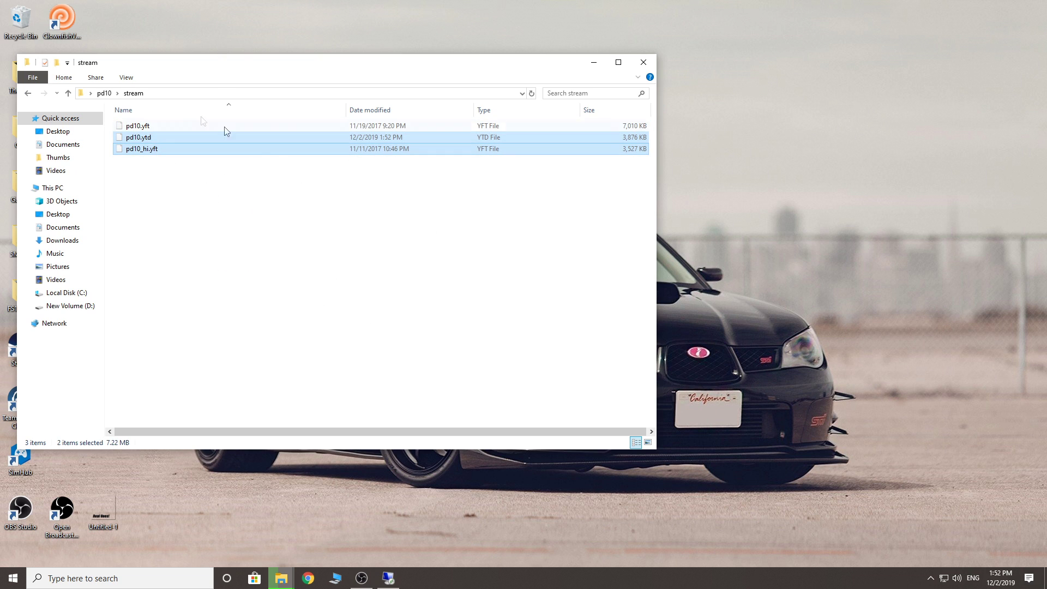
Step: Copy the whole pd10 folder from the desktop
{"action": "left_click", "coordinate": [32, 96]}
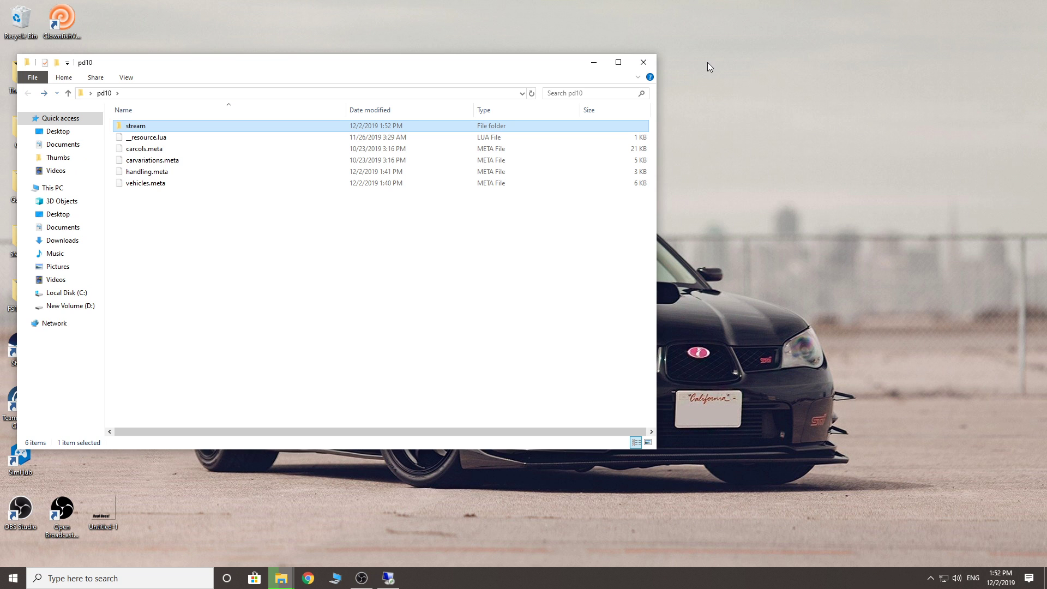
{"action": "left_click", "coordinate": [644, 64]}
{"action": "right_click", "coordinate": [566, 132]}
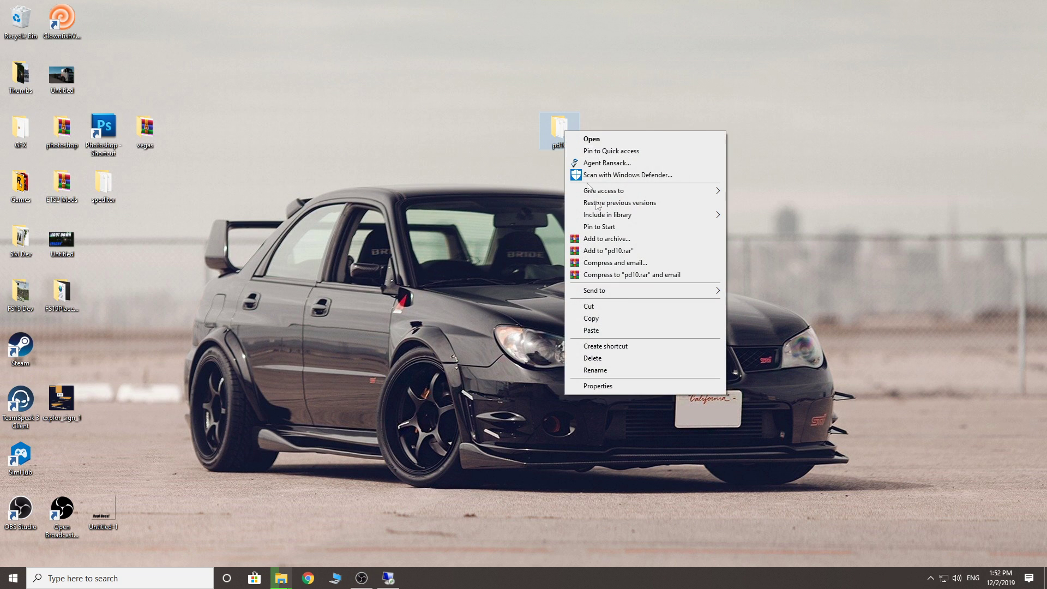
{"action": "left_click", "coordinate": [595, 318]}
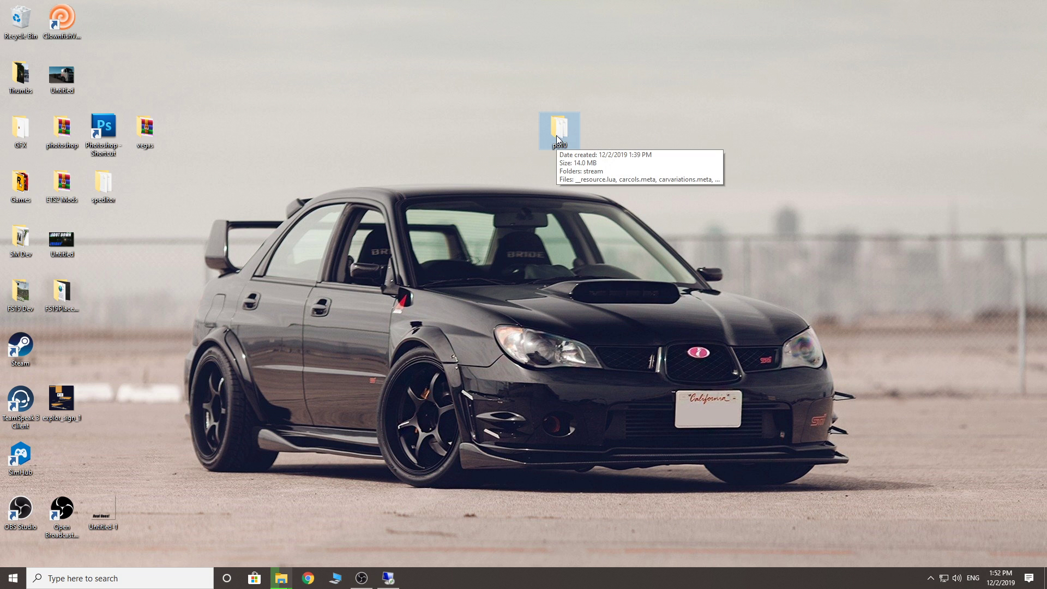
Step: Delete the three old pd10 files from the server's pdmegapack stream\vehicles folder
{"action": "left_click", "coordinate": [389, 567]}
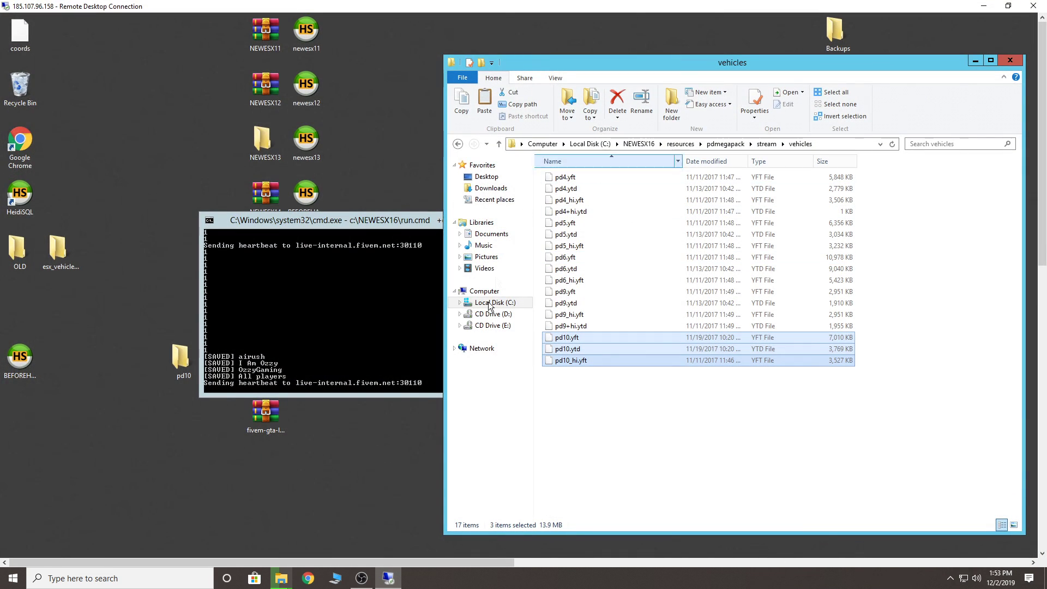
{"action": "left_click", "coordinate": [696, 429]}
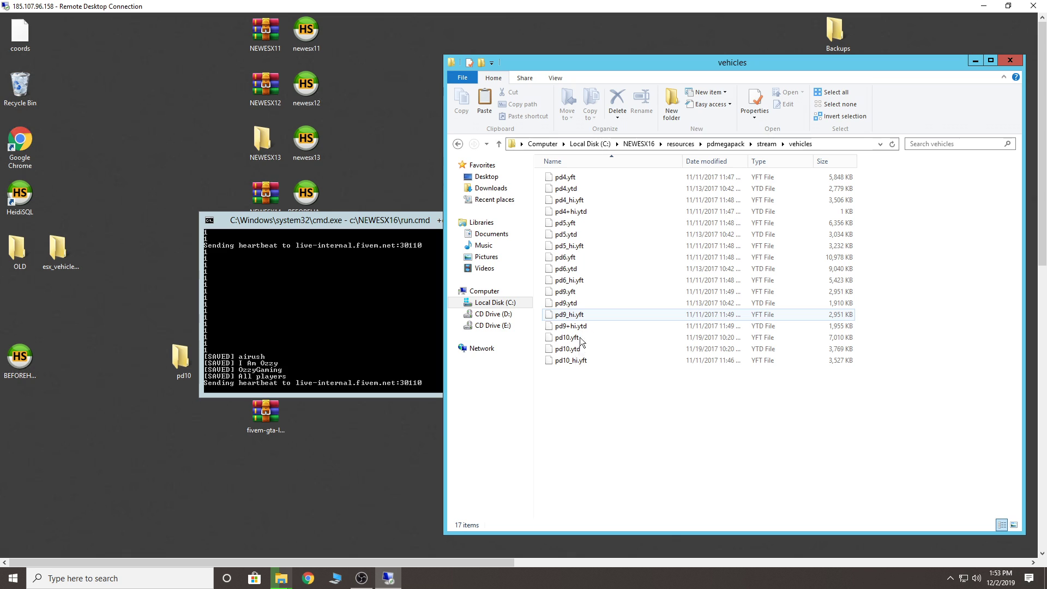
{"action": "left_click_drag", "start_coordinate": [571, 376], "coordinate": [569, 341]}
{"action": "key", "text": "ctrl+c"}
{"action": "key", "text": "Delete"}
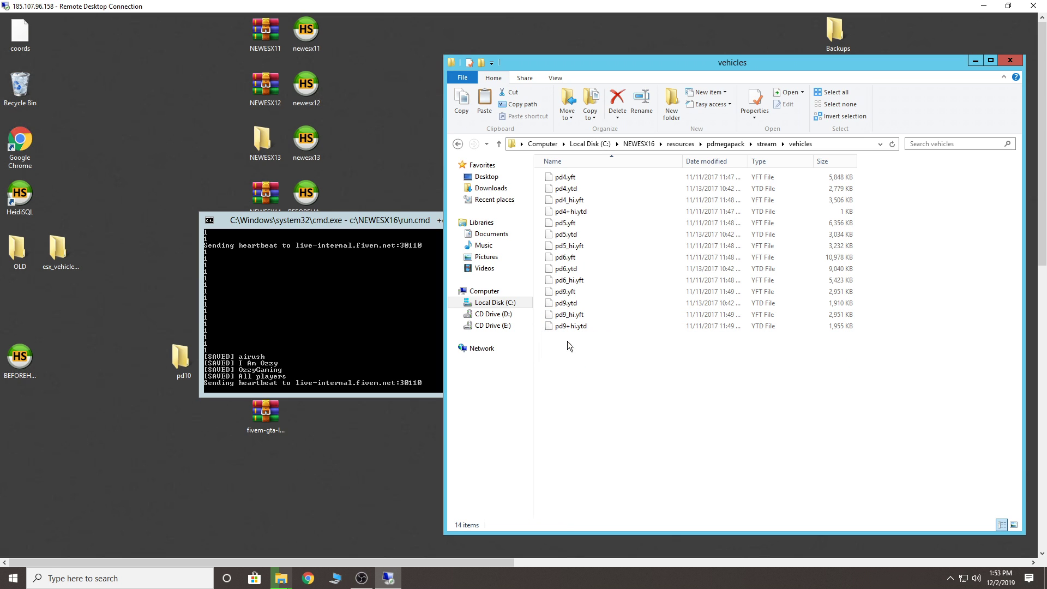
Step: Paste the pd10 folder into the server's C:\NEWESX16\resources folder
{"action": "left_click", "coordinate": [680, 144]}
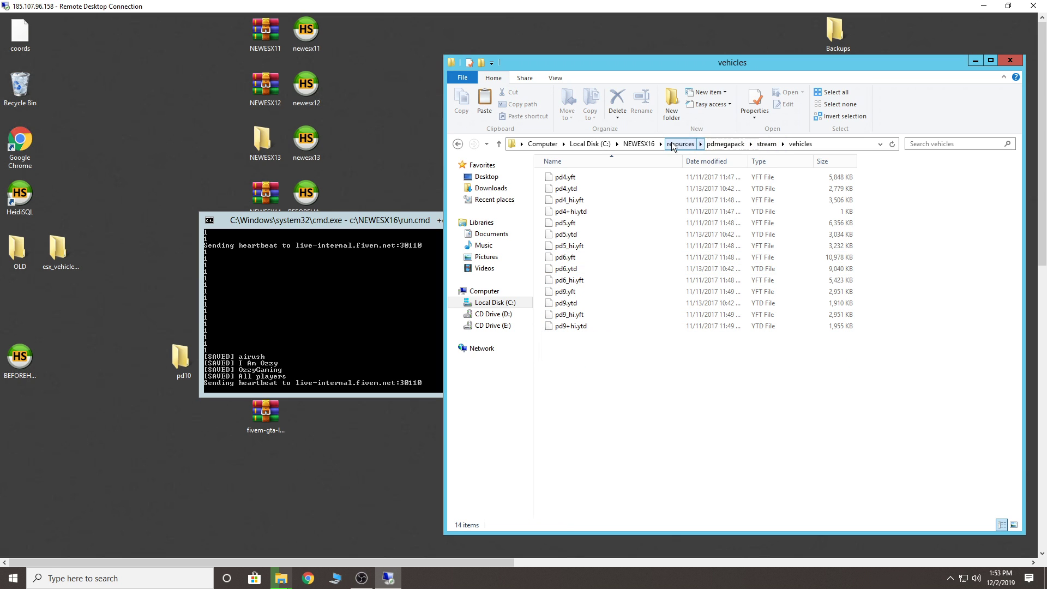
{"action": "left_click", "coordinate": [983, 390]}
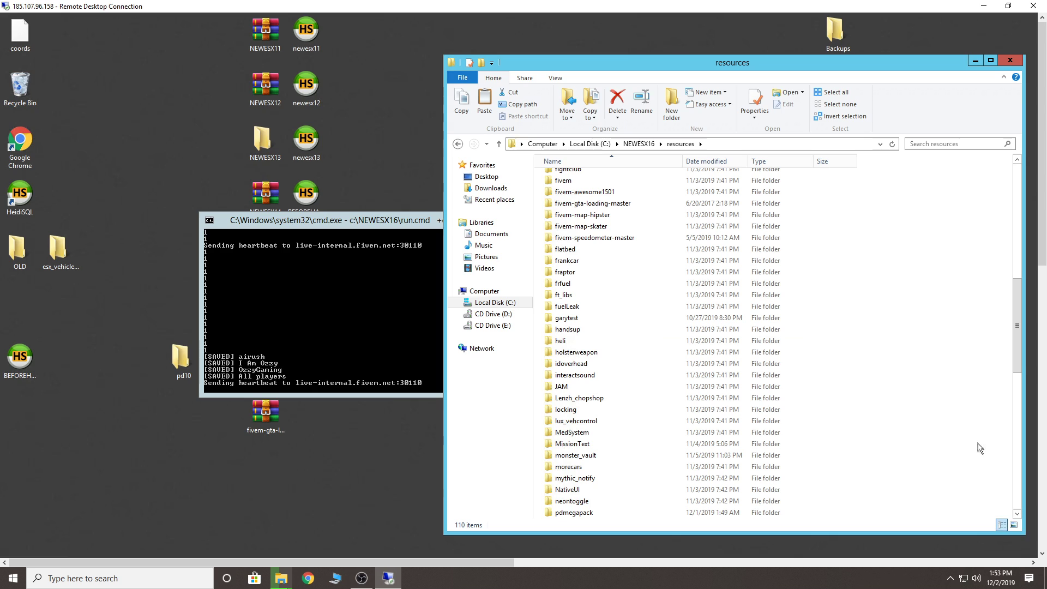
{"action": "right_click", "coordinate": [978, 444]}
{"action": "left_click", "coordinate": [1003, 464]}
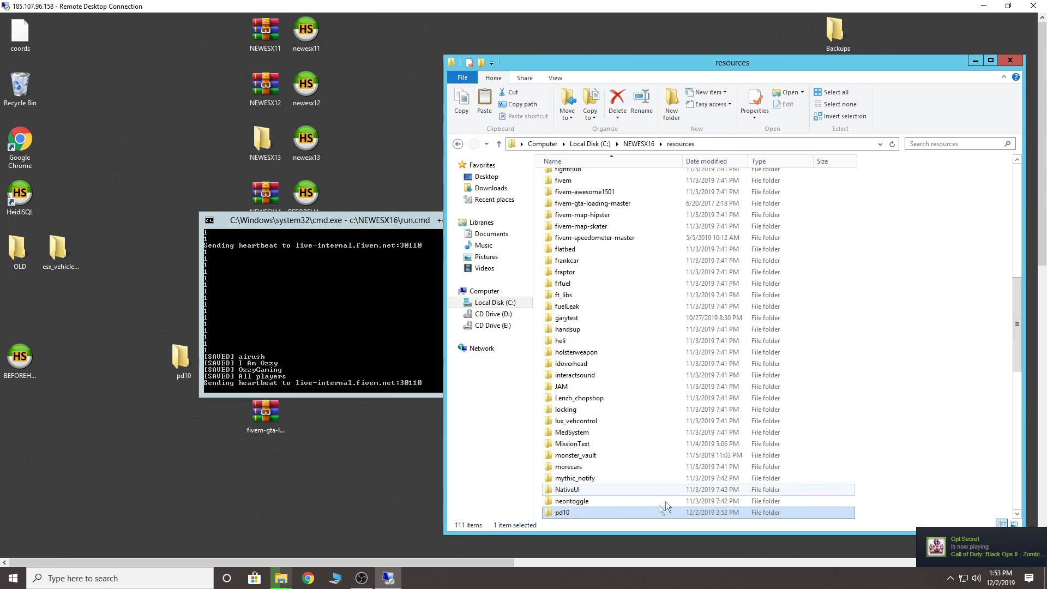
{"action": "right_click", "coordinate": [594, 512]}
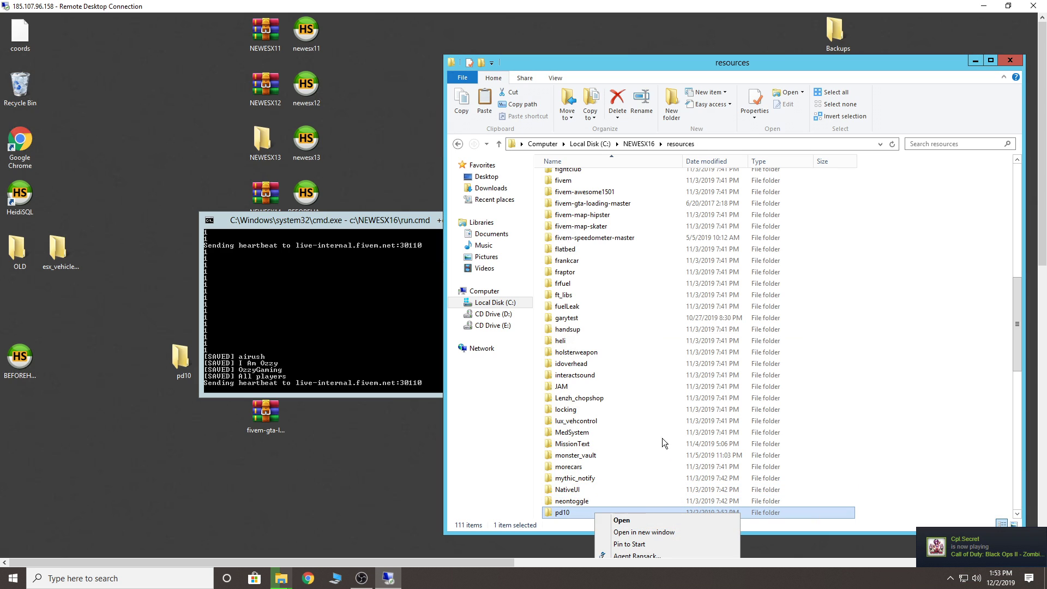
Step: Open the server's server.cfg from NEWESX16 in Notepad++
{"action": "left_click", "coordinate": [964, 410]}
{"action": "left_click", "coordinate": [636, 145]}
{"action": "scroll", "coordinate": [610, 346], "scroll_direction": "down", "scroll_amount": 9}
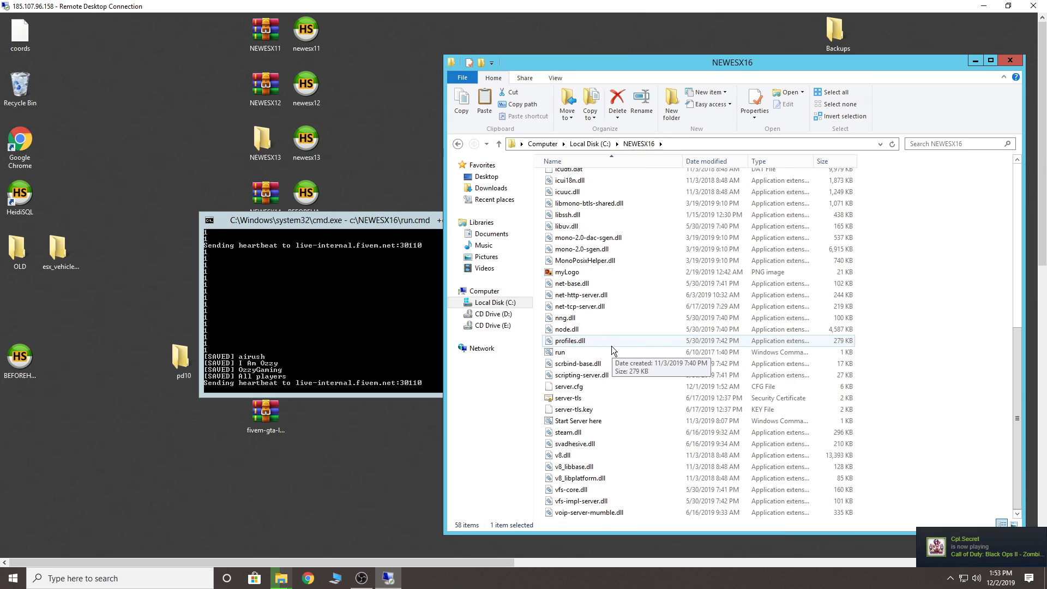
{"action": "left_click", "coordinate": [567, 390]}
{"action": "right_click", "coordinate": [567, 393]}
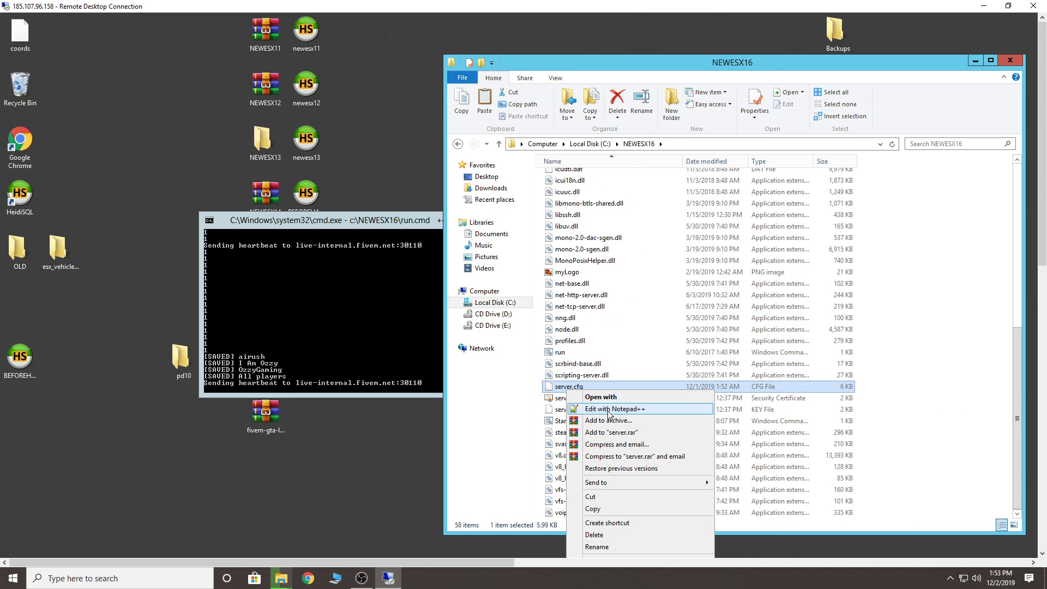
{"action": "left_click", "coordinate": [594, 408]}
Step: Add a 'start pd10' line after 'start pol718', save server.cfg and close Notepad++
{"action": "left_click", "coordinate": [415, 325]}
{"action": "key", "text": "Return"}
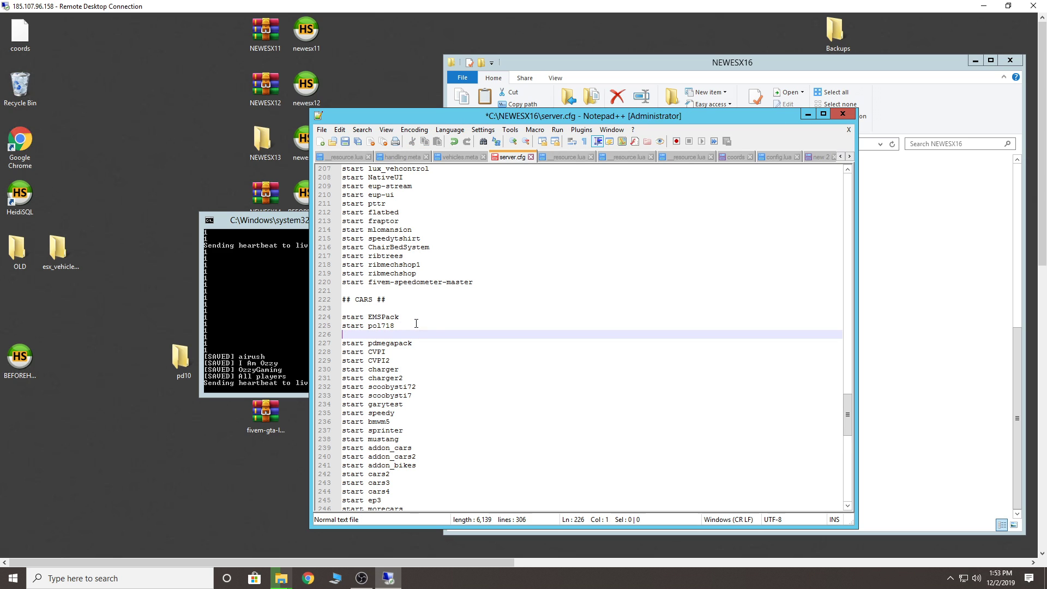
{"action": "type", "text": "start"}
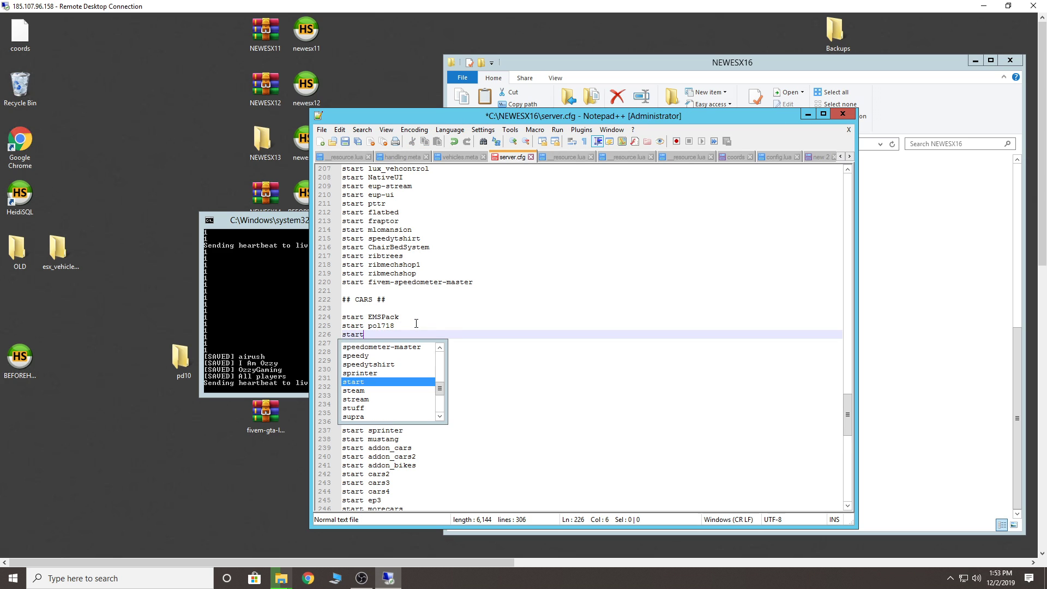
{"action": "type", "text": " pd1"}
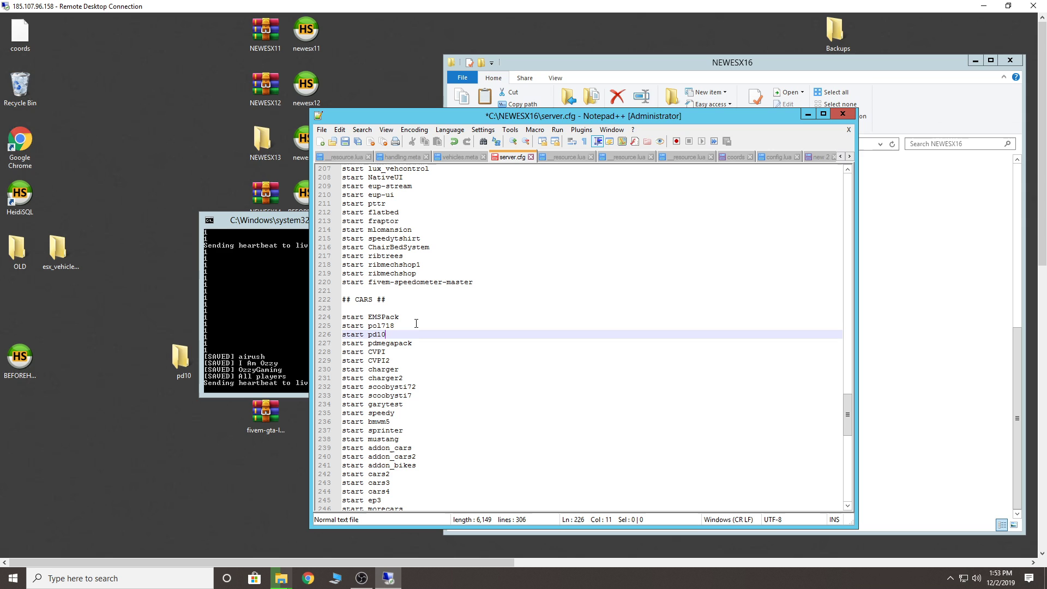
{"action": "type", "text": "0"}
{"action": "key", "text": "ctrl+s"}
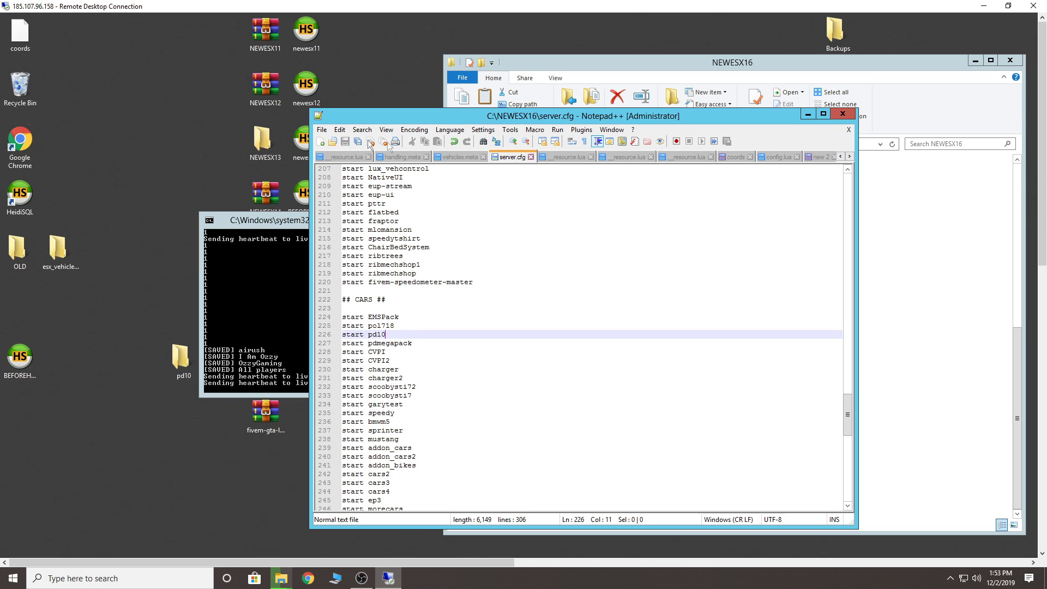
{"action": "left_click", "coordinate": [834, 115]}
{"action": "left_click", "coordinate": [378, 221]}
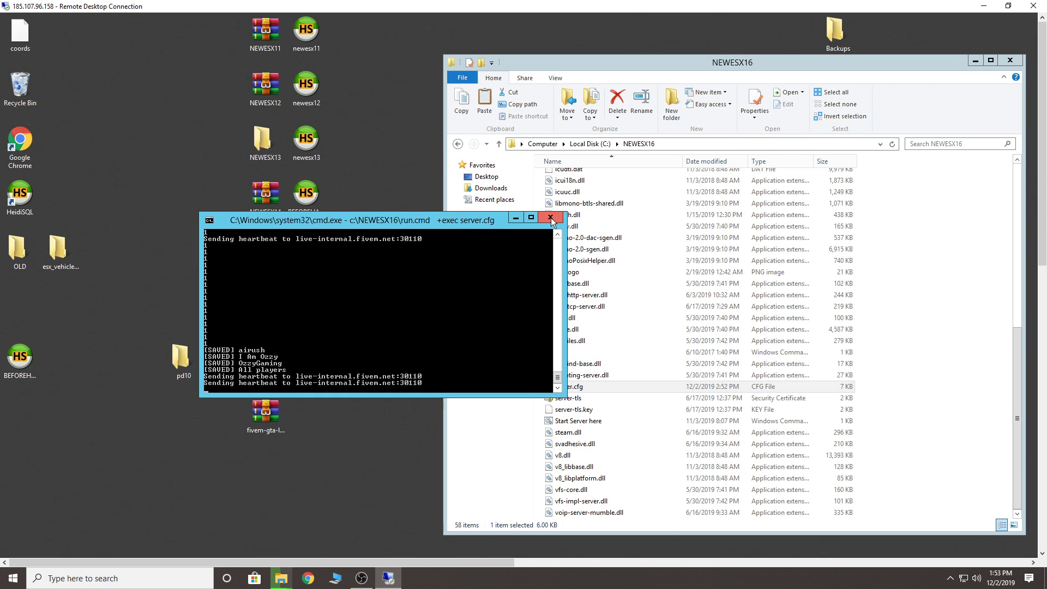
Step: Select and delete everything in the server's cache\files folder
{"action": "left_click", "coordinate": [963, 426]}
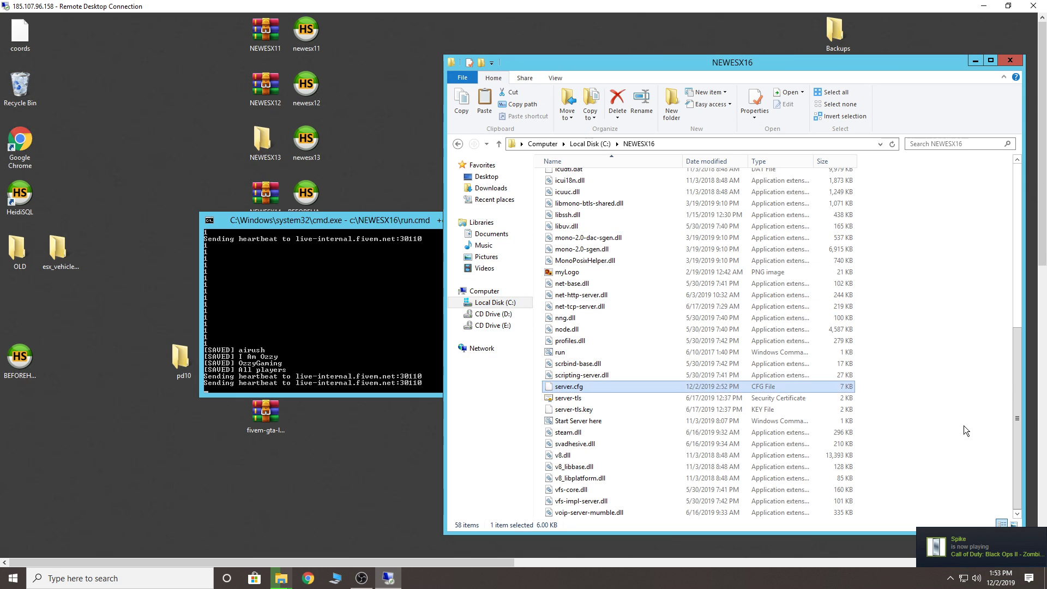
{"action": "scroll", "coordinate": [967, 420], "scroll_direction": "up", "scroll_amount": 8}
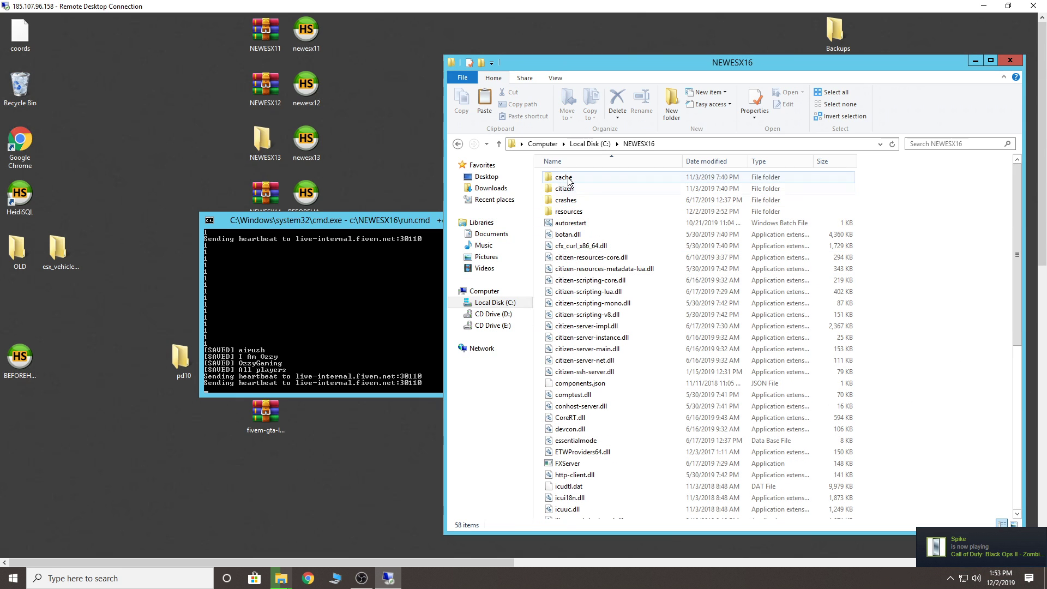
{"action": "key", "text": "c"}
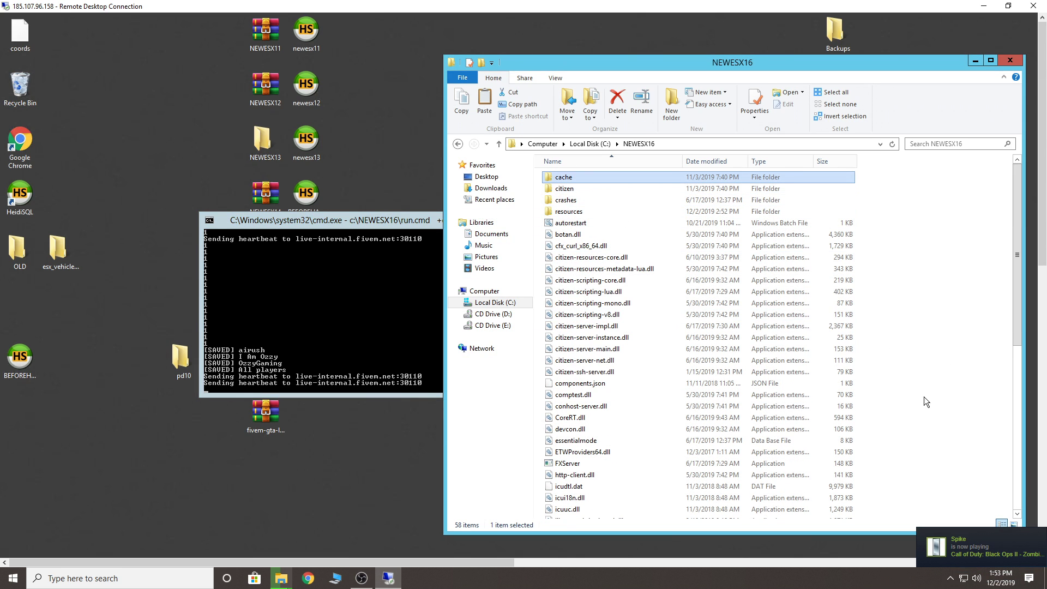
{"action": "double_click", "coordinate": [563, 179]}
{"action": "double_click", "coordinate": [562, 178]}
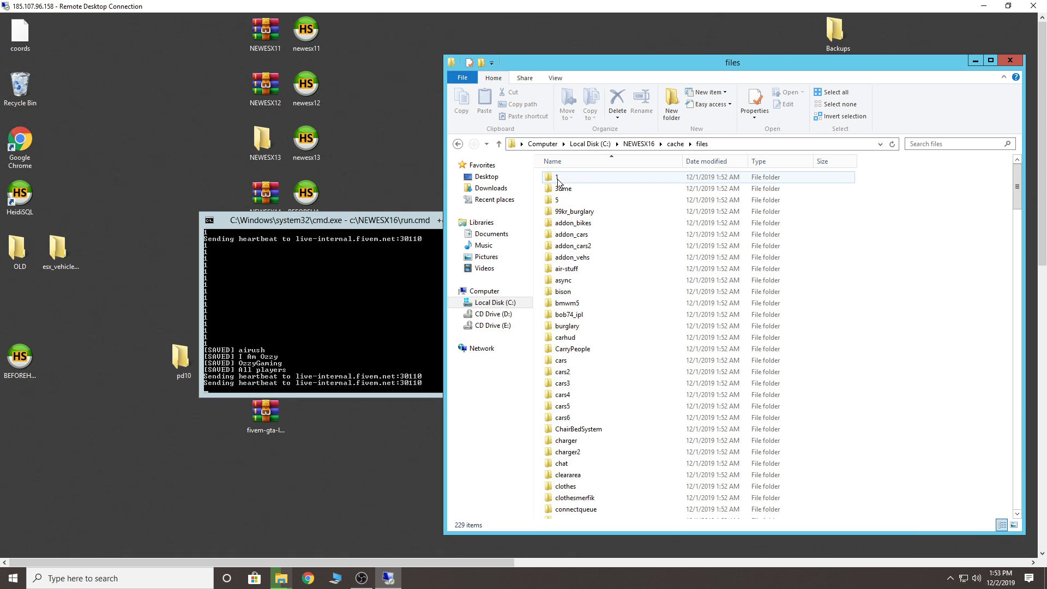
{"action": "key", "text": "ctrl+a"}
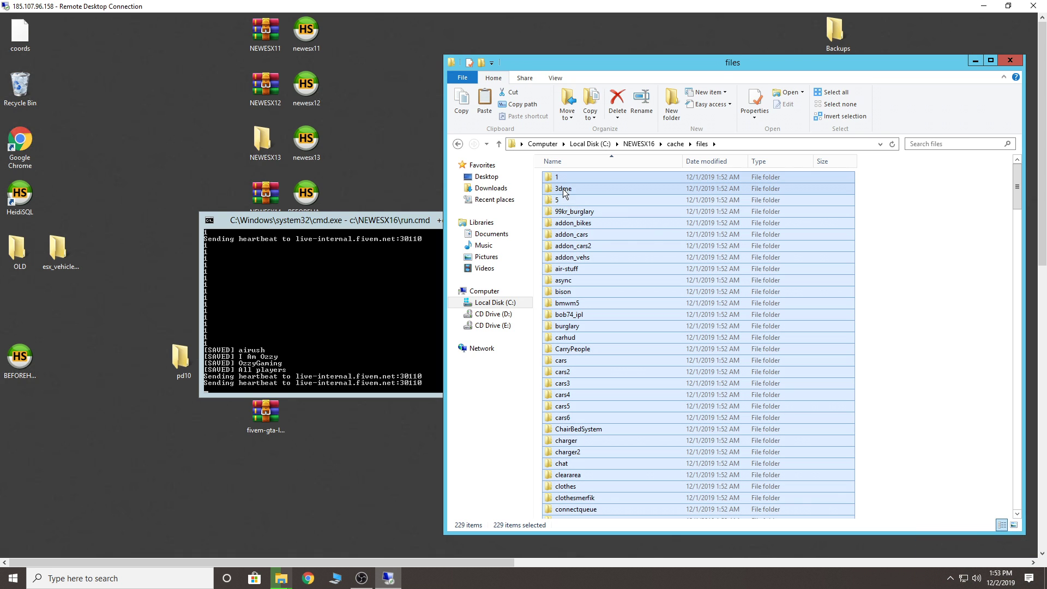
{"action": "key", "text": "Delete"}
Step: Close the server console, skip all missing items, and confirm cache\files is empty
{"action": "left_click", "coordinate": [638, 144]}
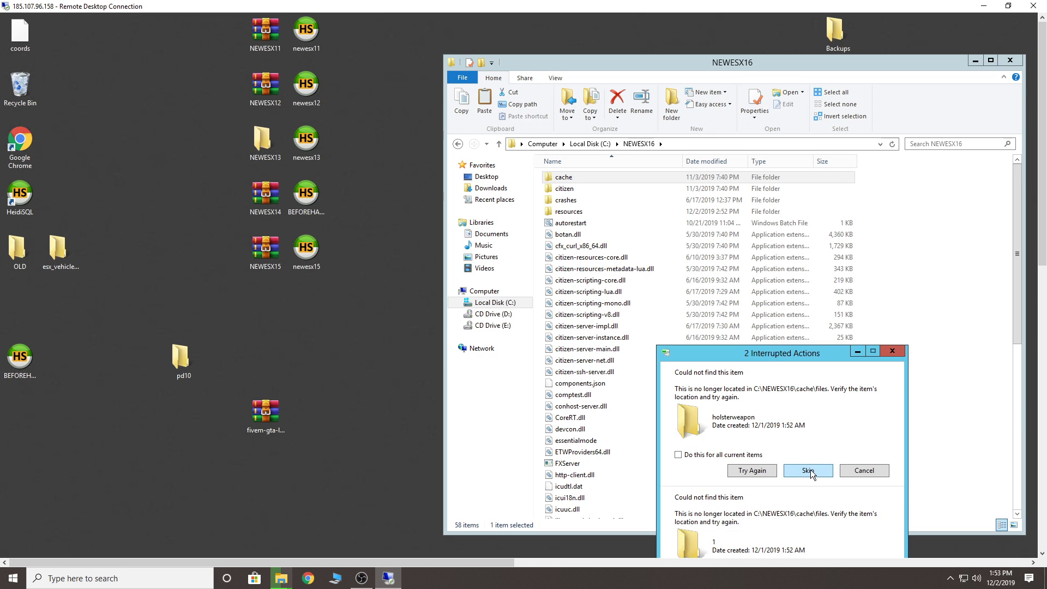
{"action": "left_click", "coordinate": [805, 469]}
{"action": "left_click", "coordinate": [809, 472]}
{"action": "left_click", "coordinate": [817, 473]}
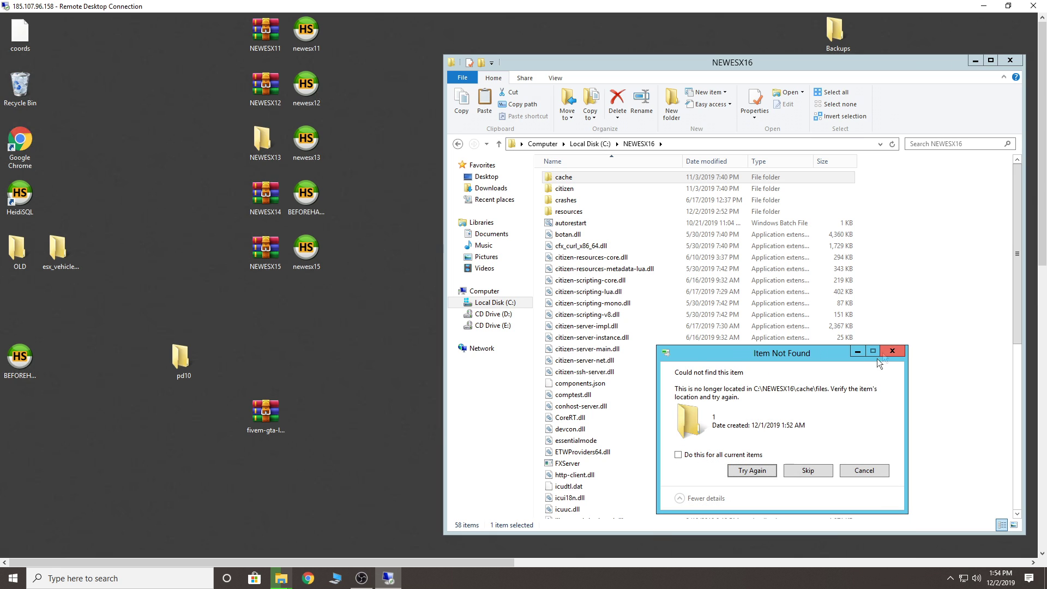
{"action": "left_click", "coordinate": [742, 456]}
{"action": "left_click", "coordinate": [809, 473]}
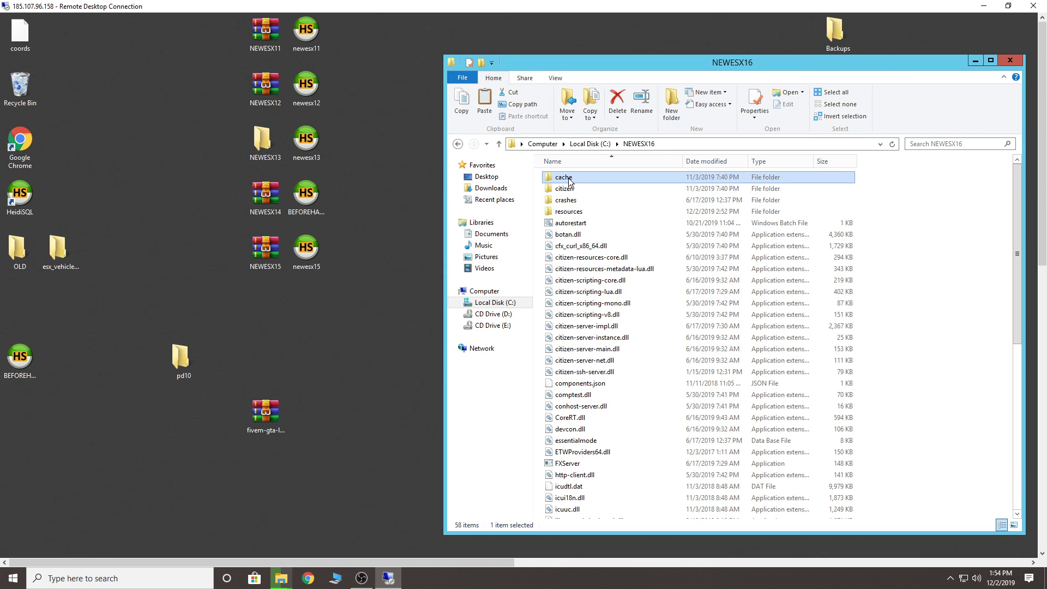
{"action": "double_click", "coordinate": [568, 178]}
{"action": "double_click", "coordinate": [568, 178]}
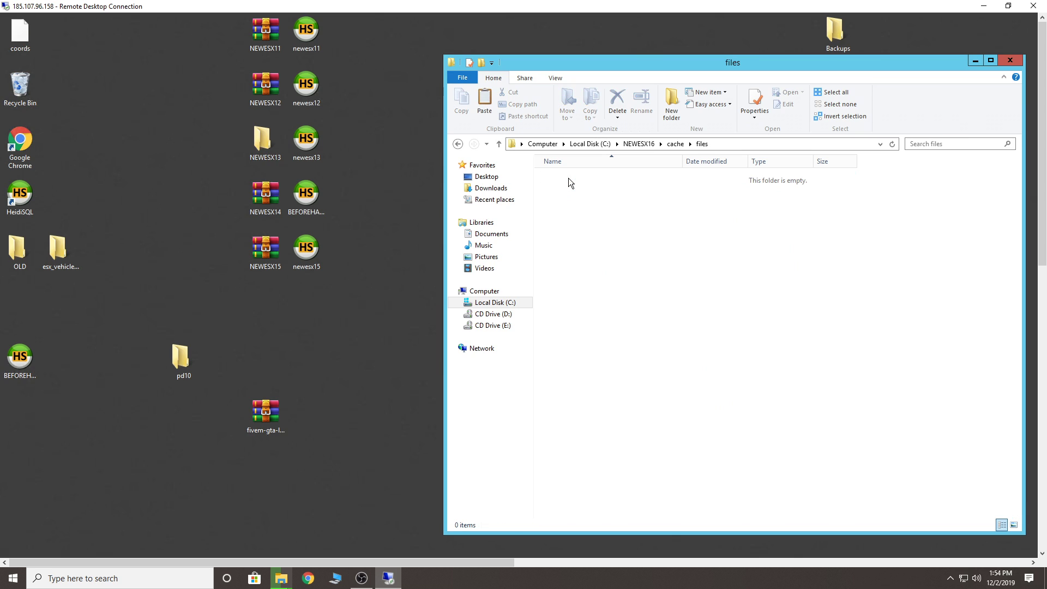
Step: Run 'Start Server here' from NEWESX16 and minimize the remote session
{"action": "left_click", "coordinate": [634, 144]}
{"action": "scroll", "coordinate": [636, 394], "scroll_direction": "down", "scroll_amount": 10}
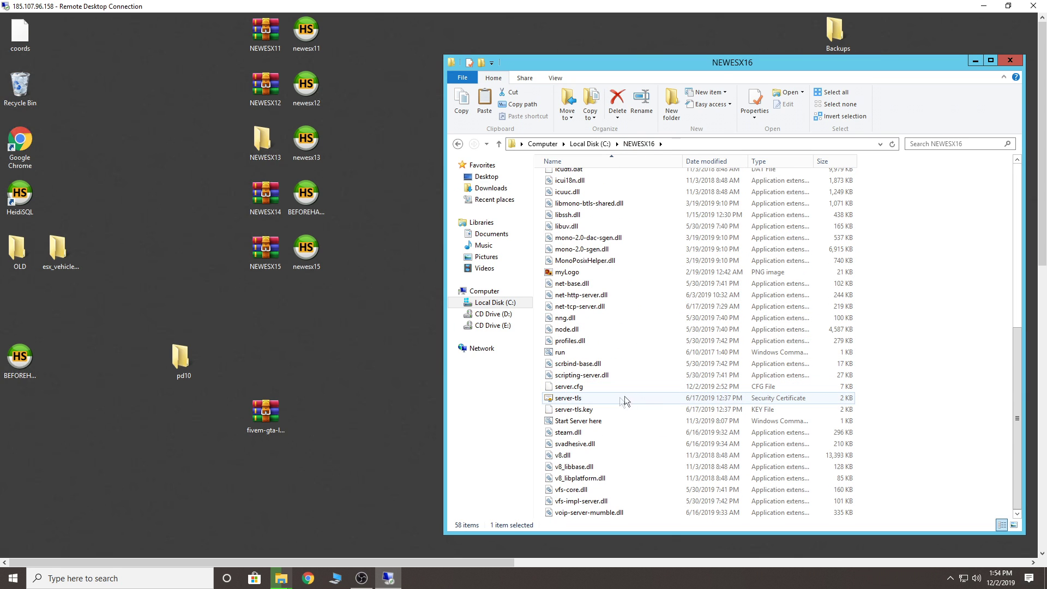
{"action": "double_click", "coordinate": [580, 424]}
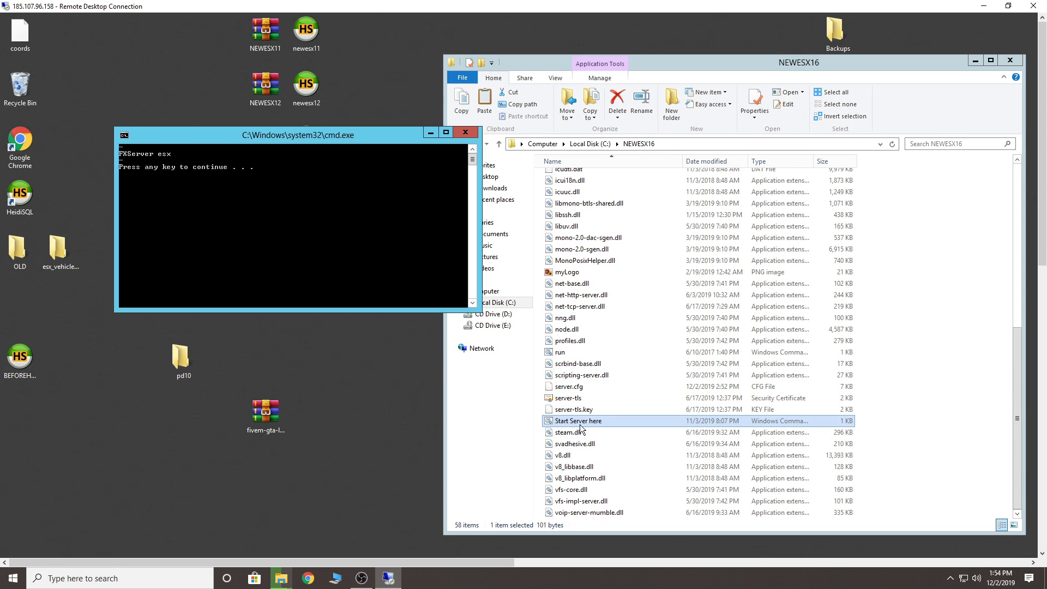
{"action": "key", "text": "Return"}
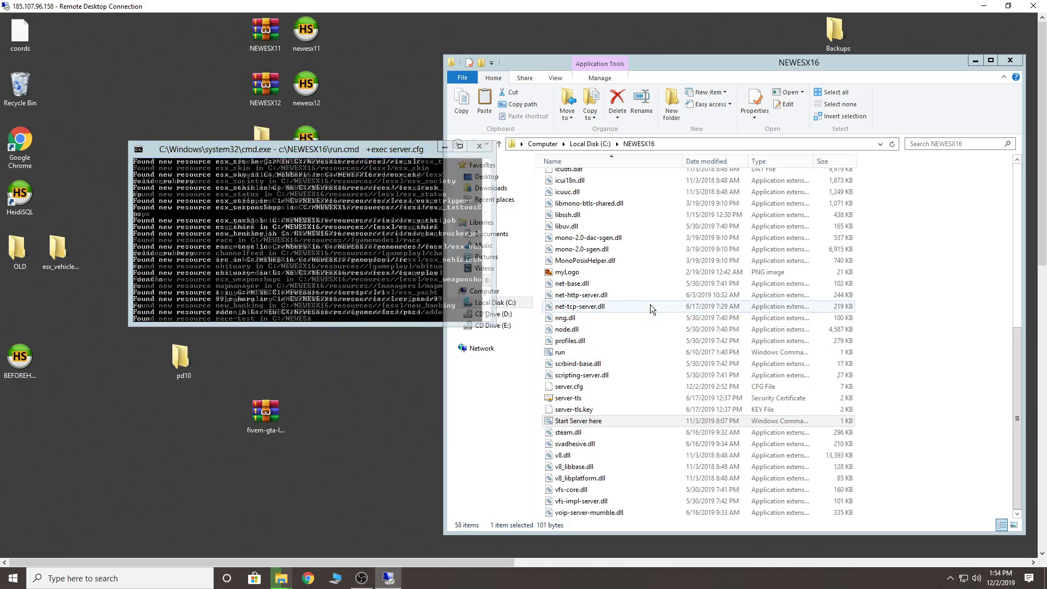
{"action": "left_click", "coordinate": [650, 305]}
{"action": "scroll", "coordinate": [612, 404], "scroll_direction": "up", "scroll_amount": 10}
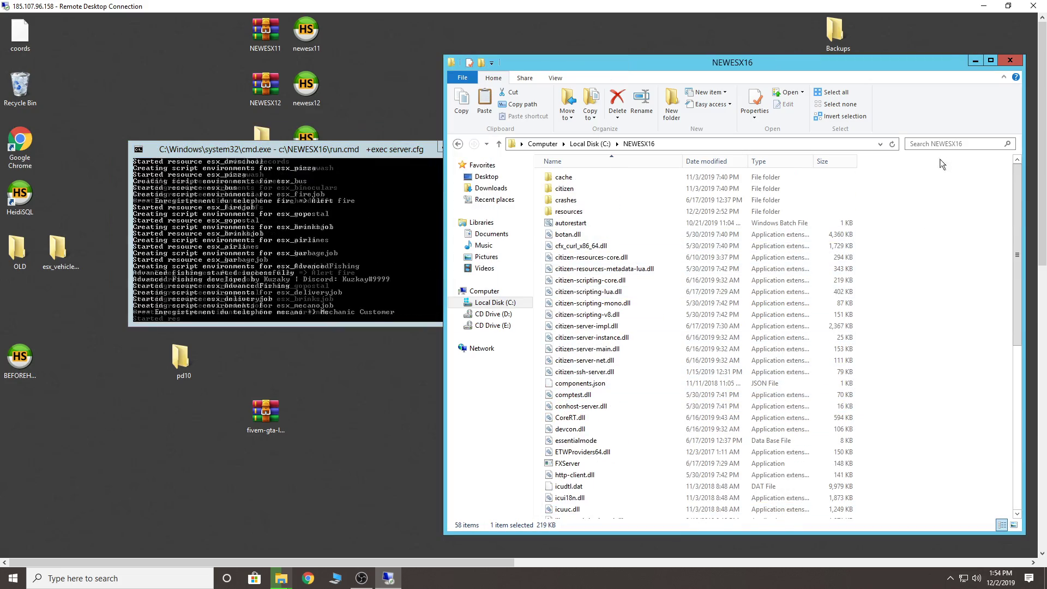
{"action": "left_click", "coordinate": [978, 6]}
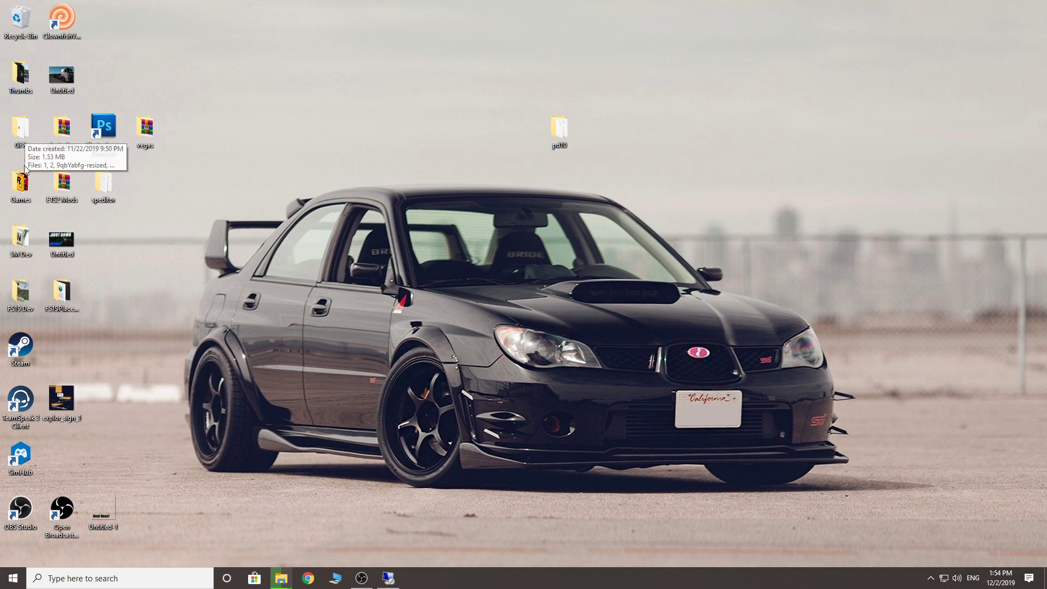
Step: Launch the FiveM client from the Games\5 folder and close the Explorer window
{"action": "double_click", "coordinate": [19, 183]}
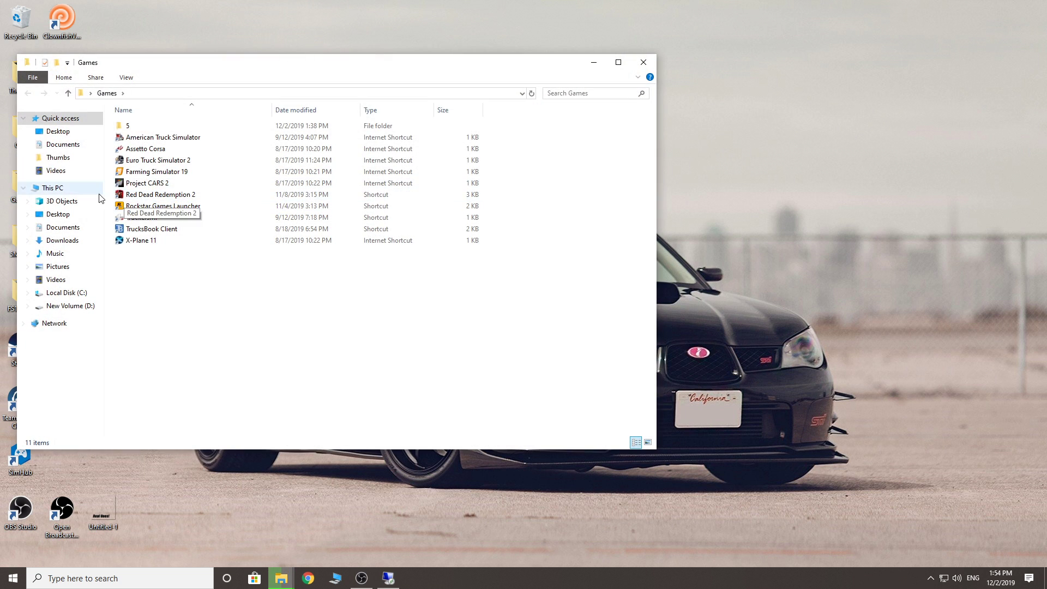
{"action": "double_click", "coordinate": [131, 126]}
{"action": "scroll", "coordinate": [139, 297], "scroll_direction": "down", "scroll_amount": 9}
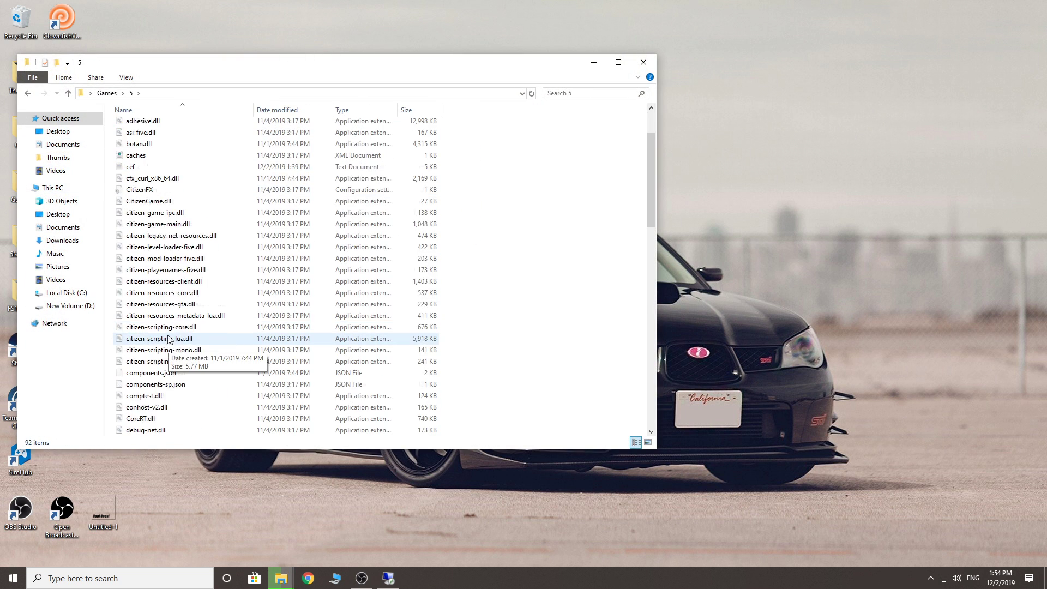
{"action": "double_click", "coordinate": [135, 281]}
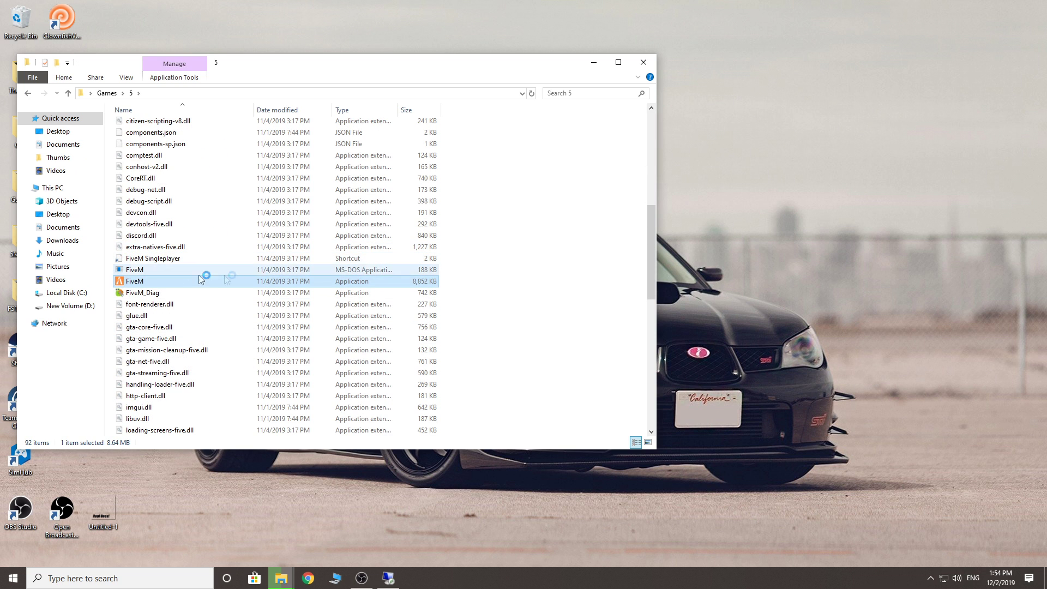
{"action": "left_click", "coordinate": [640, 63]}
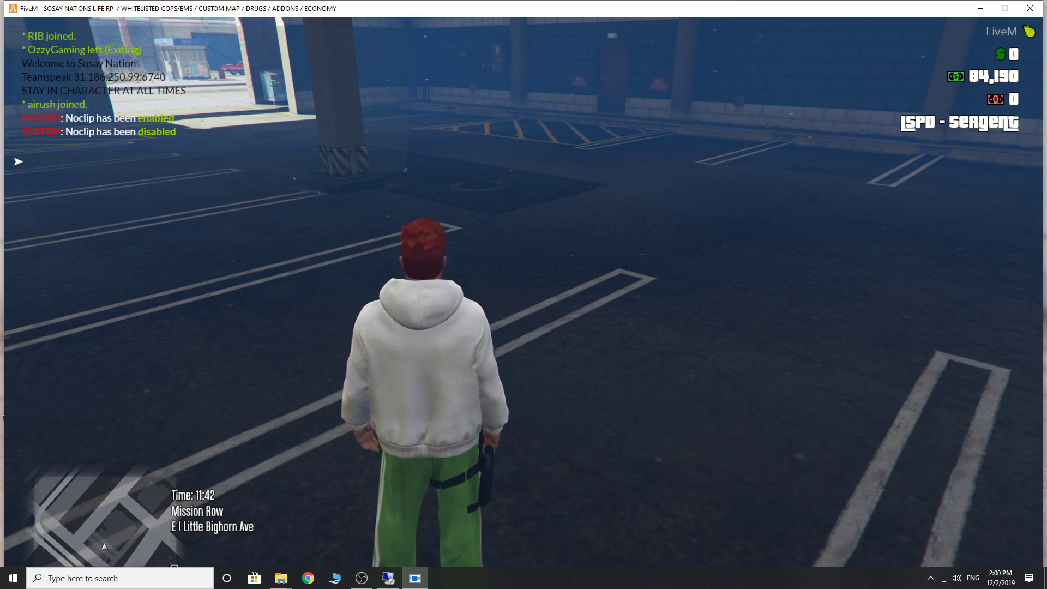
Step: Send the chat command /car pd10 to spawn the police SUV
{"action": "type", "text": "car"}
{"action": "key", "text": "BackSpace"}
{"action": "key", "text": "BackSpace"}
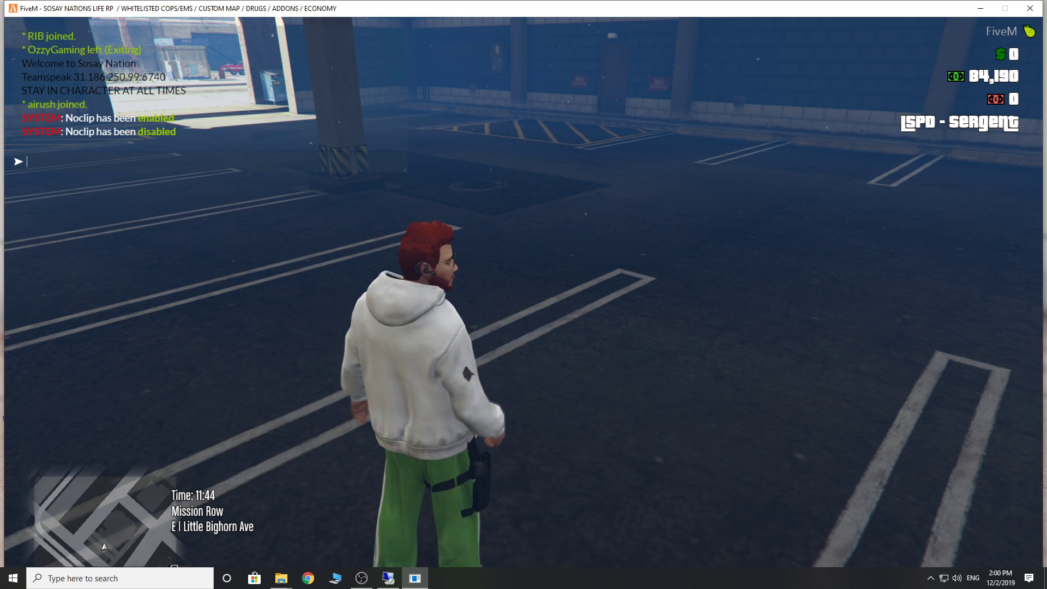
{"action": "type", "text": "/car"}
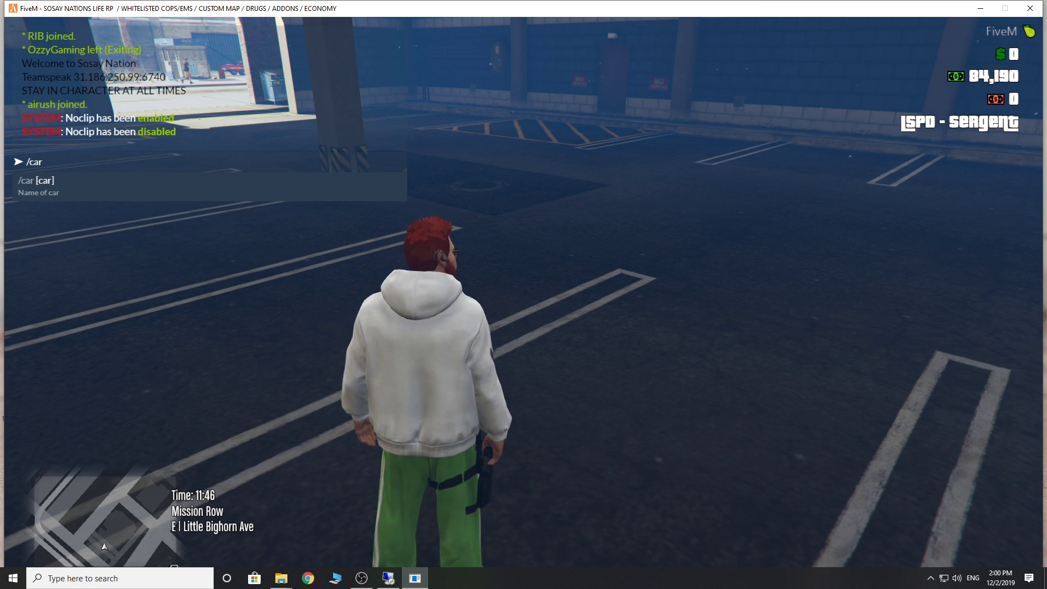
{"action": "type", "text": " pd"}
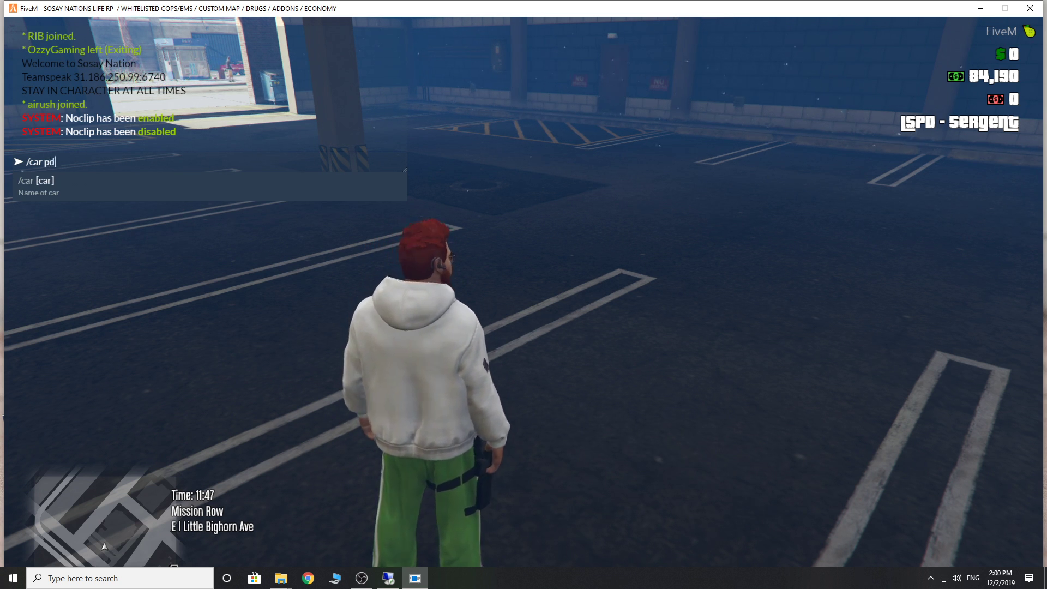
{"action": "type", "text": "10"}
{"action": "key", "text": "Return"}
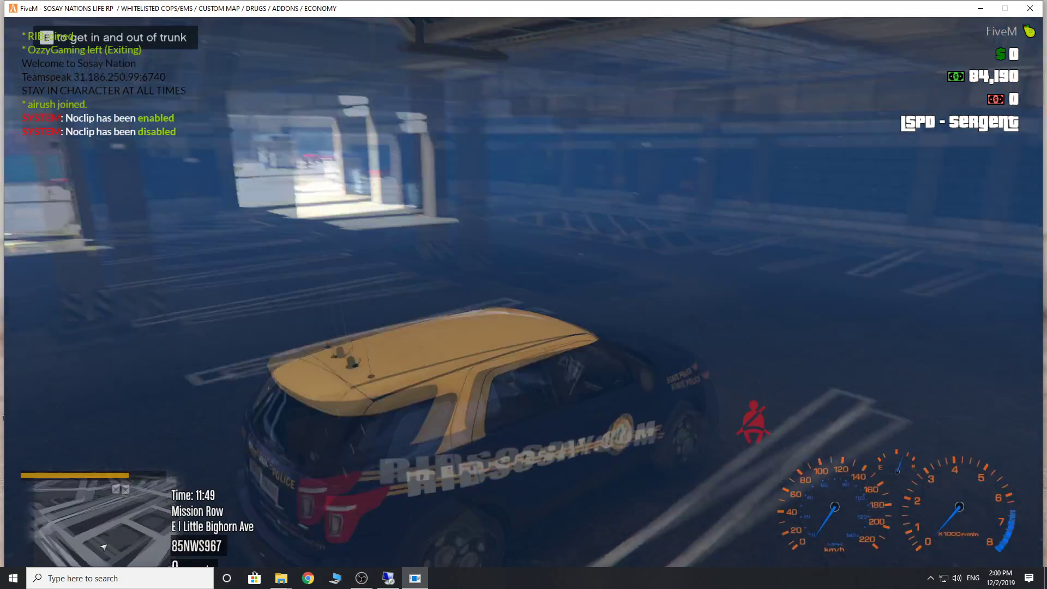
Step: Drive the pd10 SUV forward, turning right then left through the city streets
{"action": "key", "text": "w"}
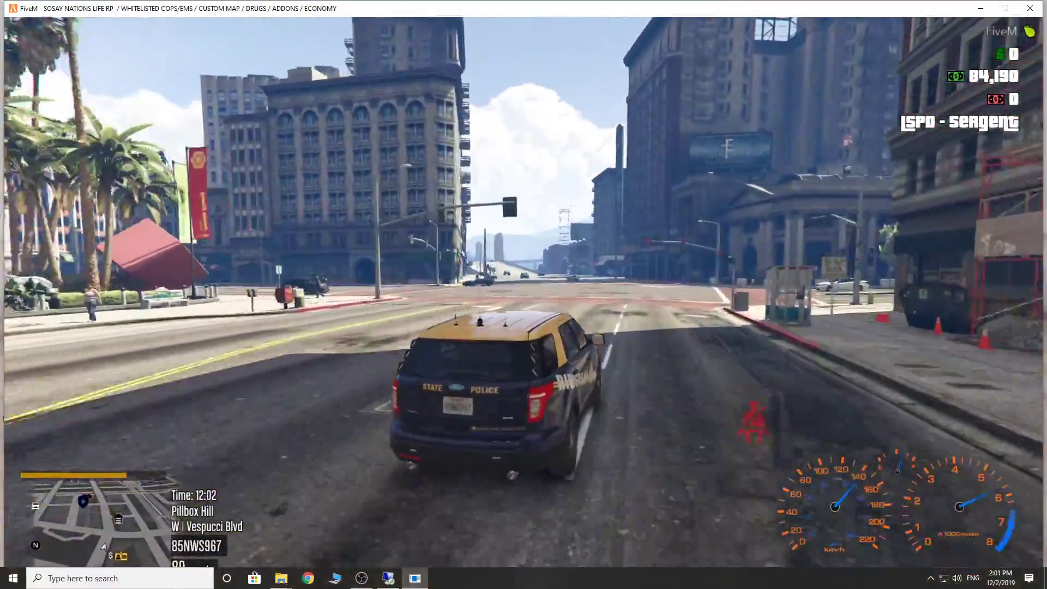
{"action": "key", "text": "d"}
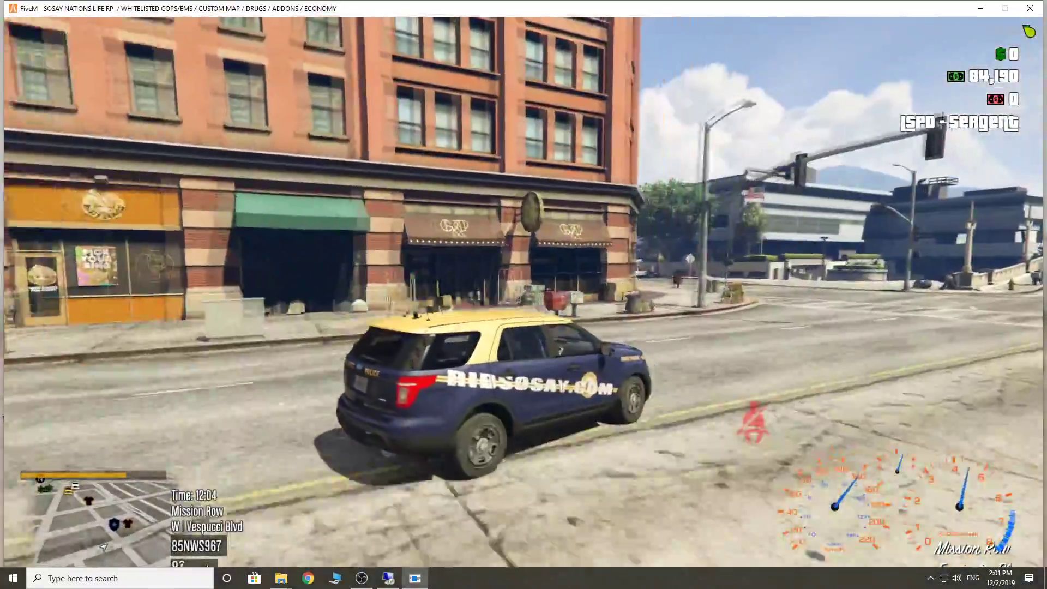
{"action": "key", "text": "w"}
{"action": "key", "text": "a"}
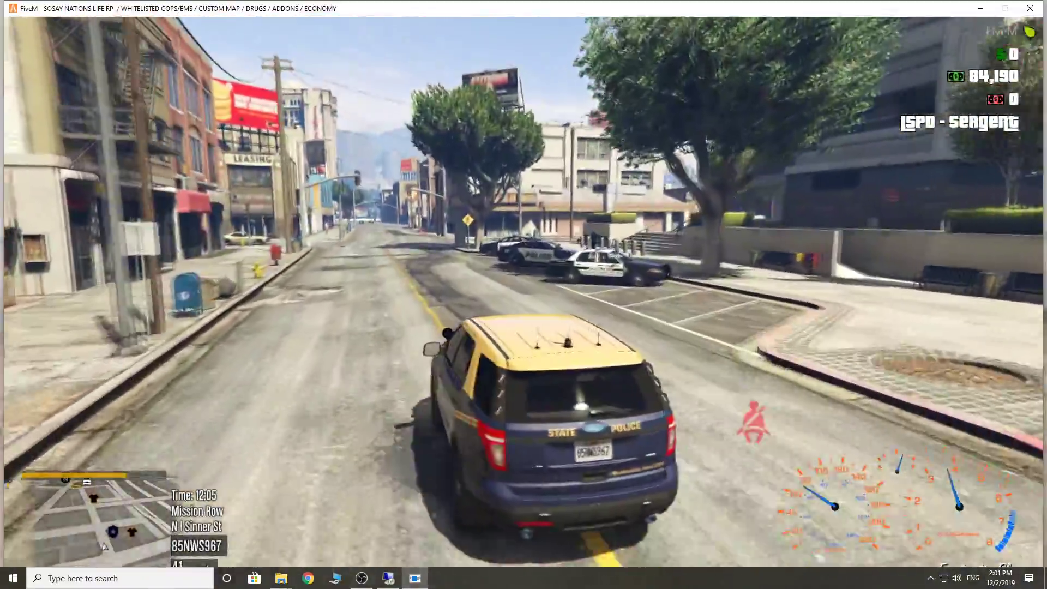